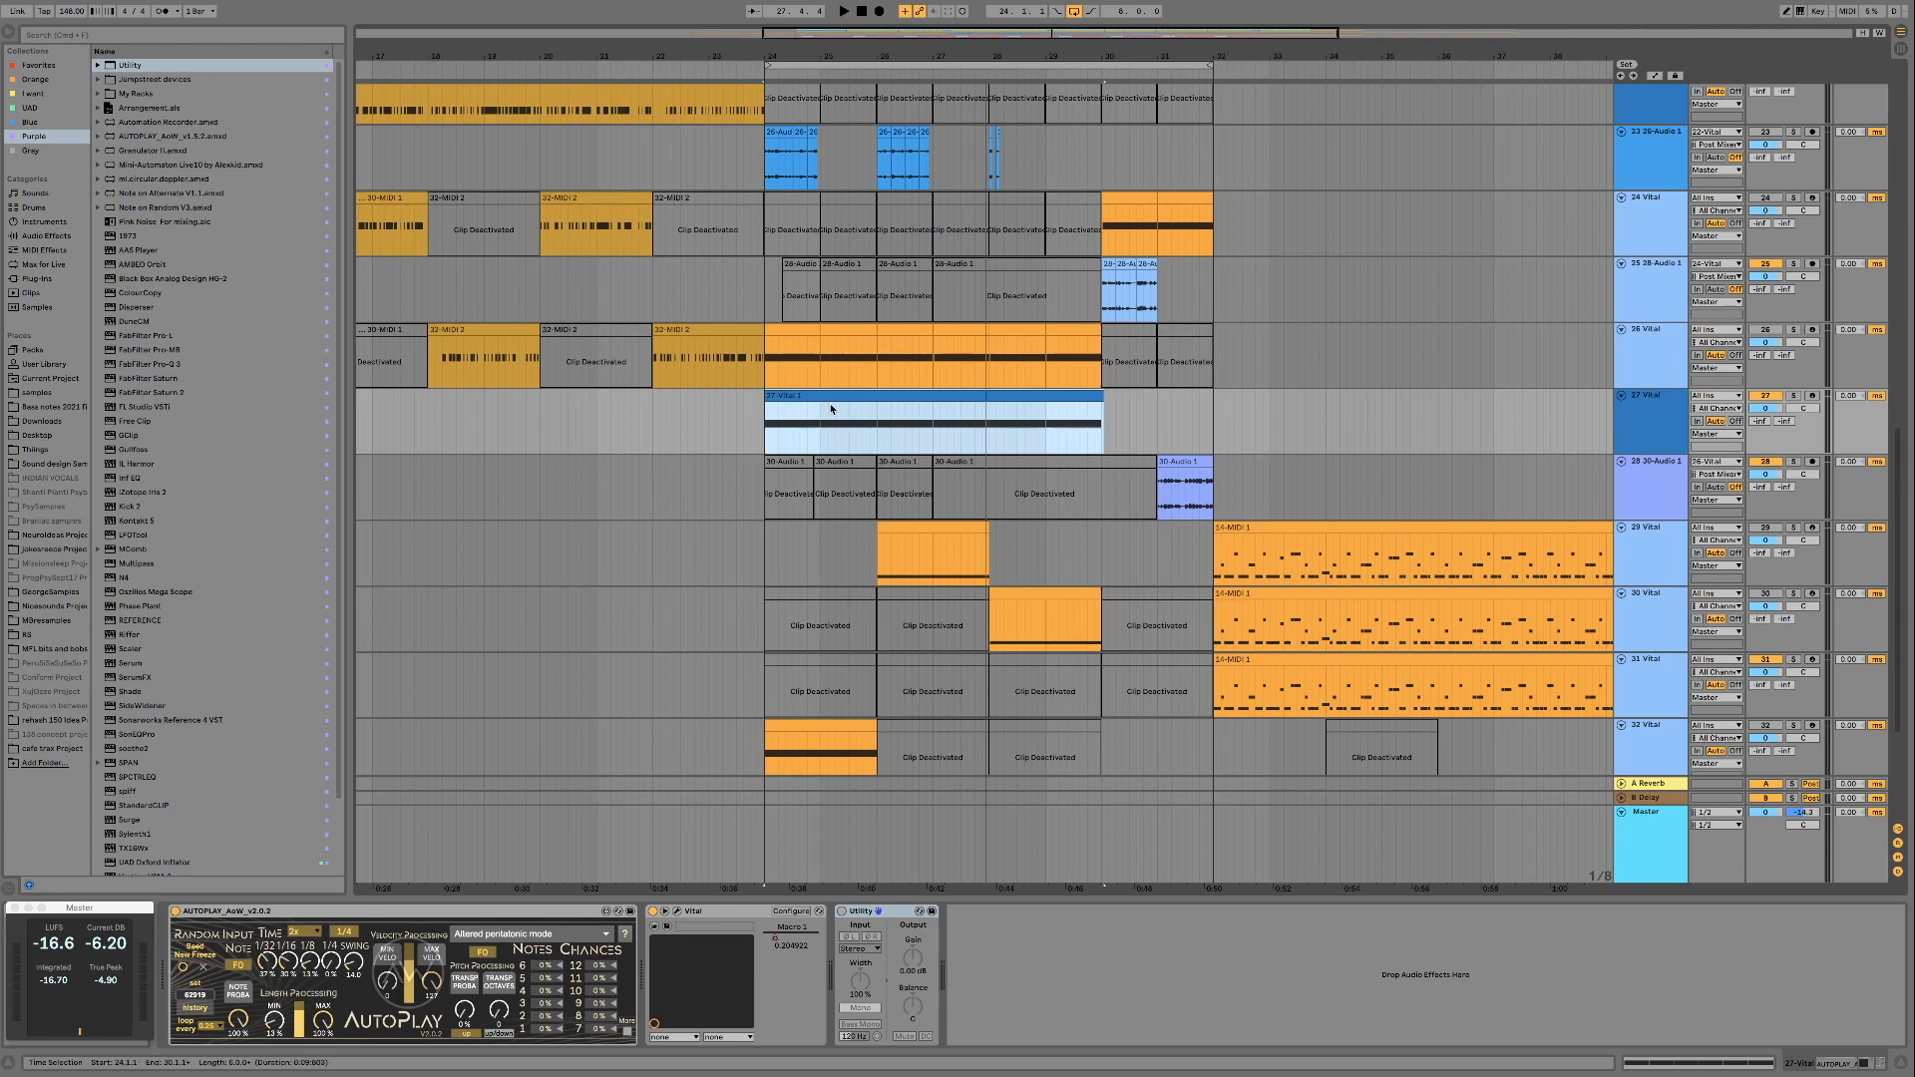
# - Play back the loop with the selected 27-Vital clip in the arrangement, and stop it after listening
pyautogui.scroll(2, 983, 428)
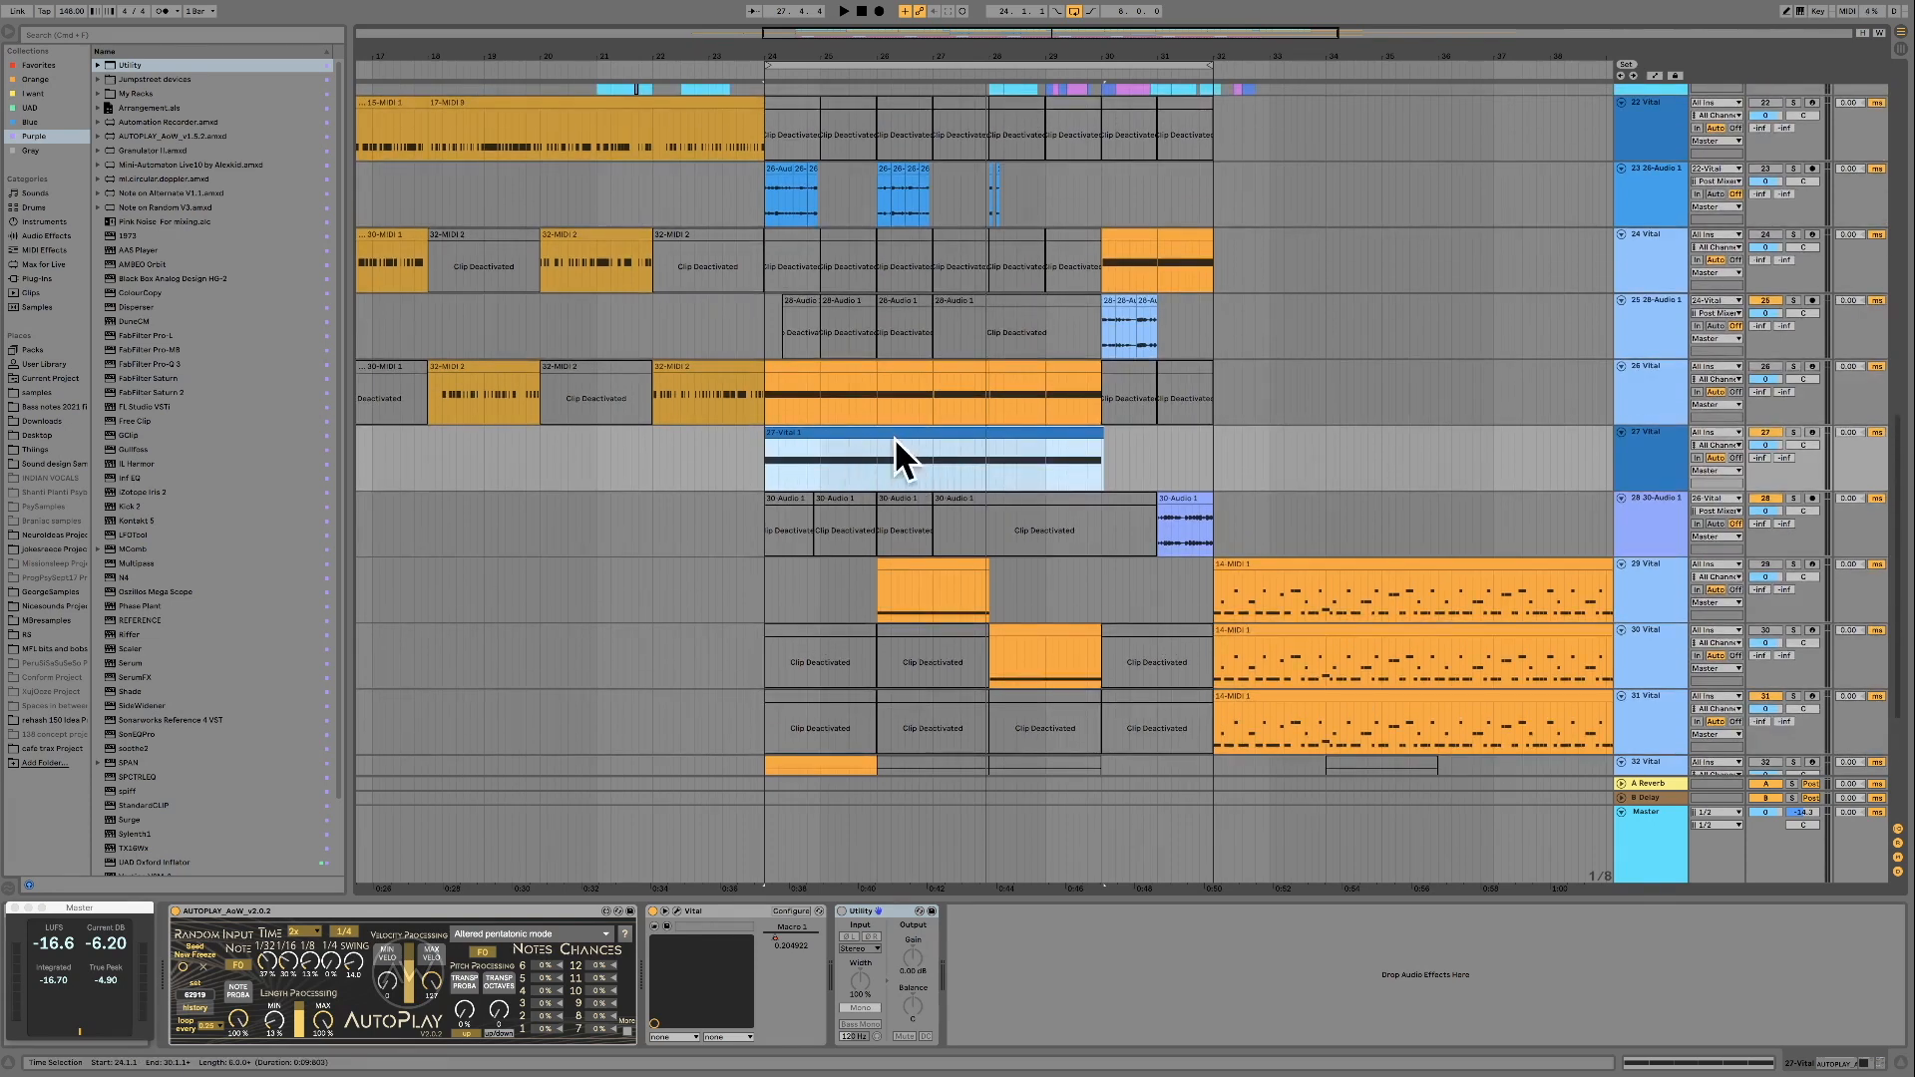
pyautogui.click(929, 436)
pyautogui.press('space')
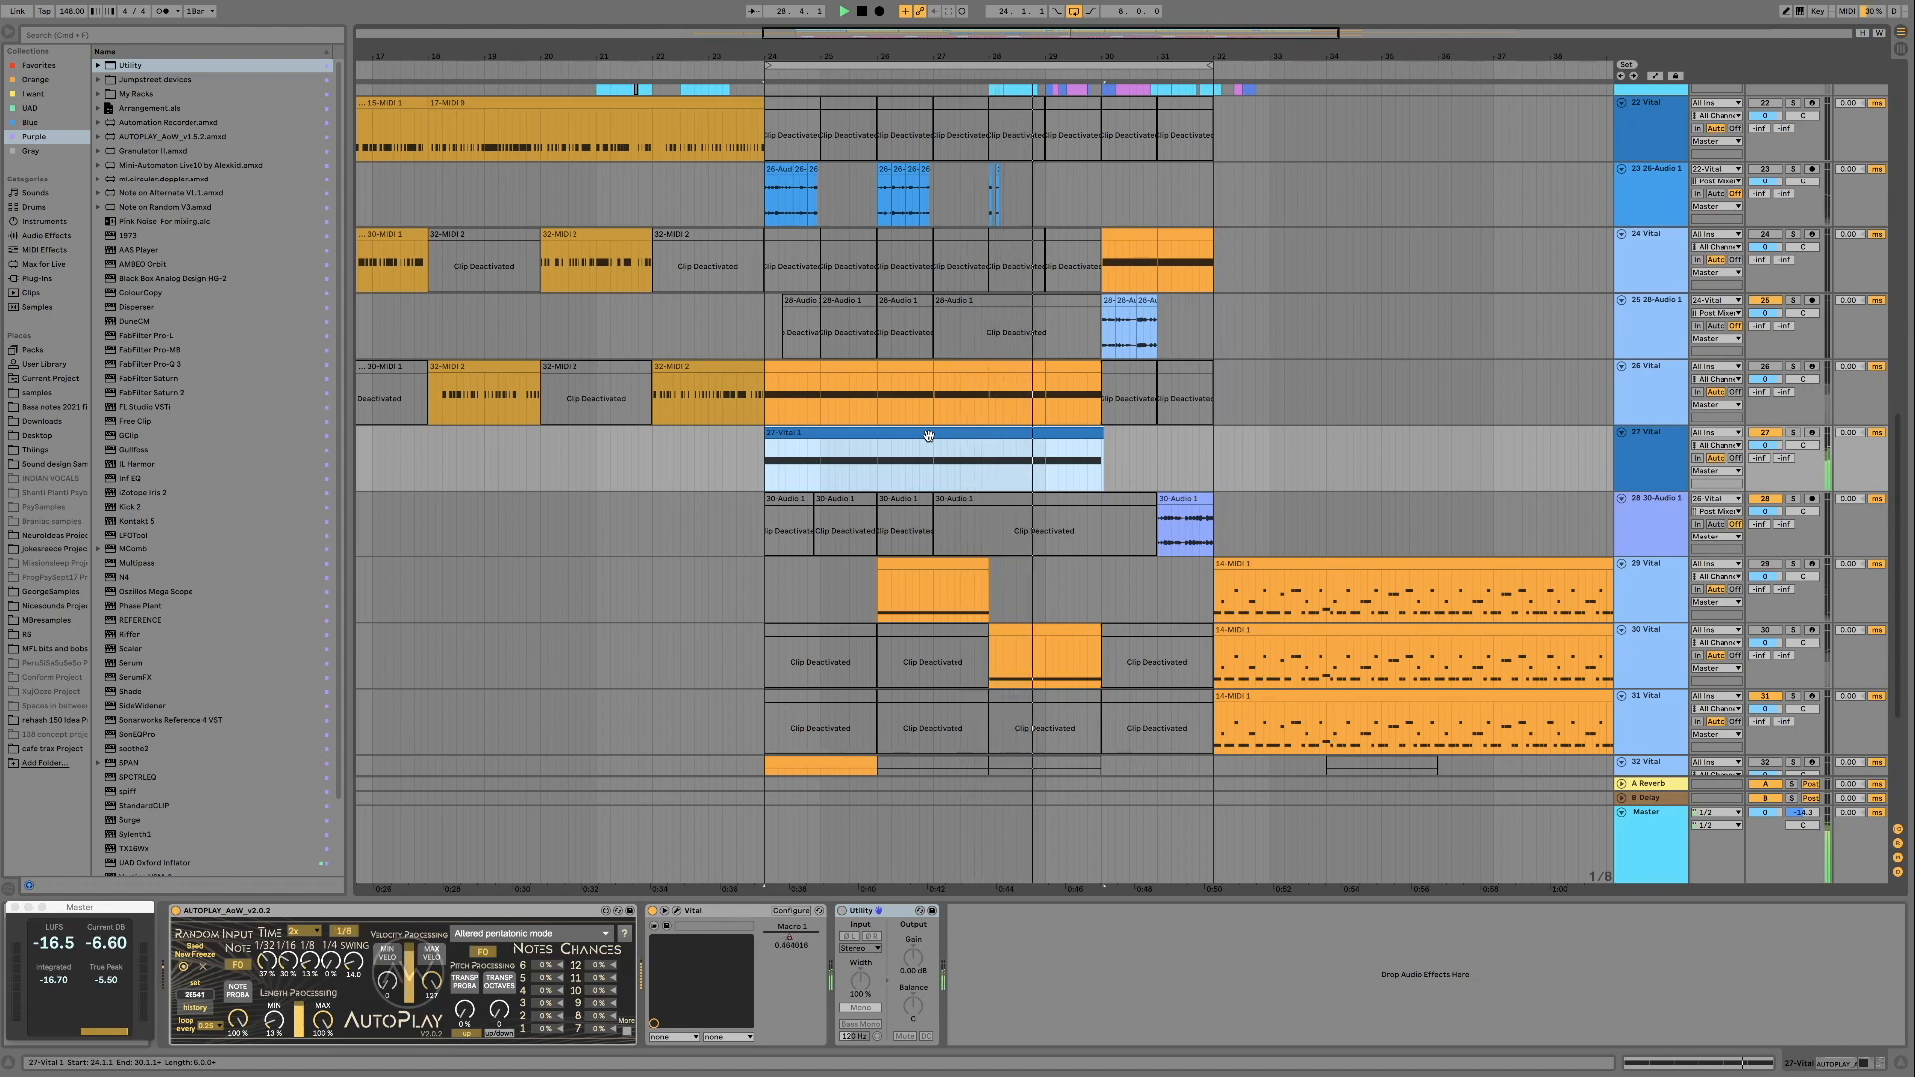
pyautogui.press('space')
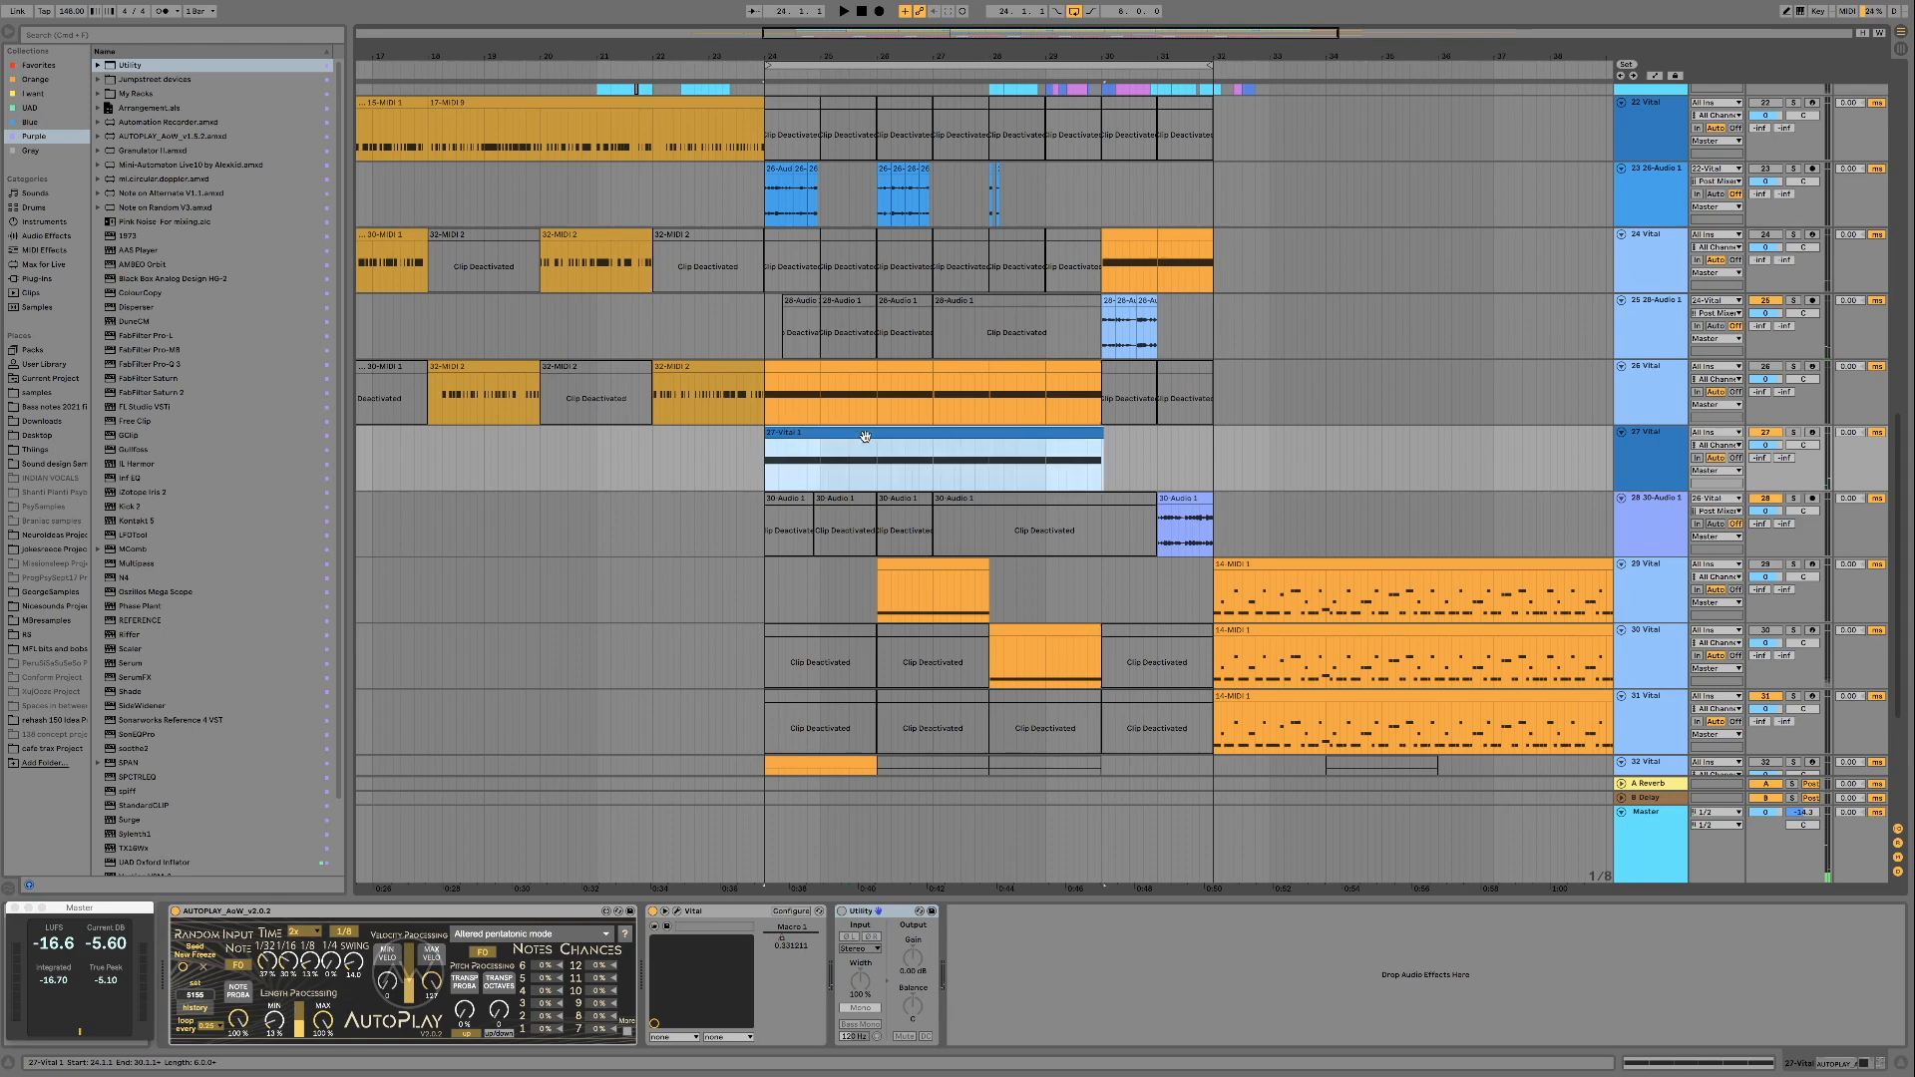
# - Solo the 27 Vital track and compare its sound in playback with the mono Utility device enabled and disabled
pyautogui.click(1792, 432)
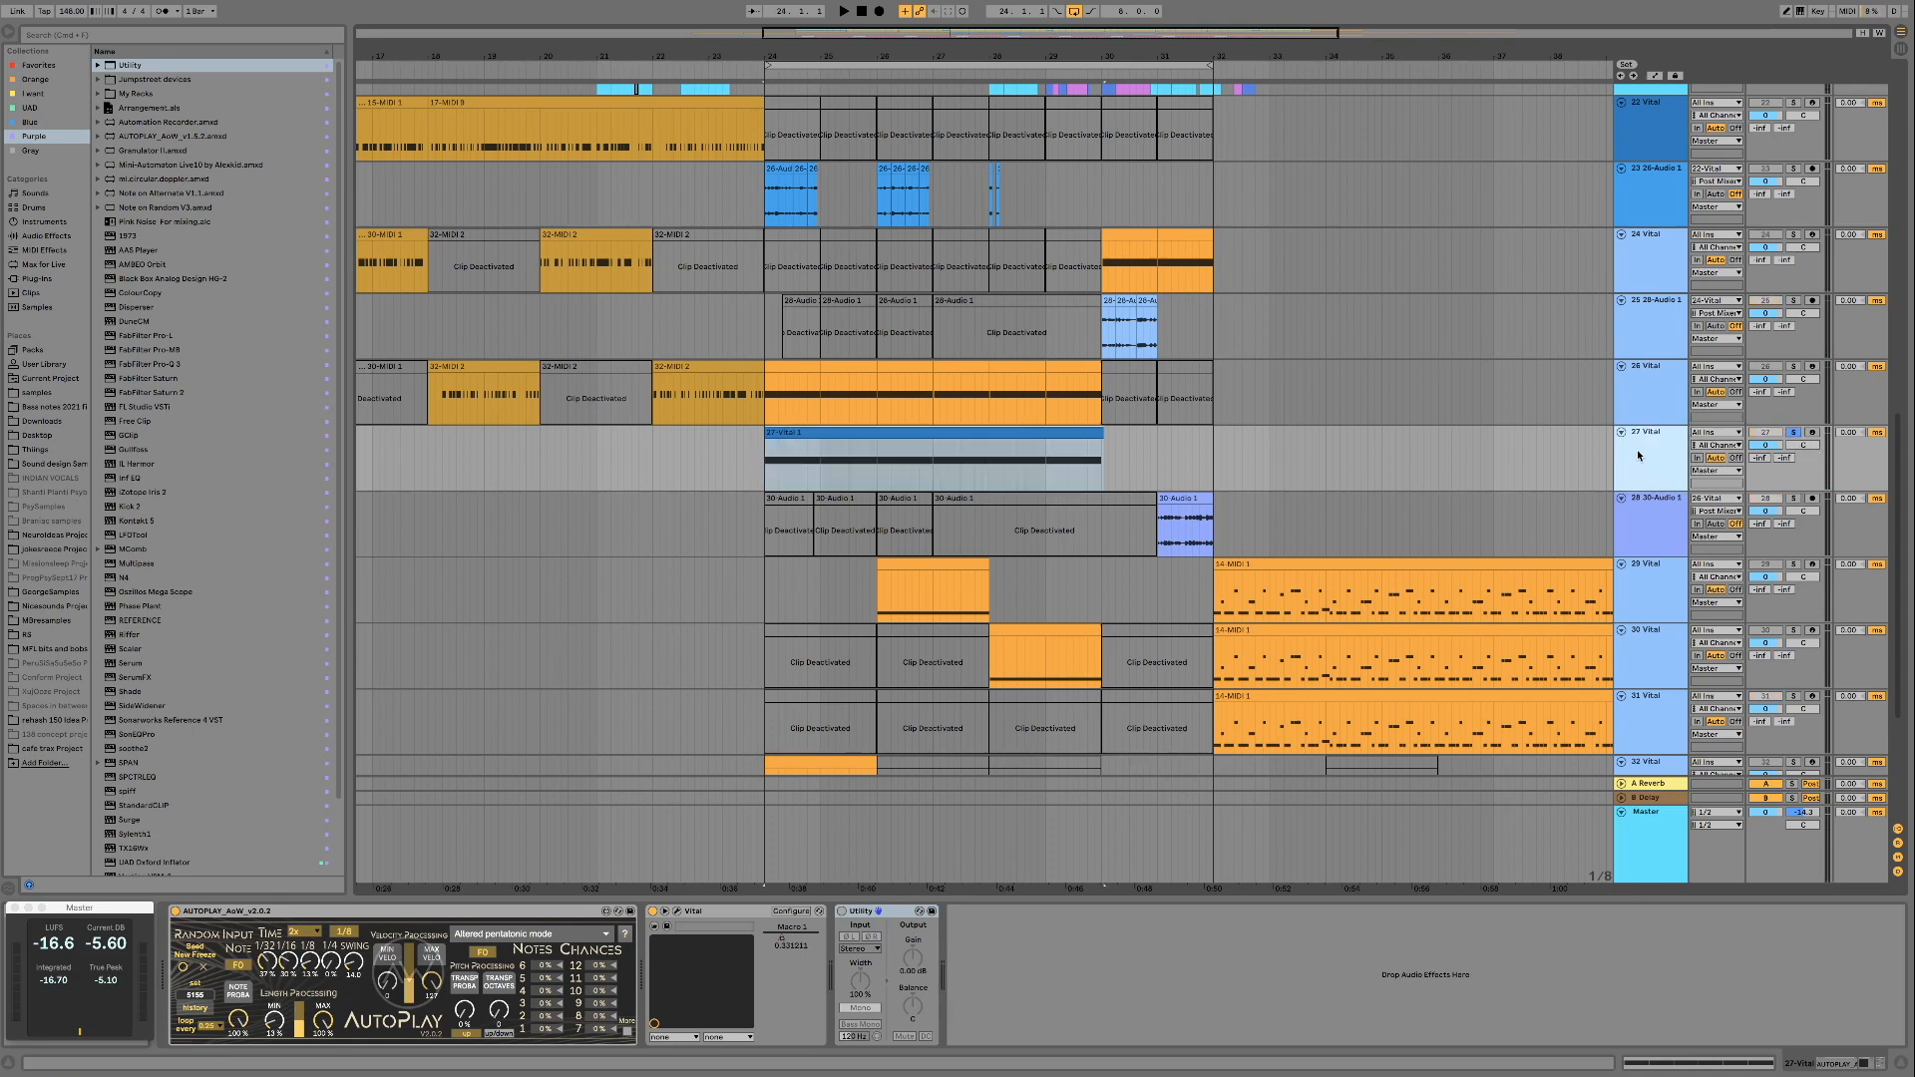
pyautogui.click(935, 477)
pyautogui.click(842, 911)
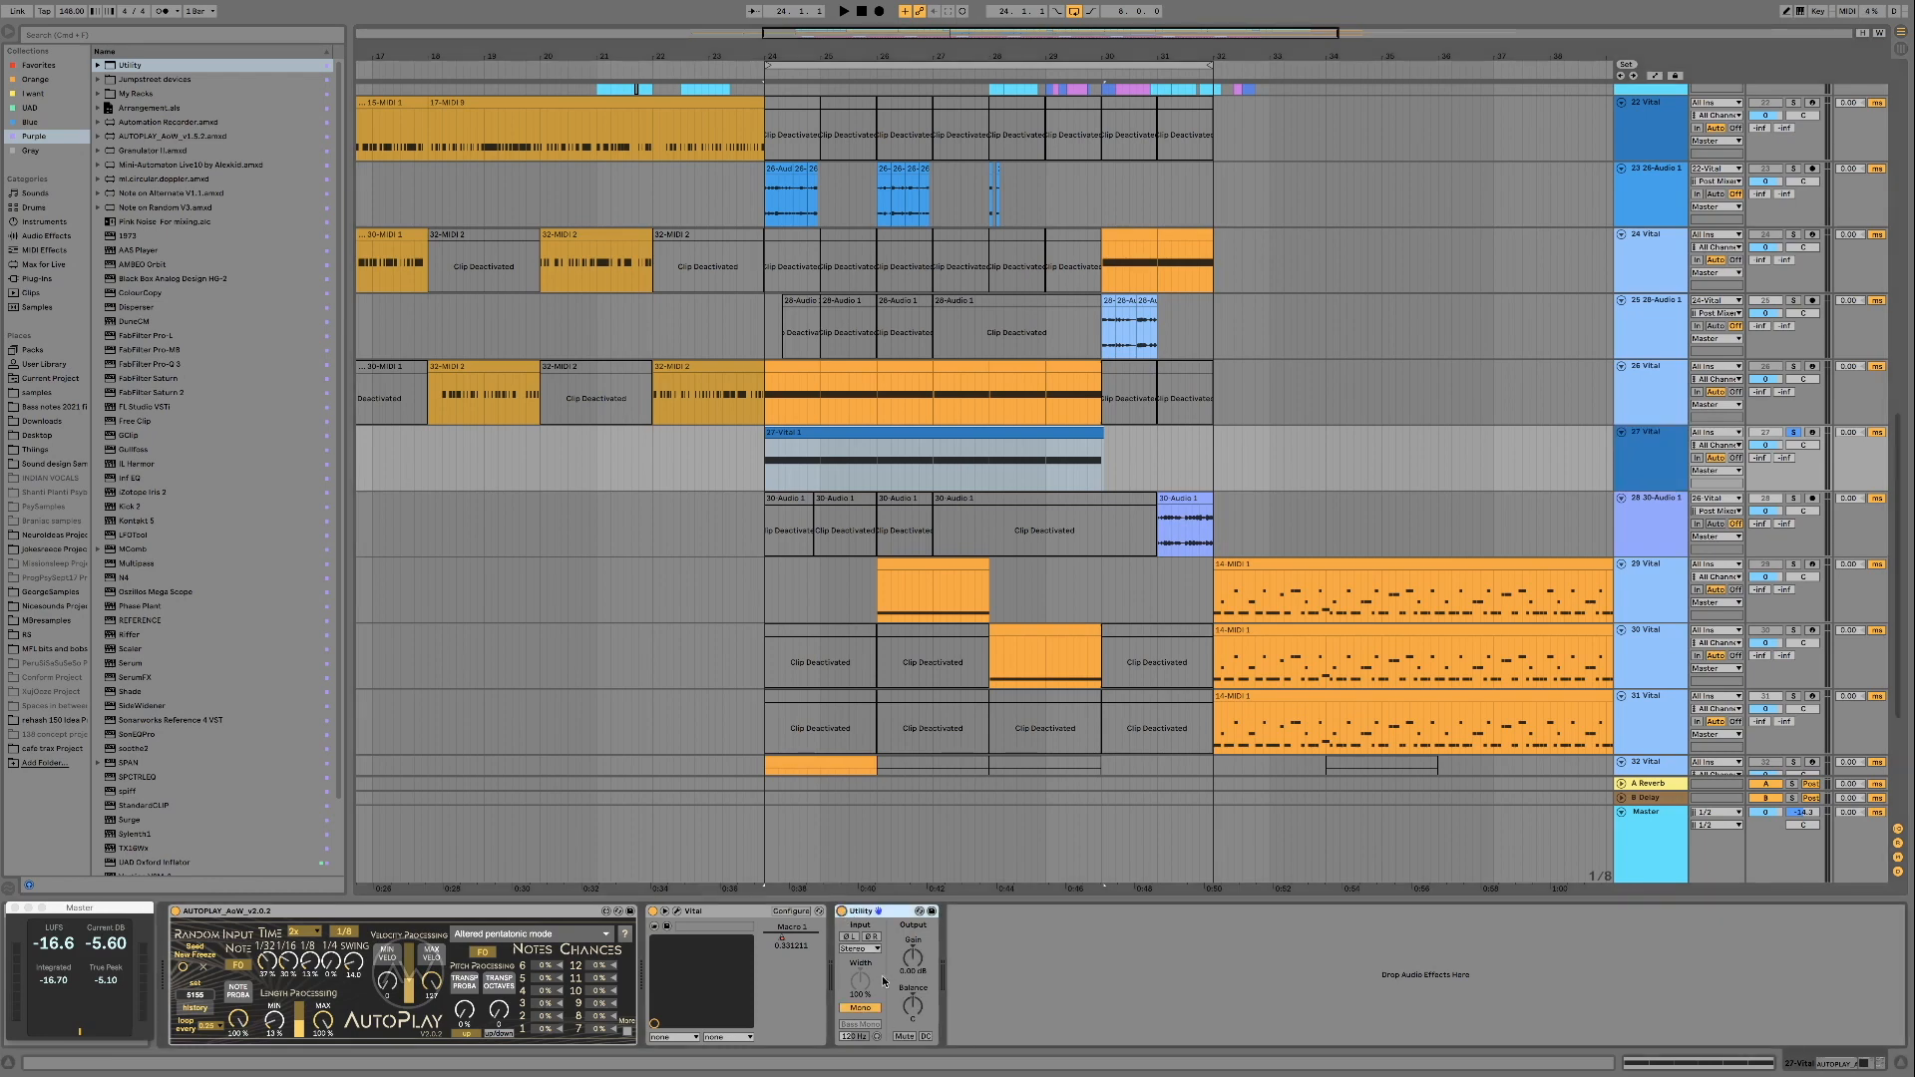
pyautogui.press('space')
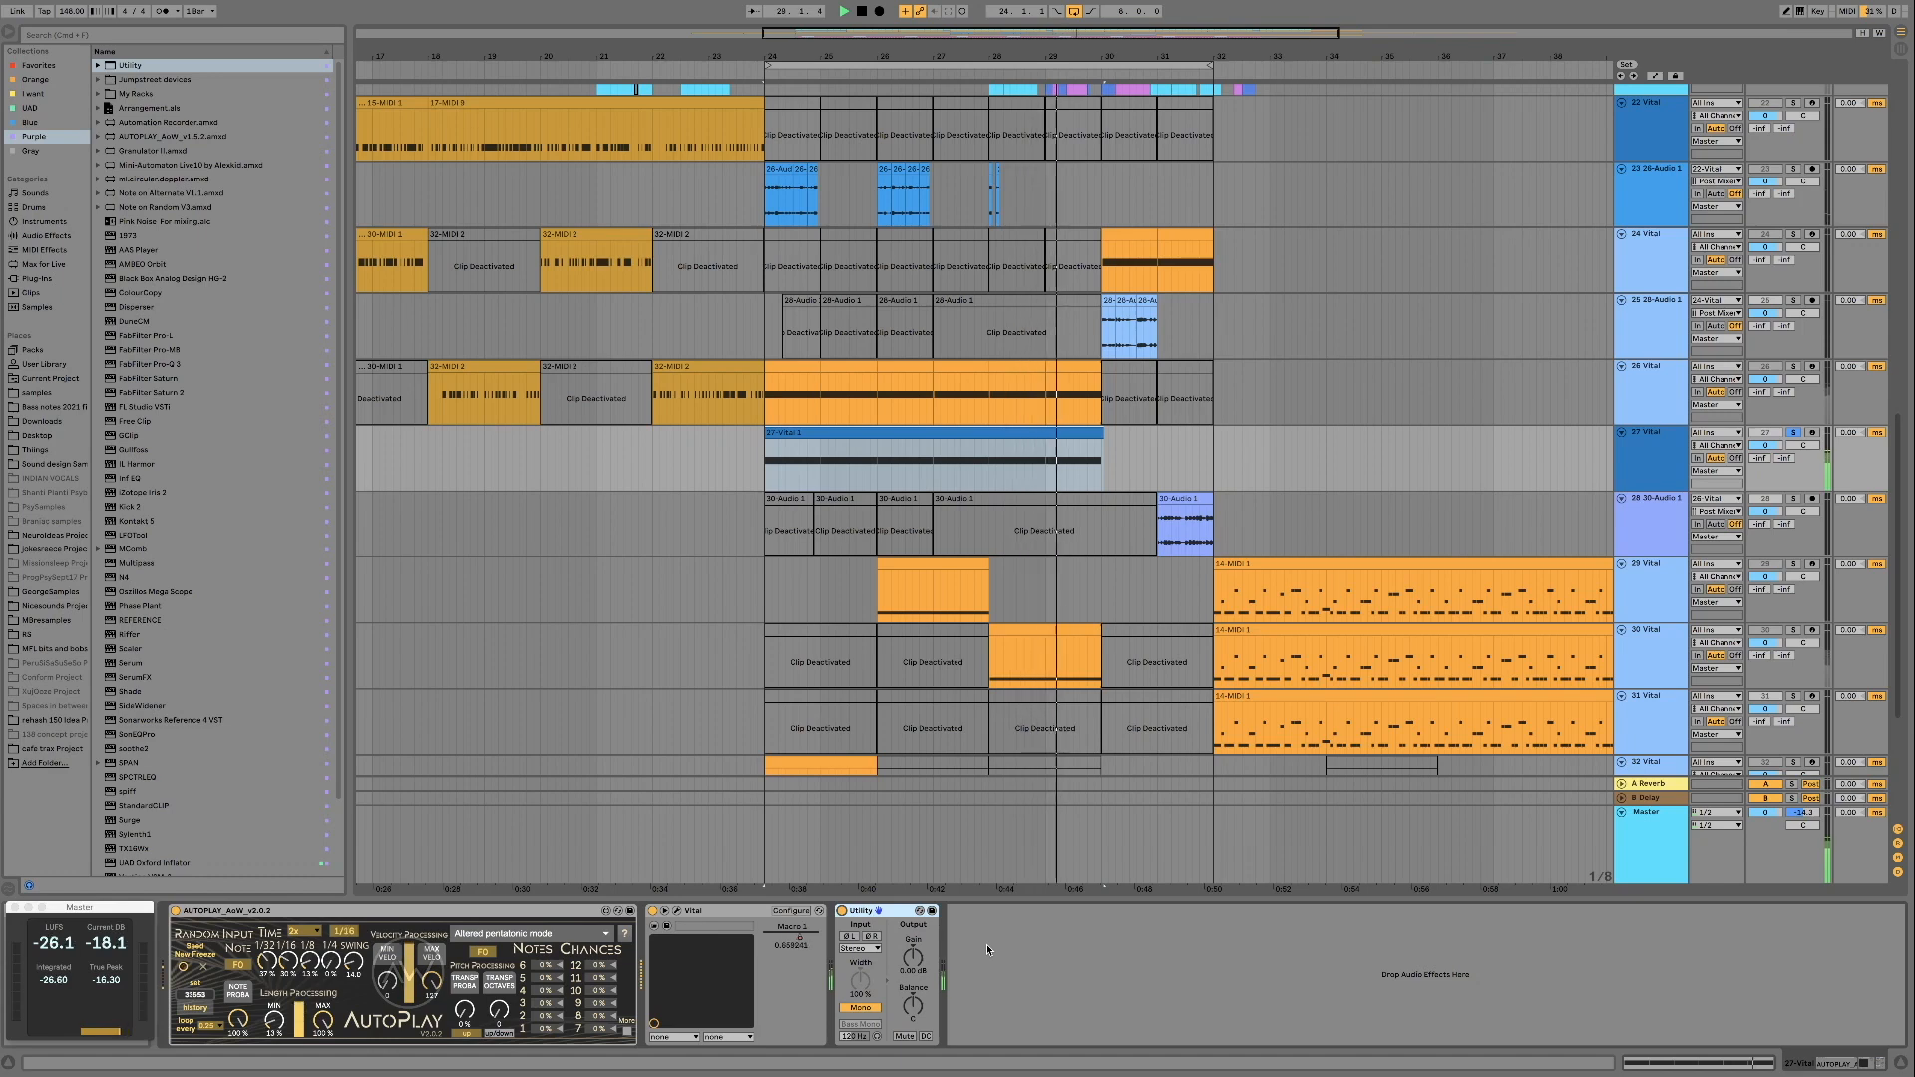
pyautogui.click(838, 912)
pyautogui.press('space')
pyautogui.press('space')
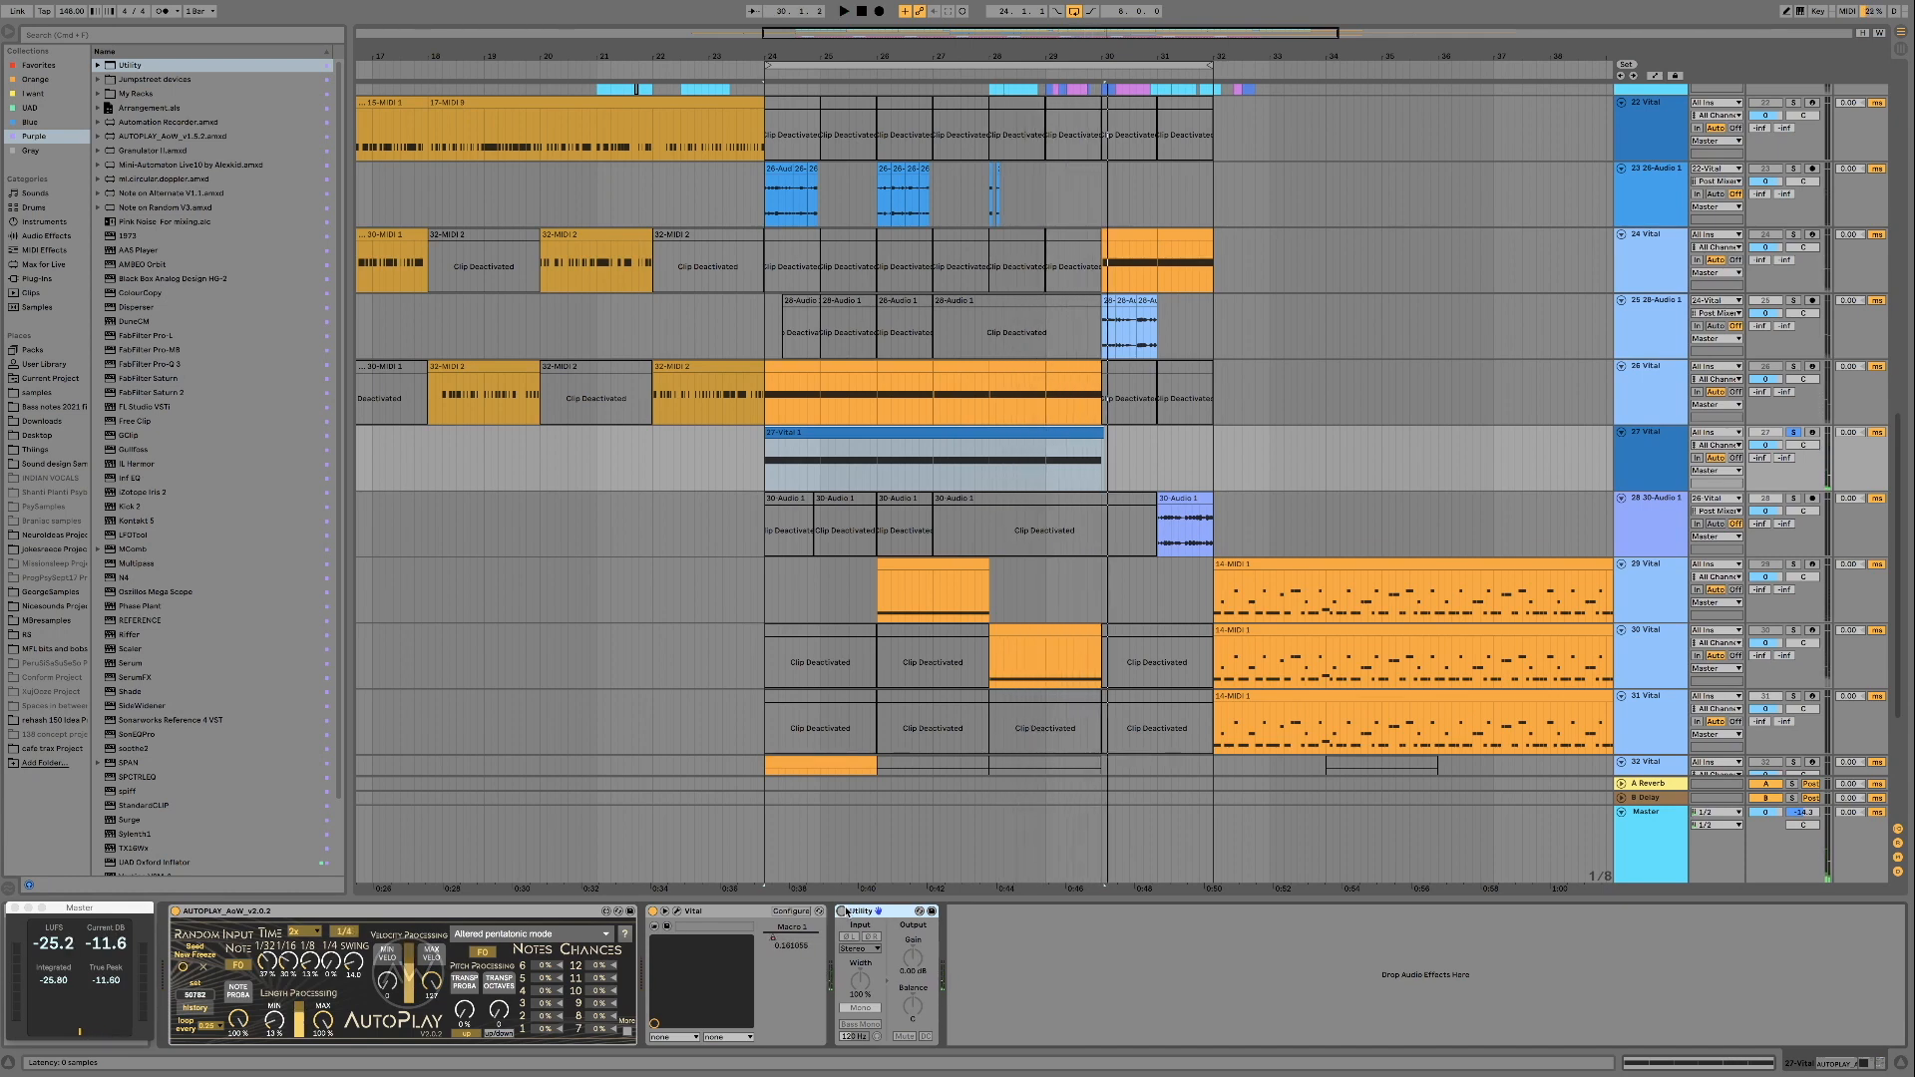
# - Duplicate the 27 Vital track and open the Vital synth window on the duplicate
pyautogui.click(880, 864)
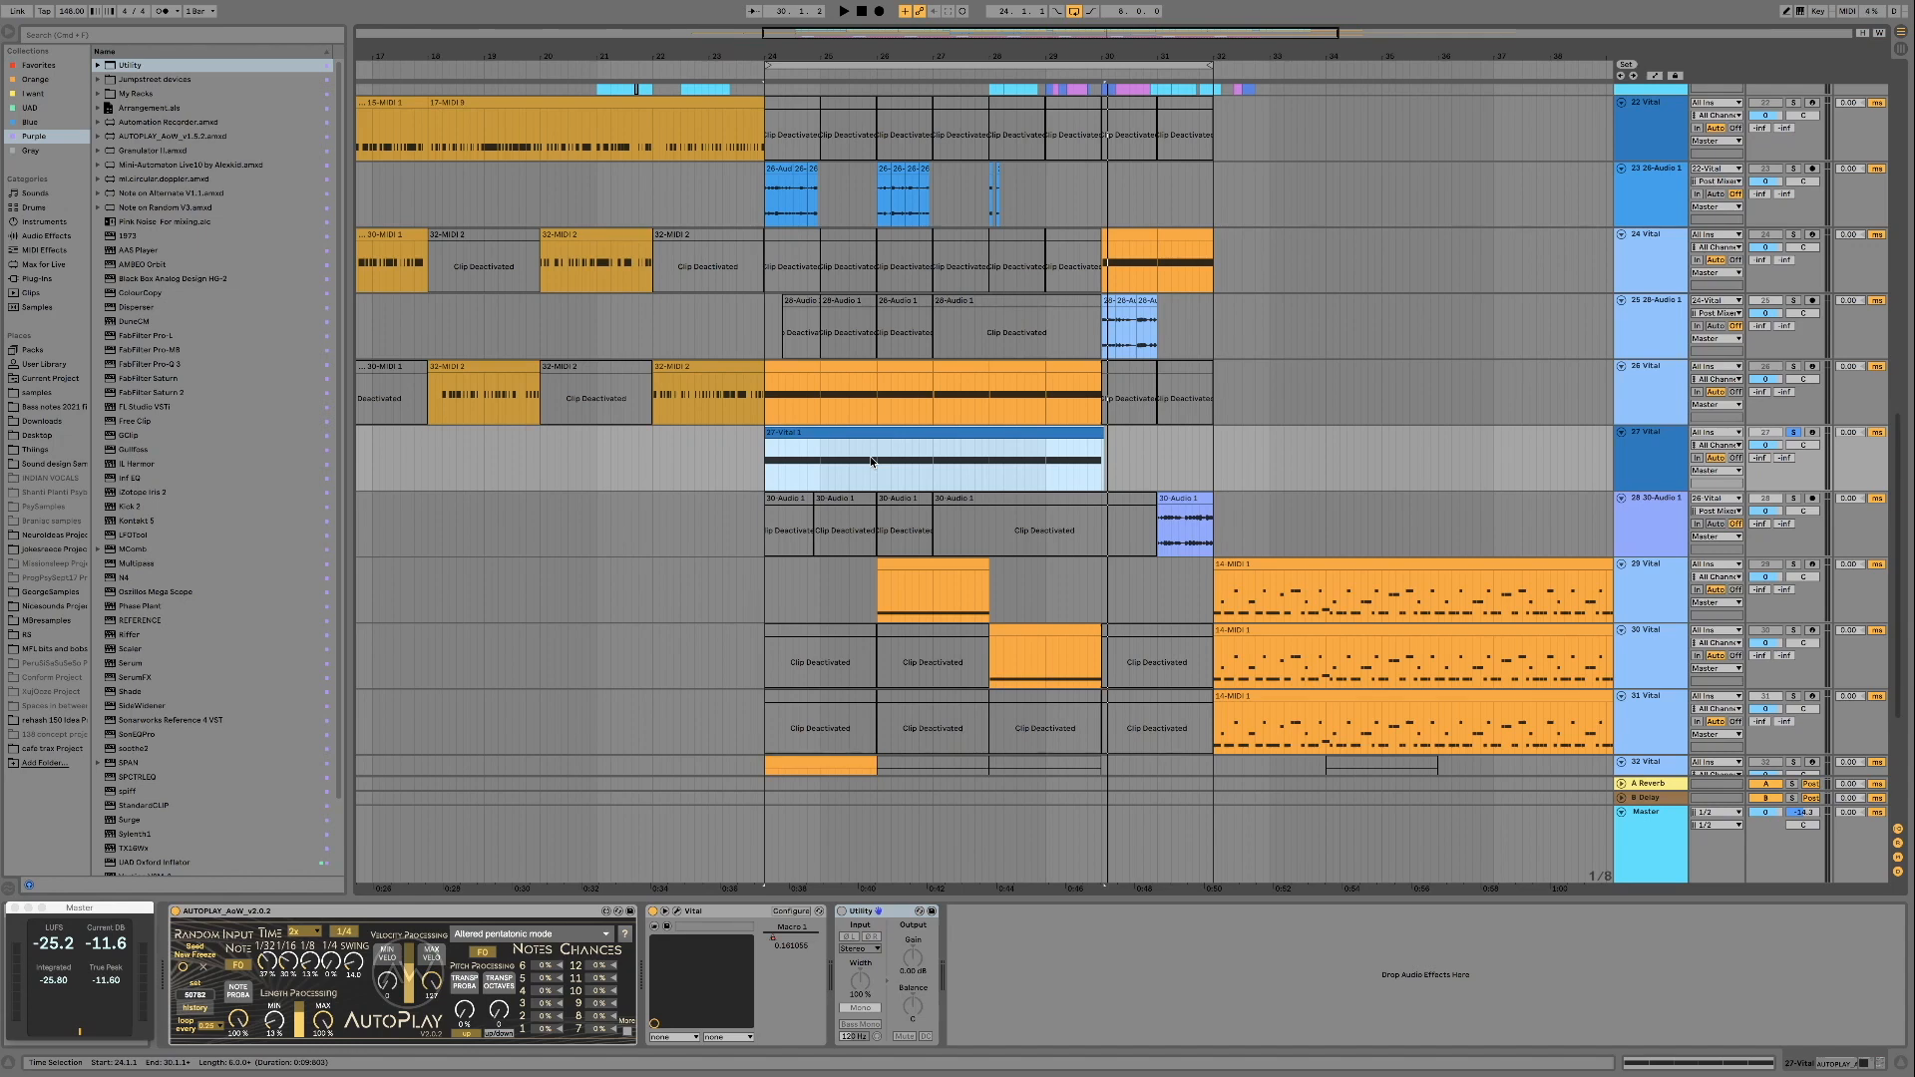
pyautogui.click(1659, 464)
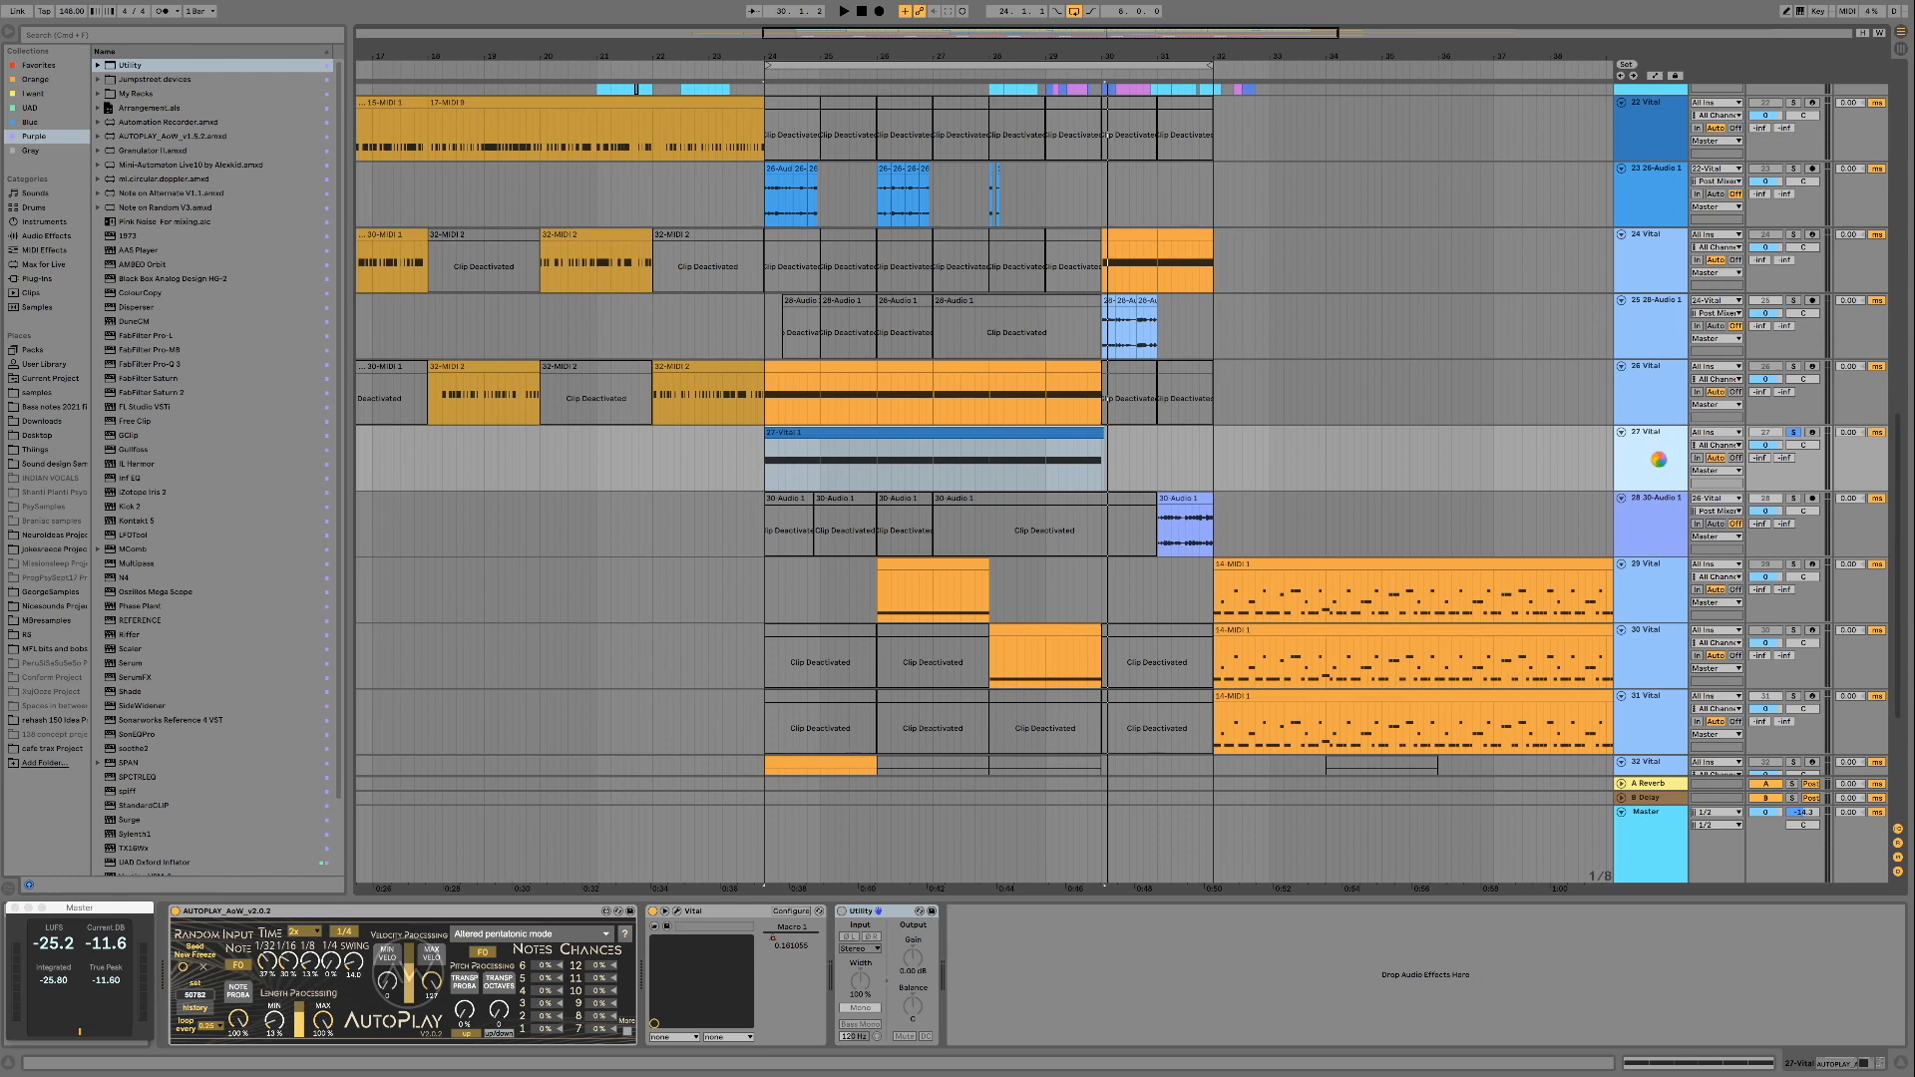
pyautogui.press('super+d')
pyautogui.click(263, 914)
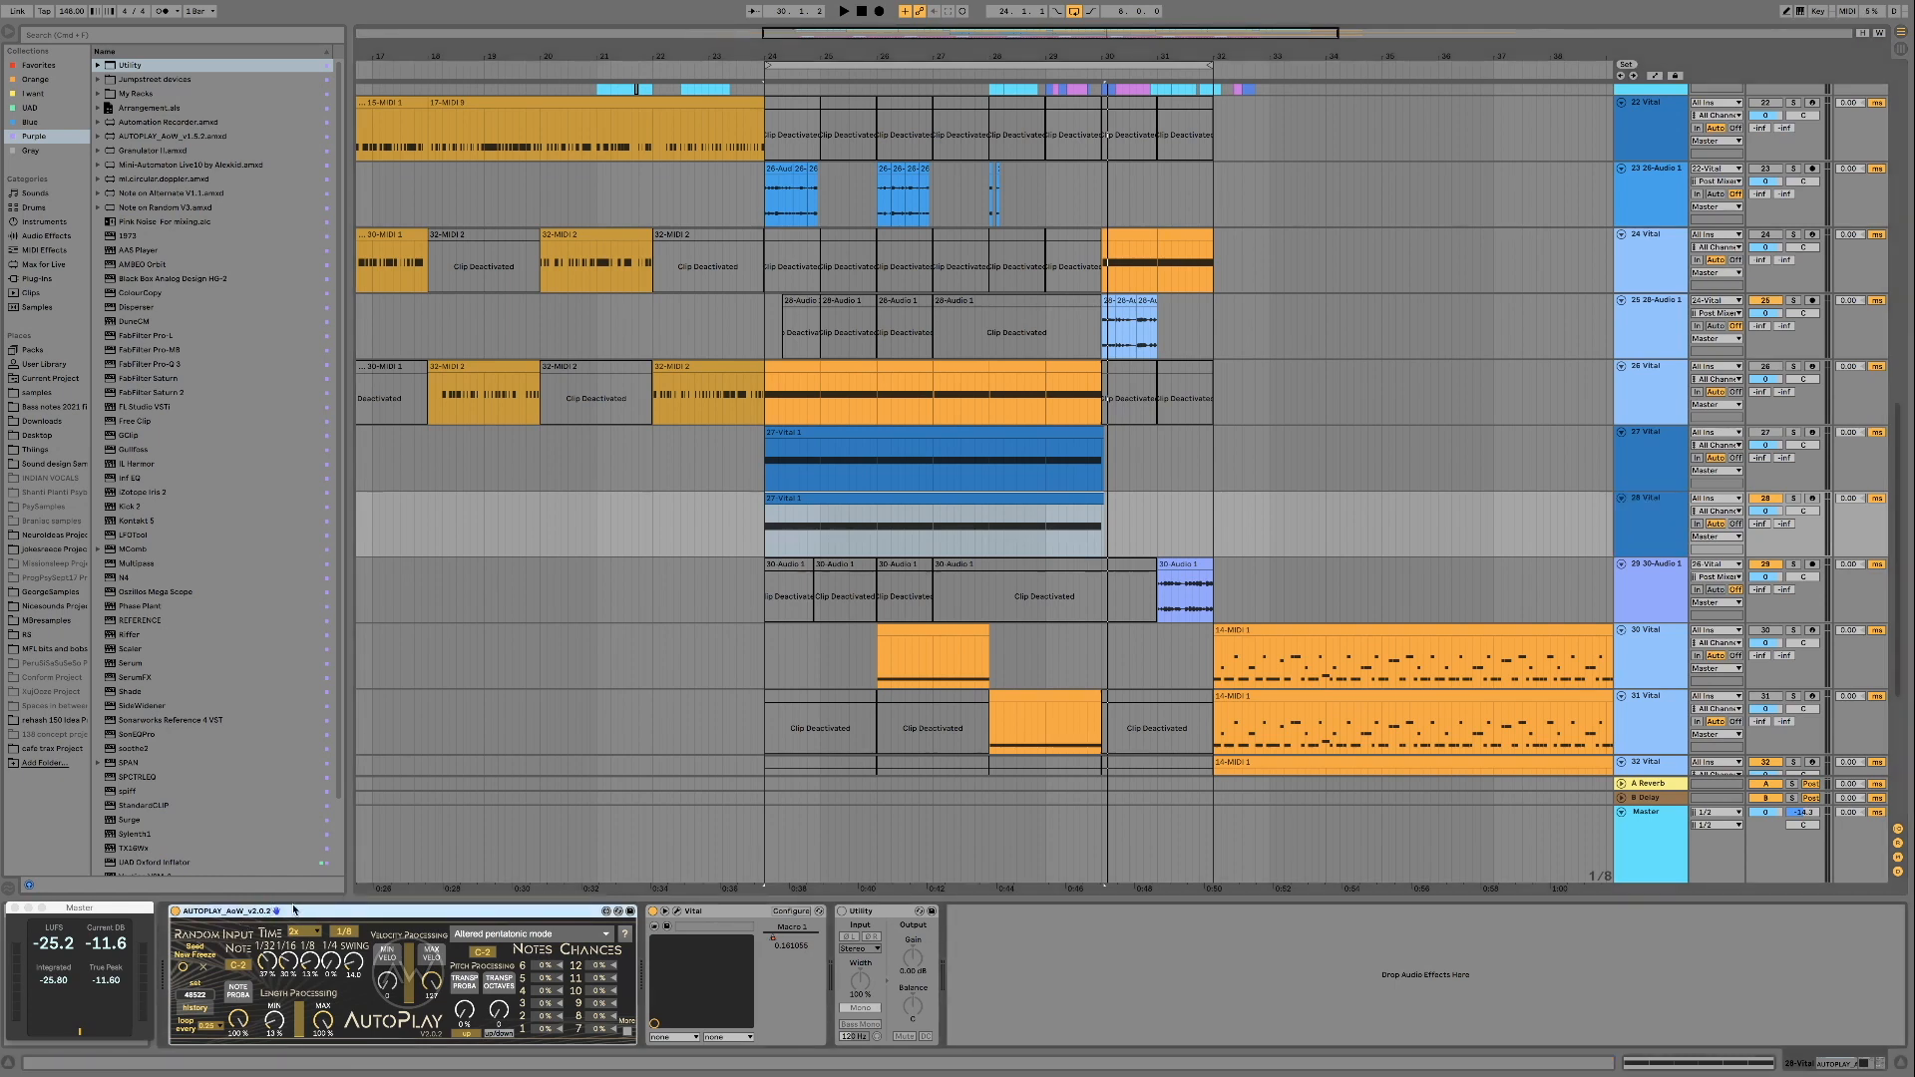
pyautogui.click(691, 914)
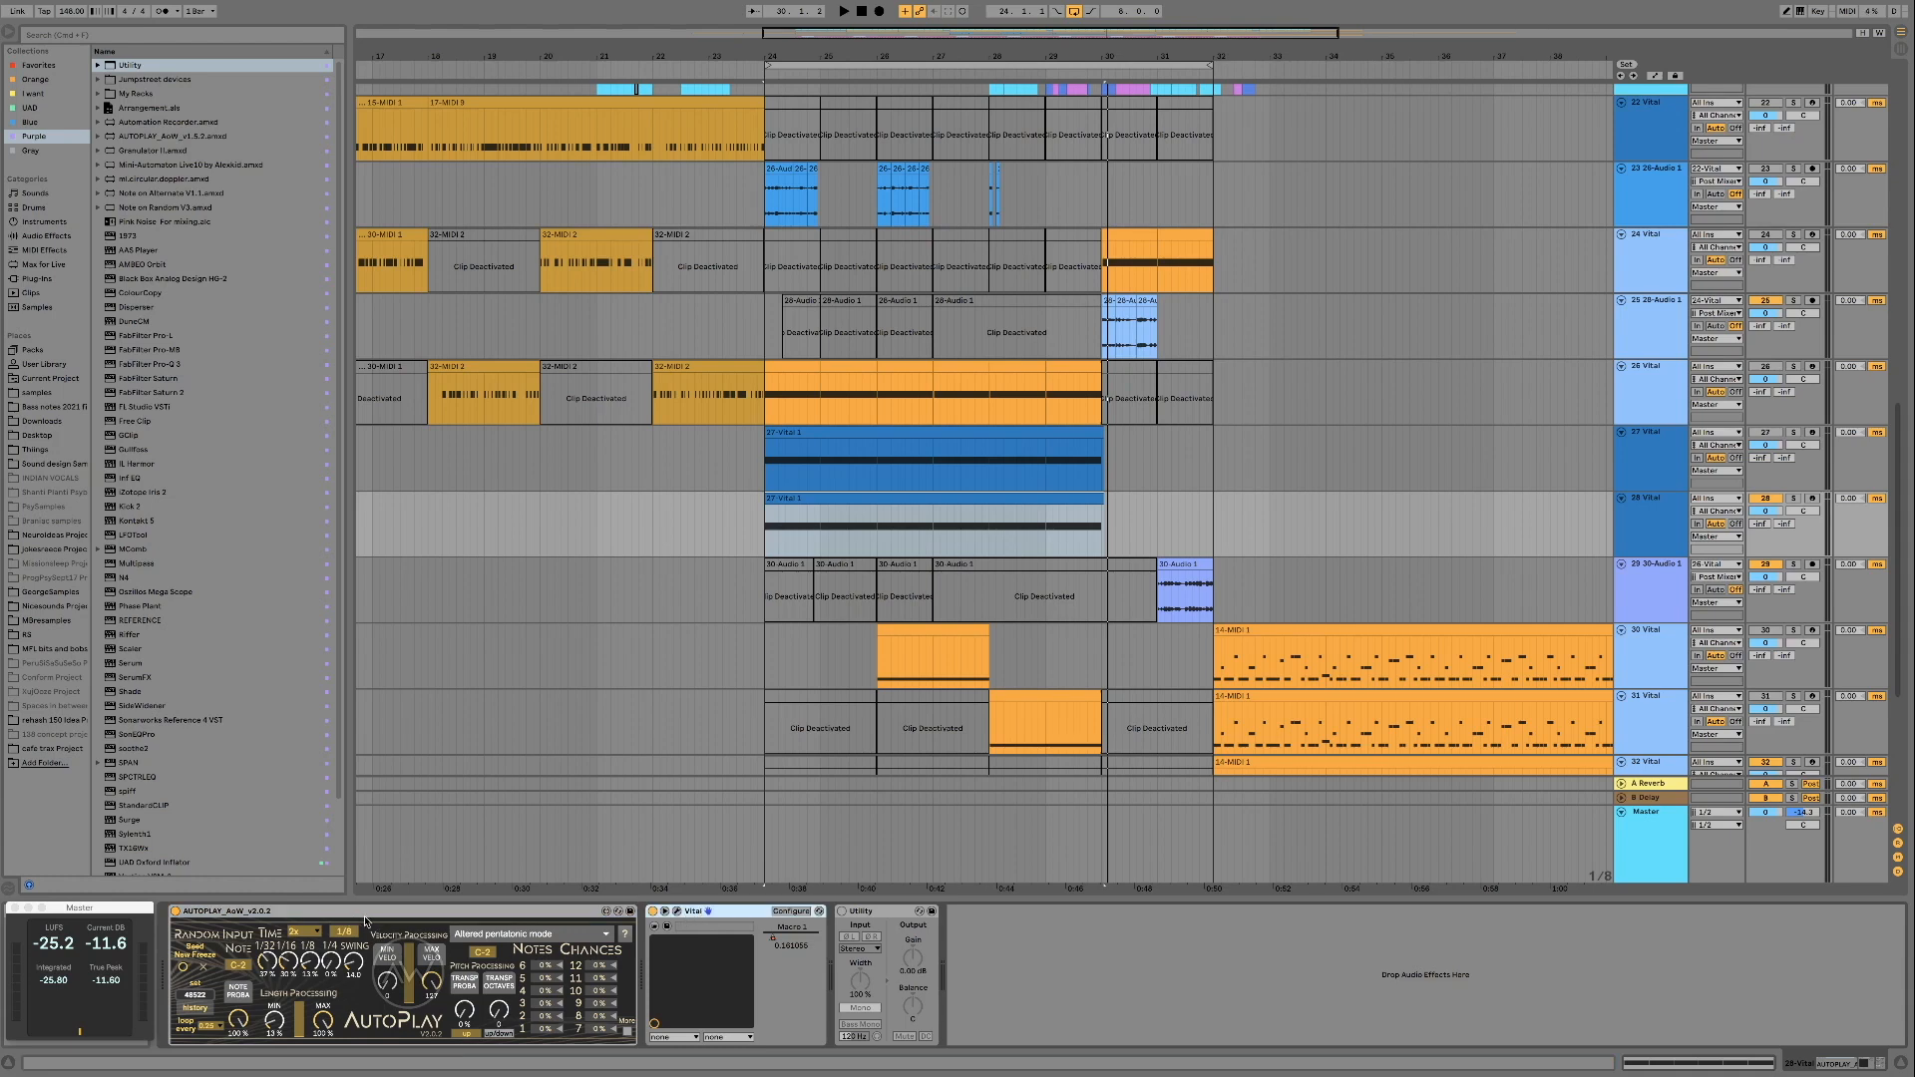
pyautogui.click(678, 913)
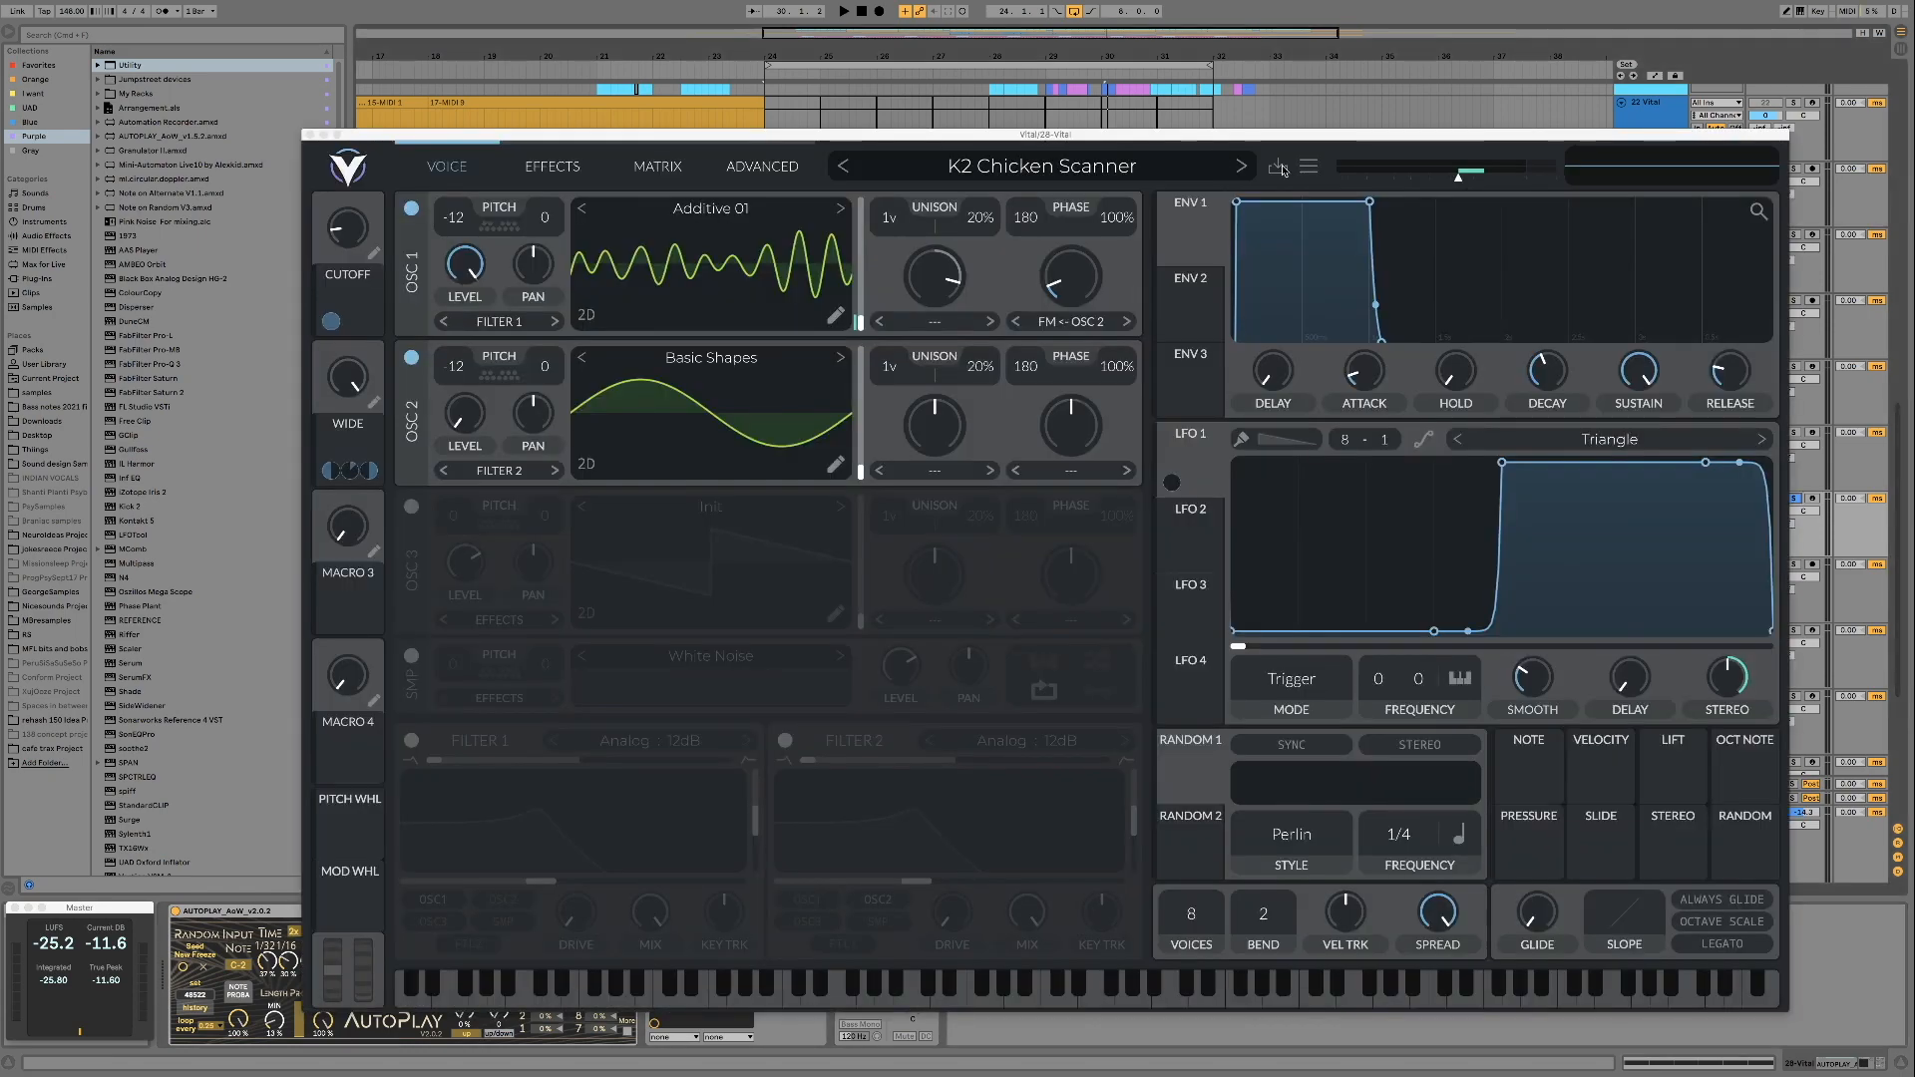
# - Audition the K2 Chicken Scanner preset in loop playback while sweeping its Cutoff and Wide macros
pyautogui.click(1310, 169)
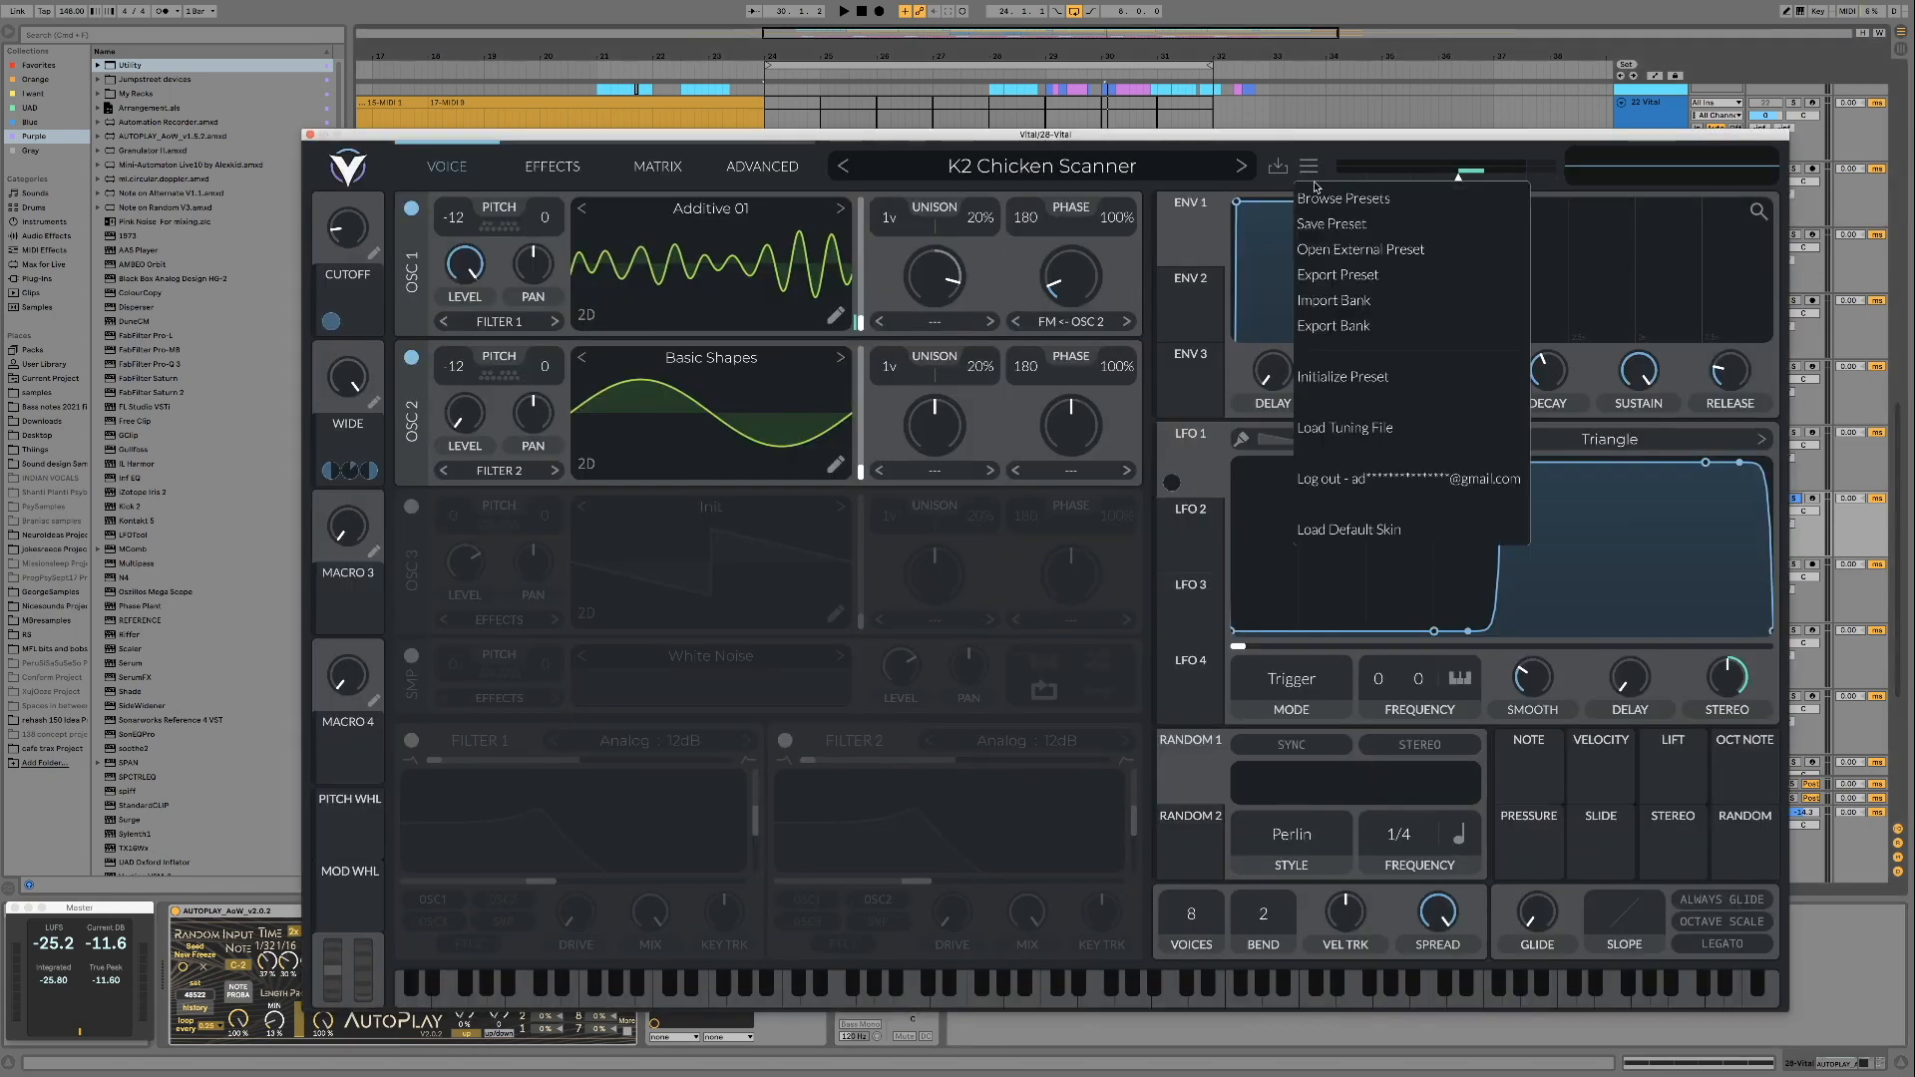
pyautogui.click(1312, 157)
pyautogui.moveTo(1343, 138); pyautogui.dragTo(1285, 257)
pyautogui.moveTo(1167, 257); pyautogui.dragTo(1175, 170)
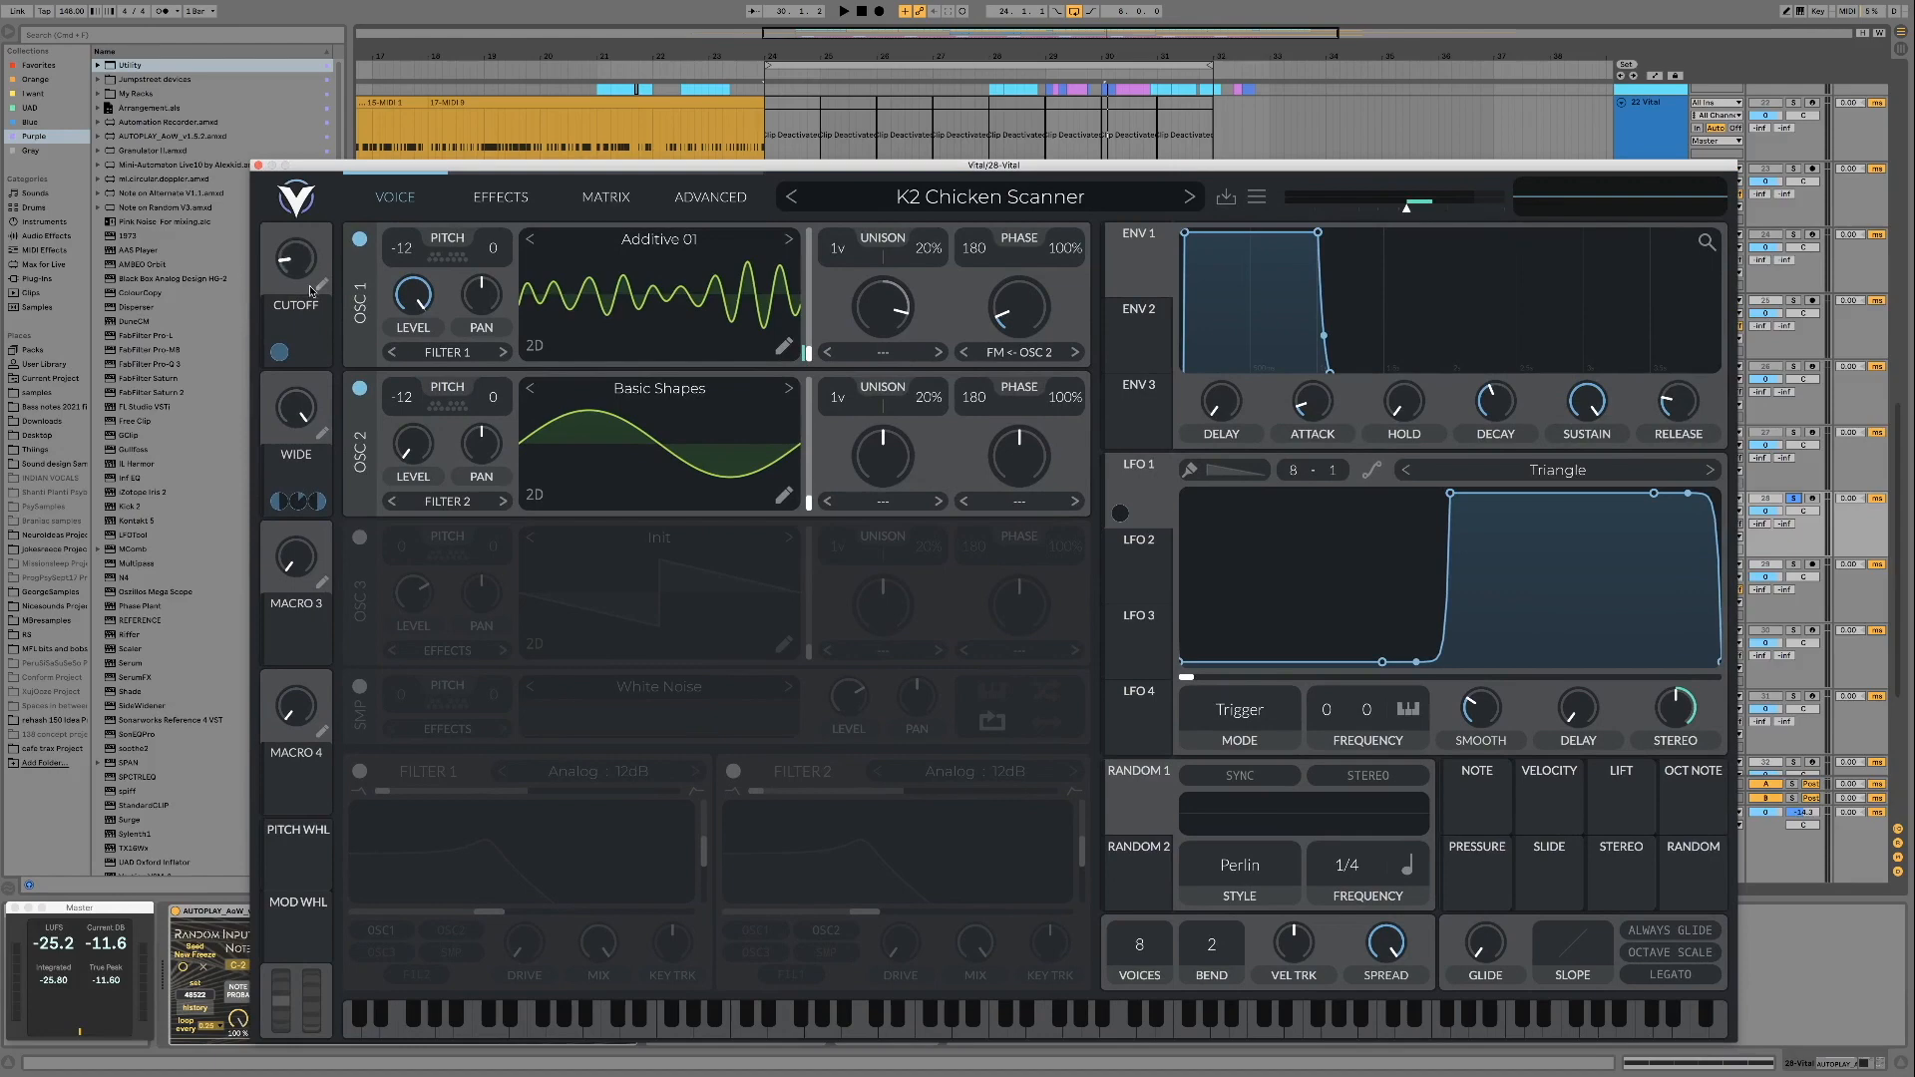
pyautogui.press('space')
pyautogui.moveTo(300, 267)
pyautogui.mouseDown()
pyautogui.moveTo(295, 321)
pyautogui.moveTo(288, 293)
pyautogui.mouseUp()
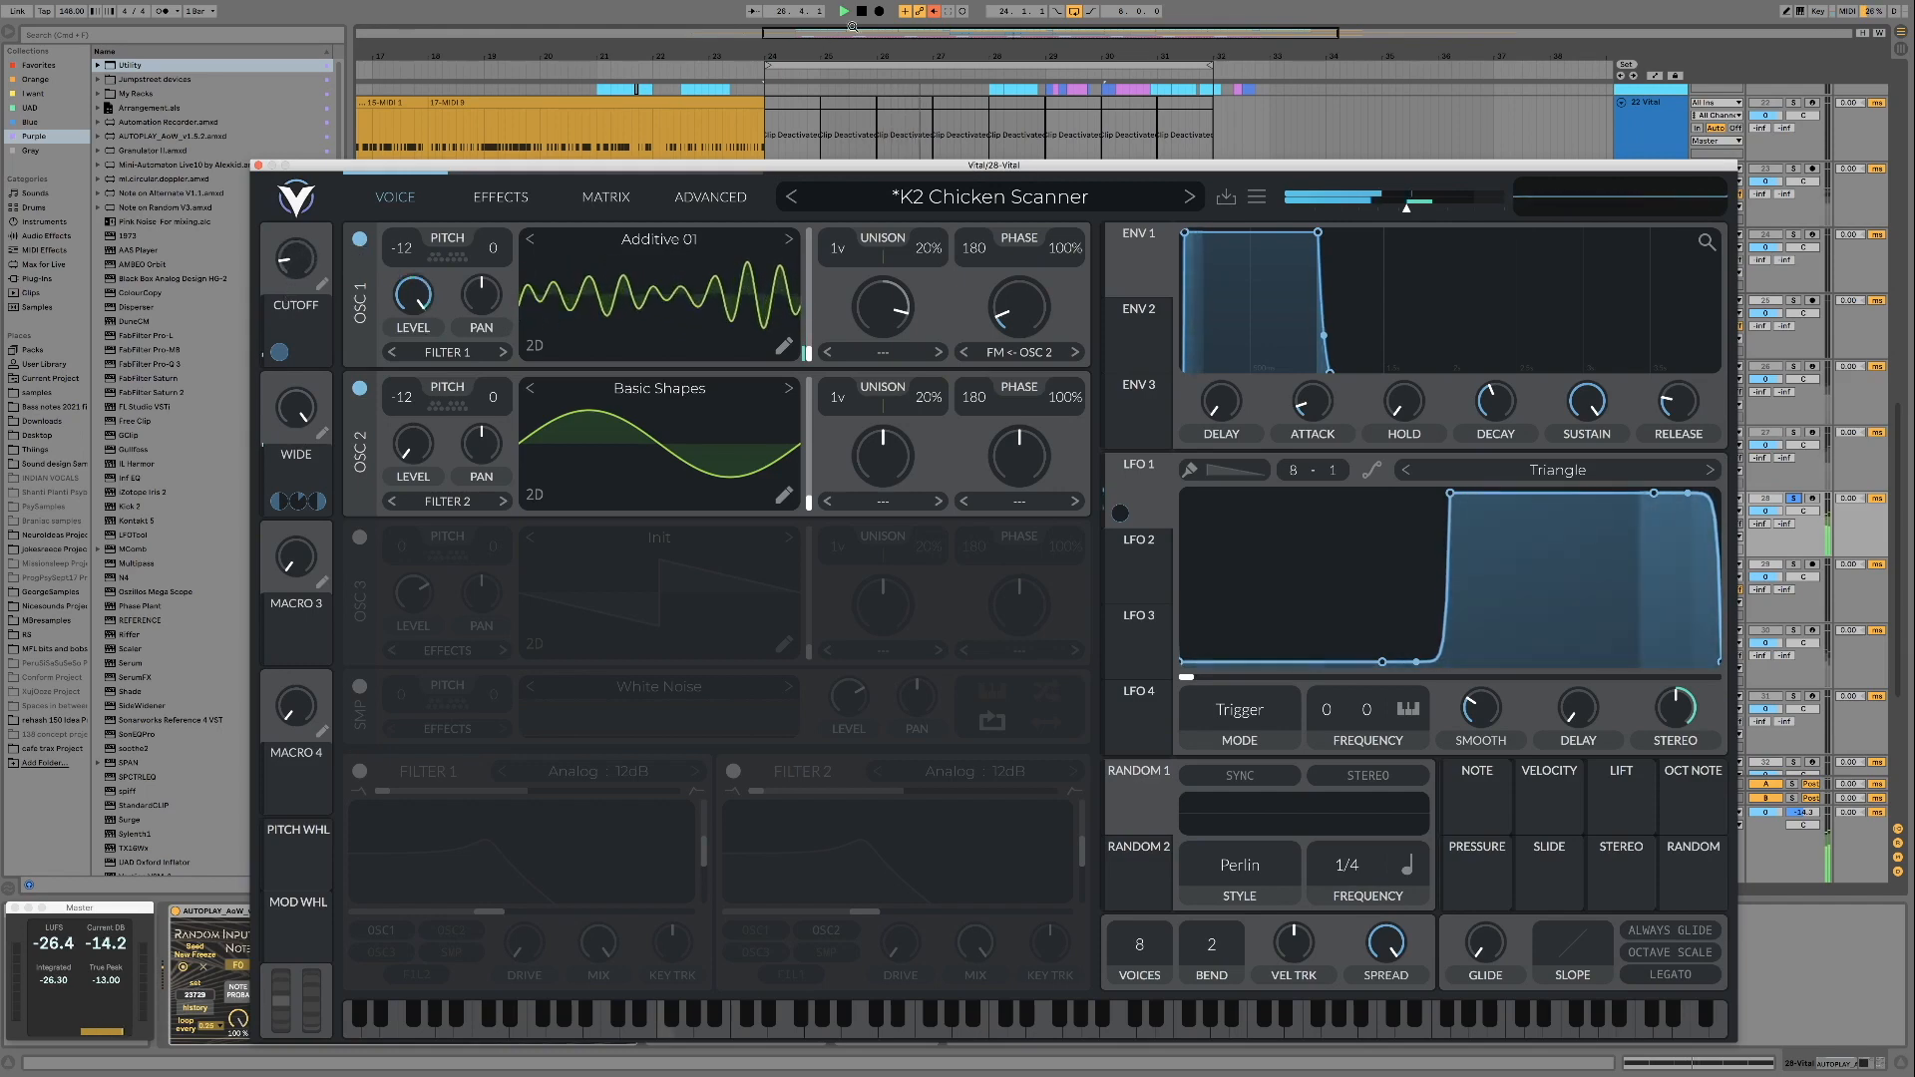
pyautogui.press('space')
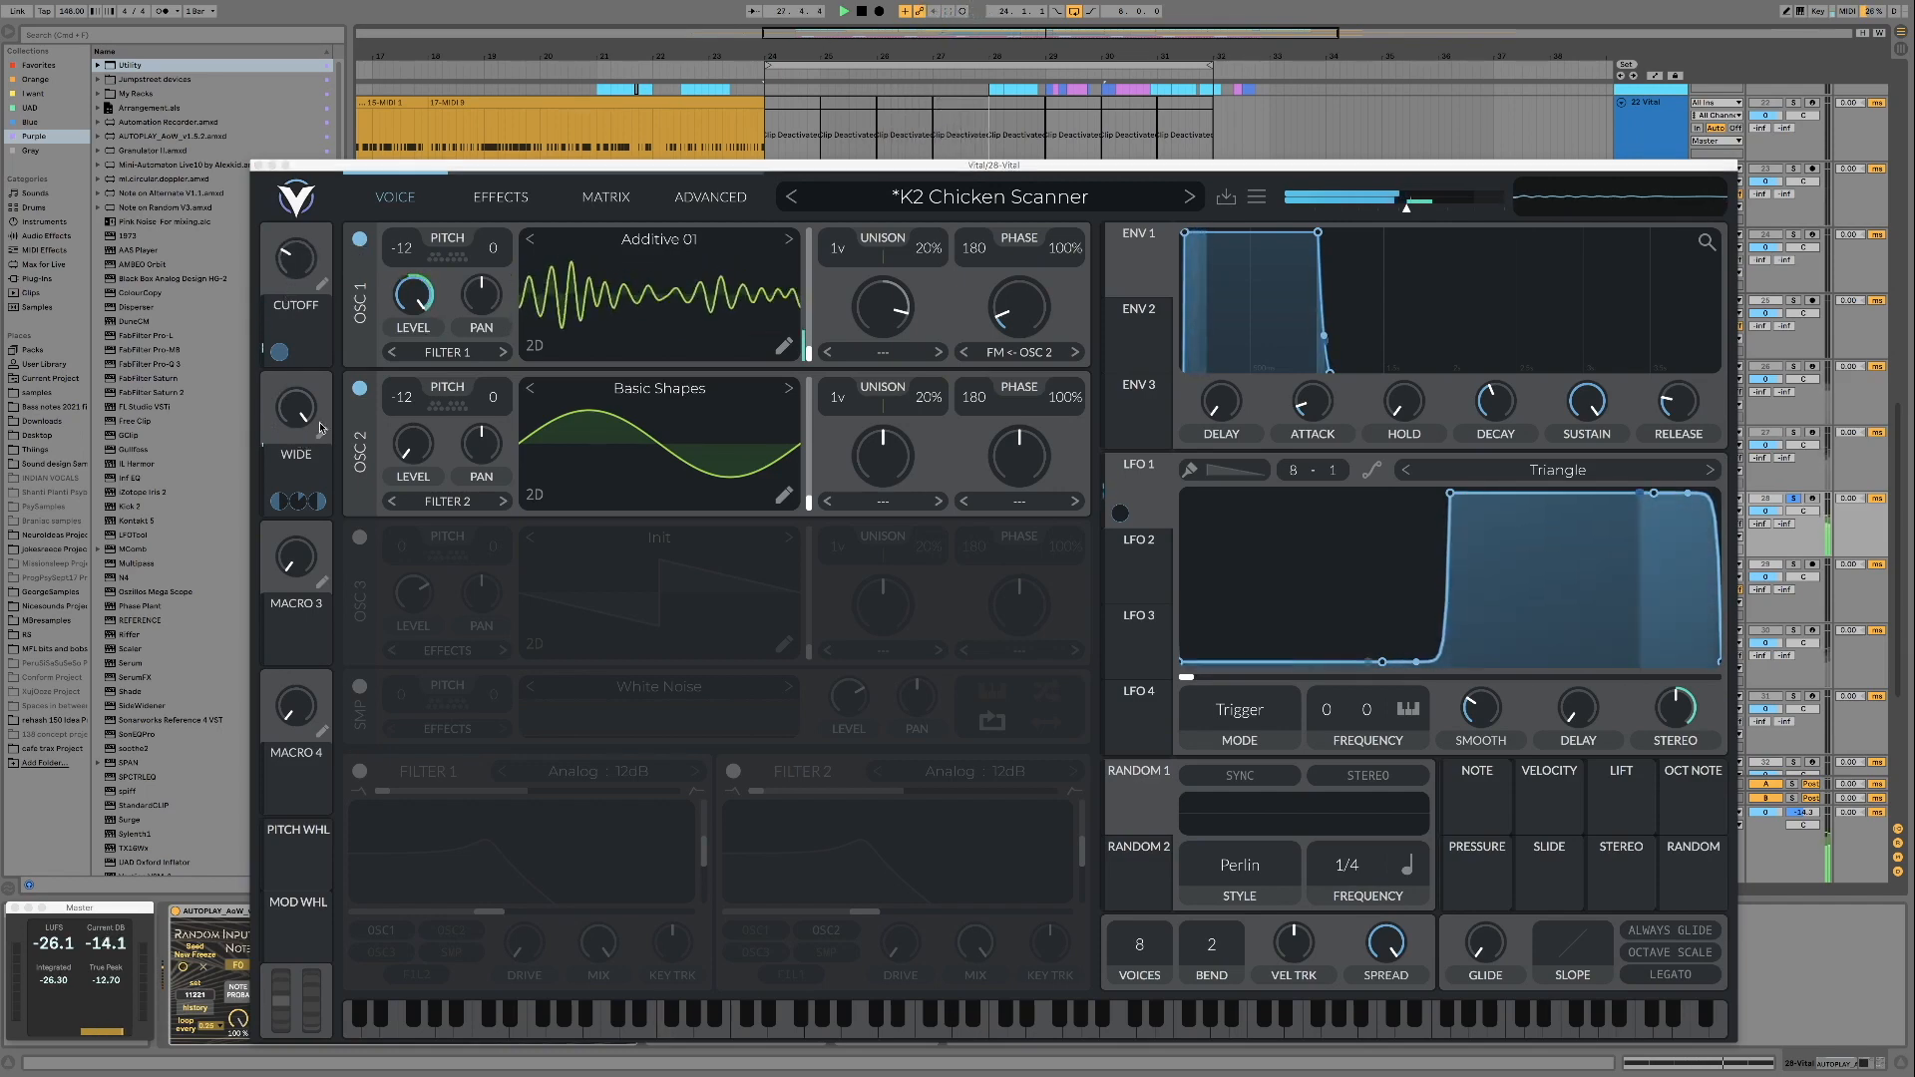
pyautogui.moveTo(295, 416); pyautogui.dragTo(292, 481)
pyautogui.press('space')
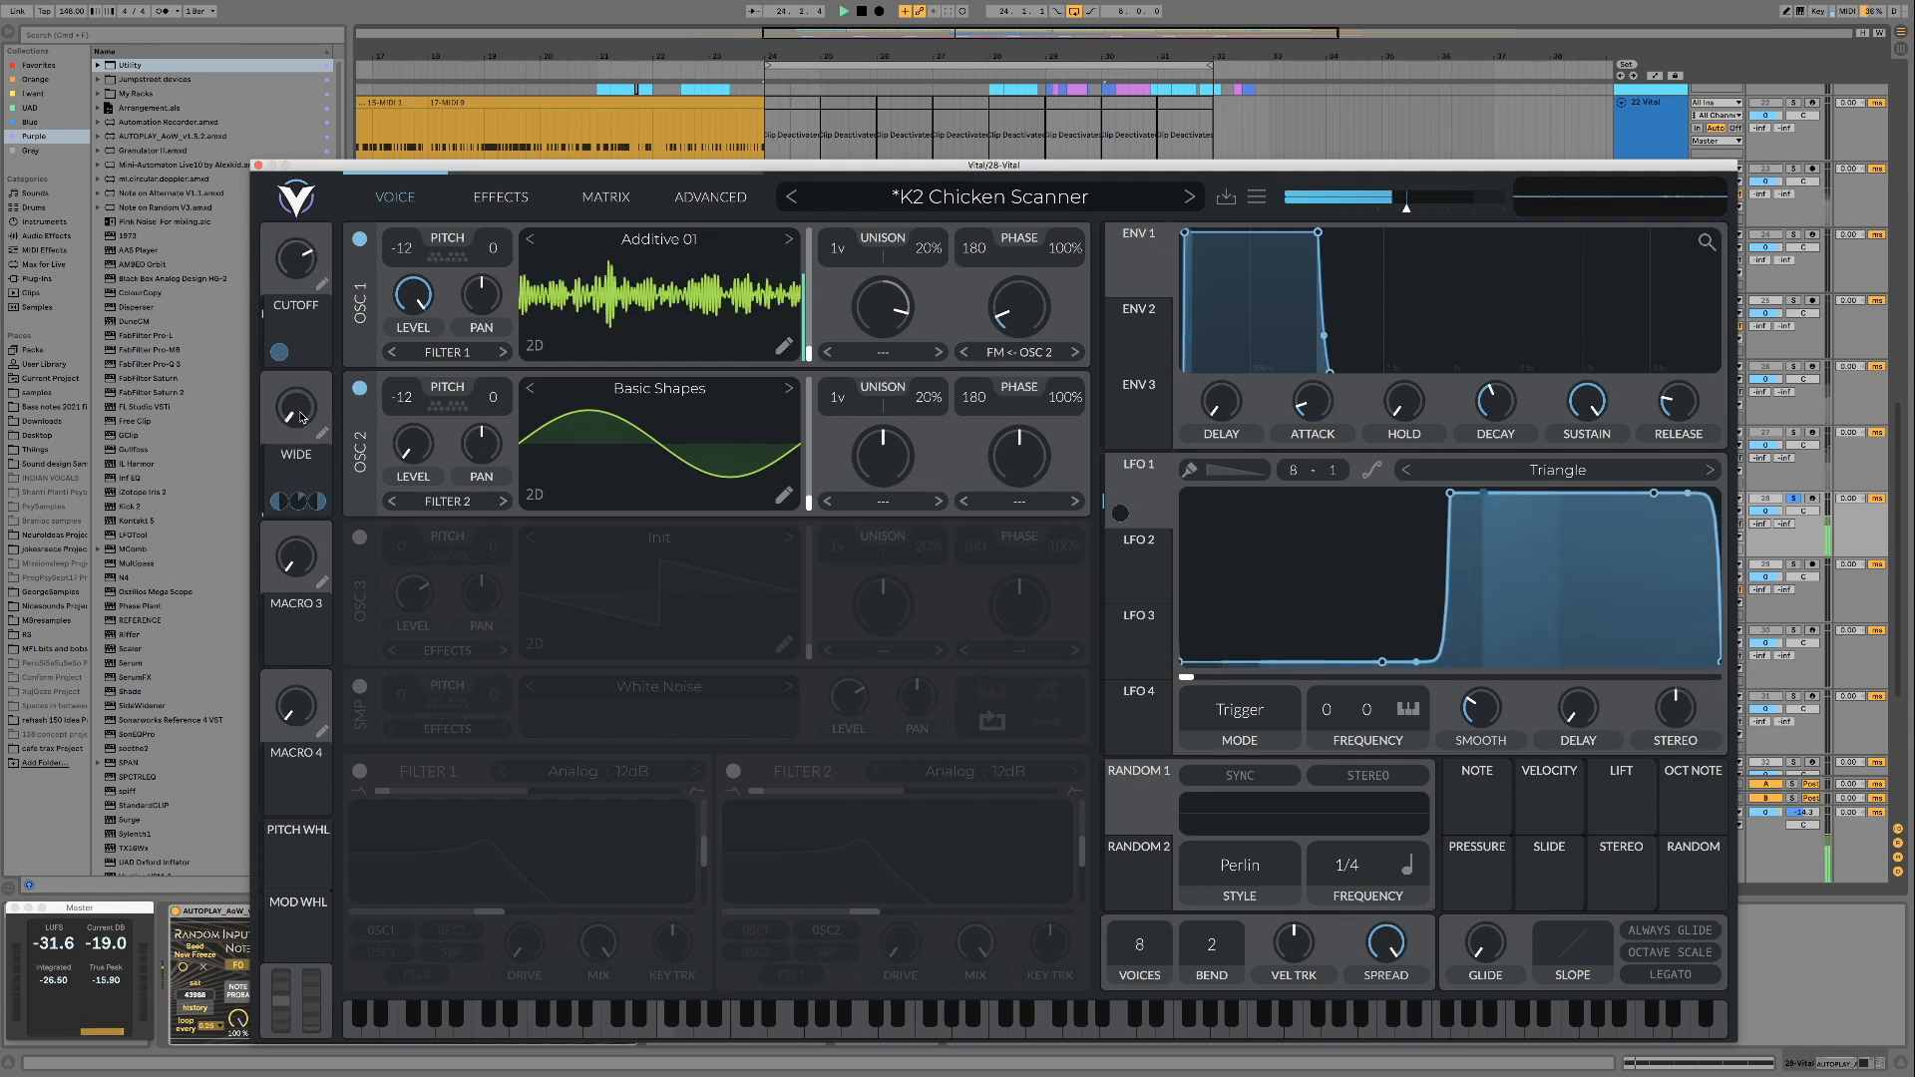
pyautogui.moveTo(305, 410); pyautogui.dragTo(301, 337)
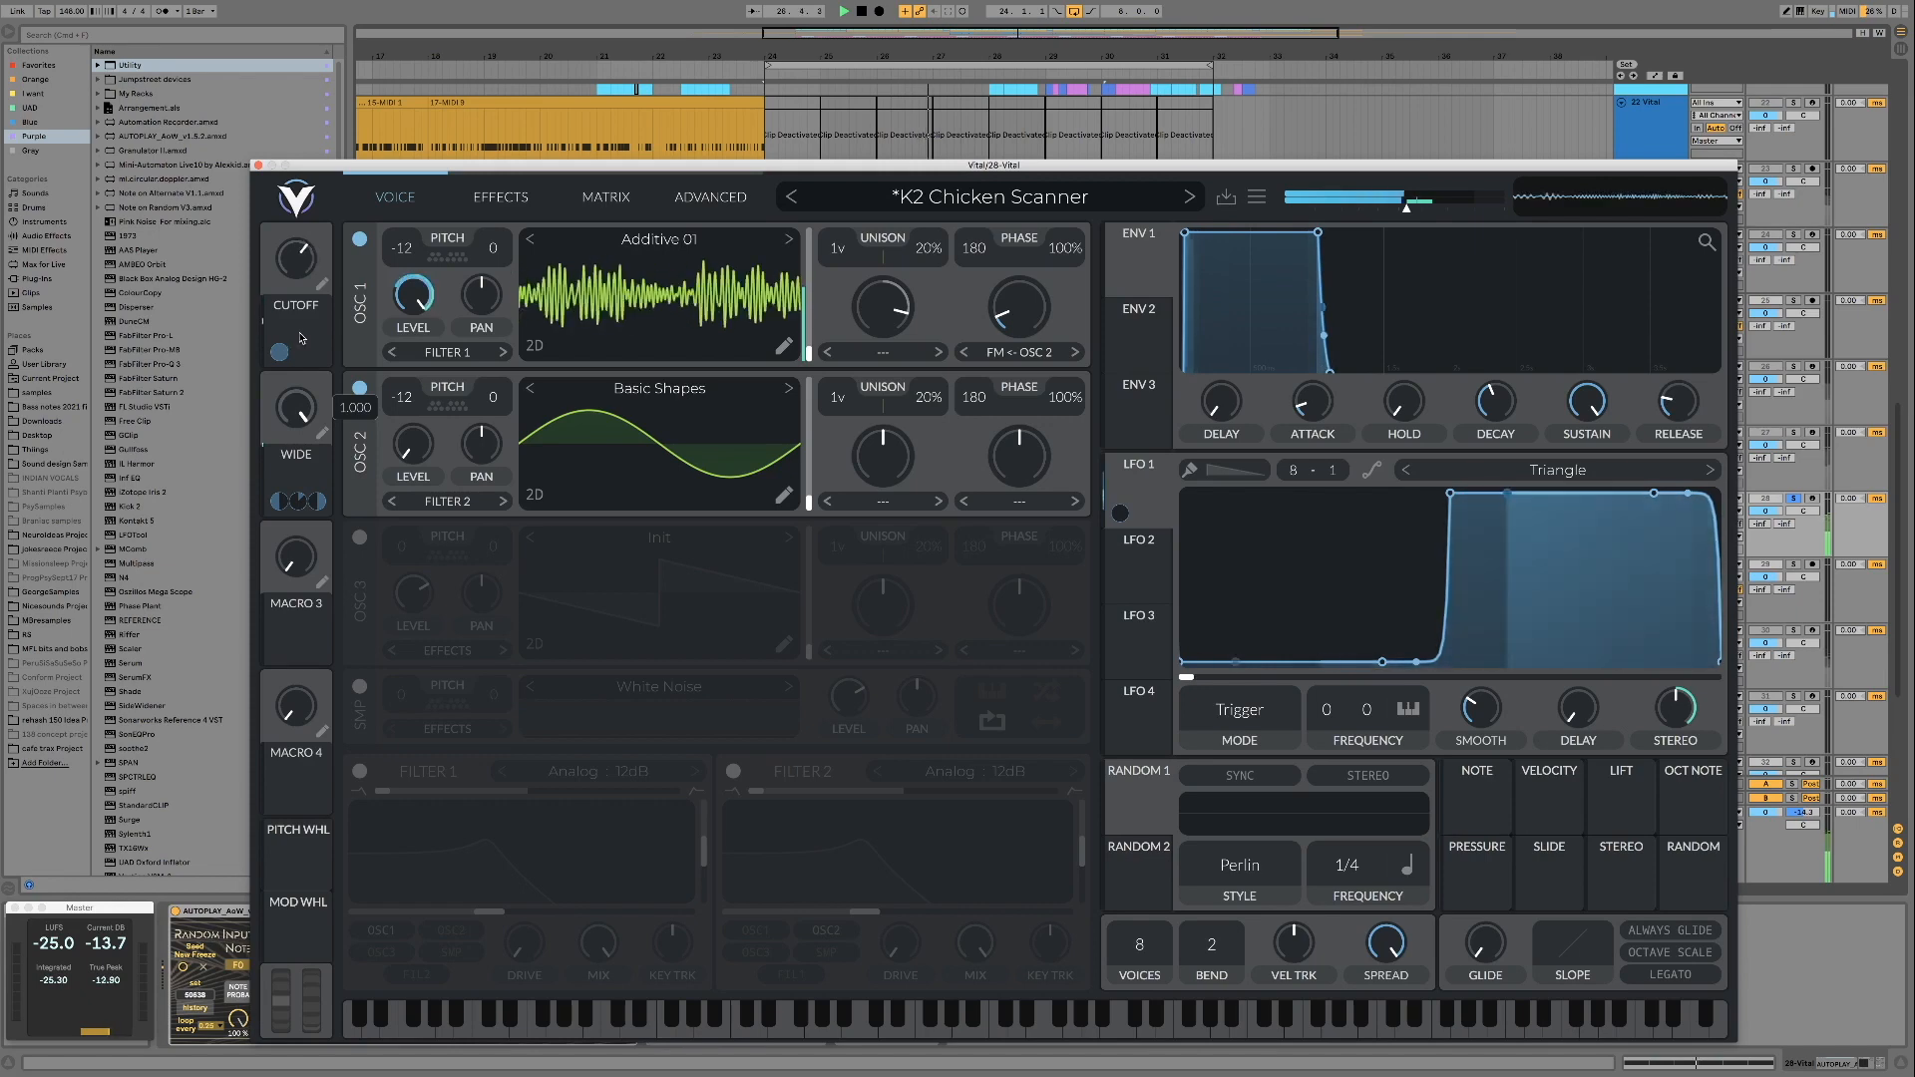
pyautogui.press('space')
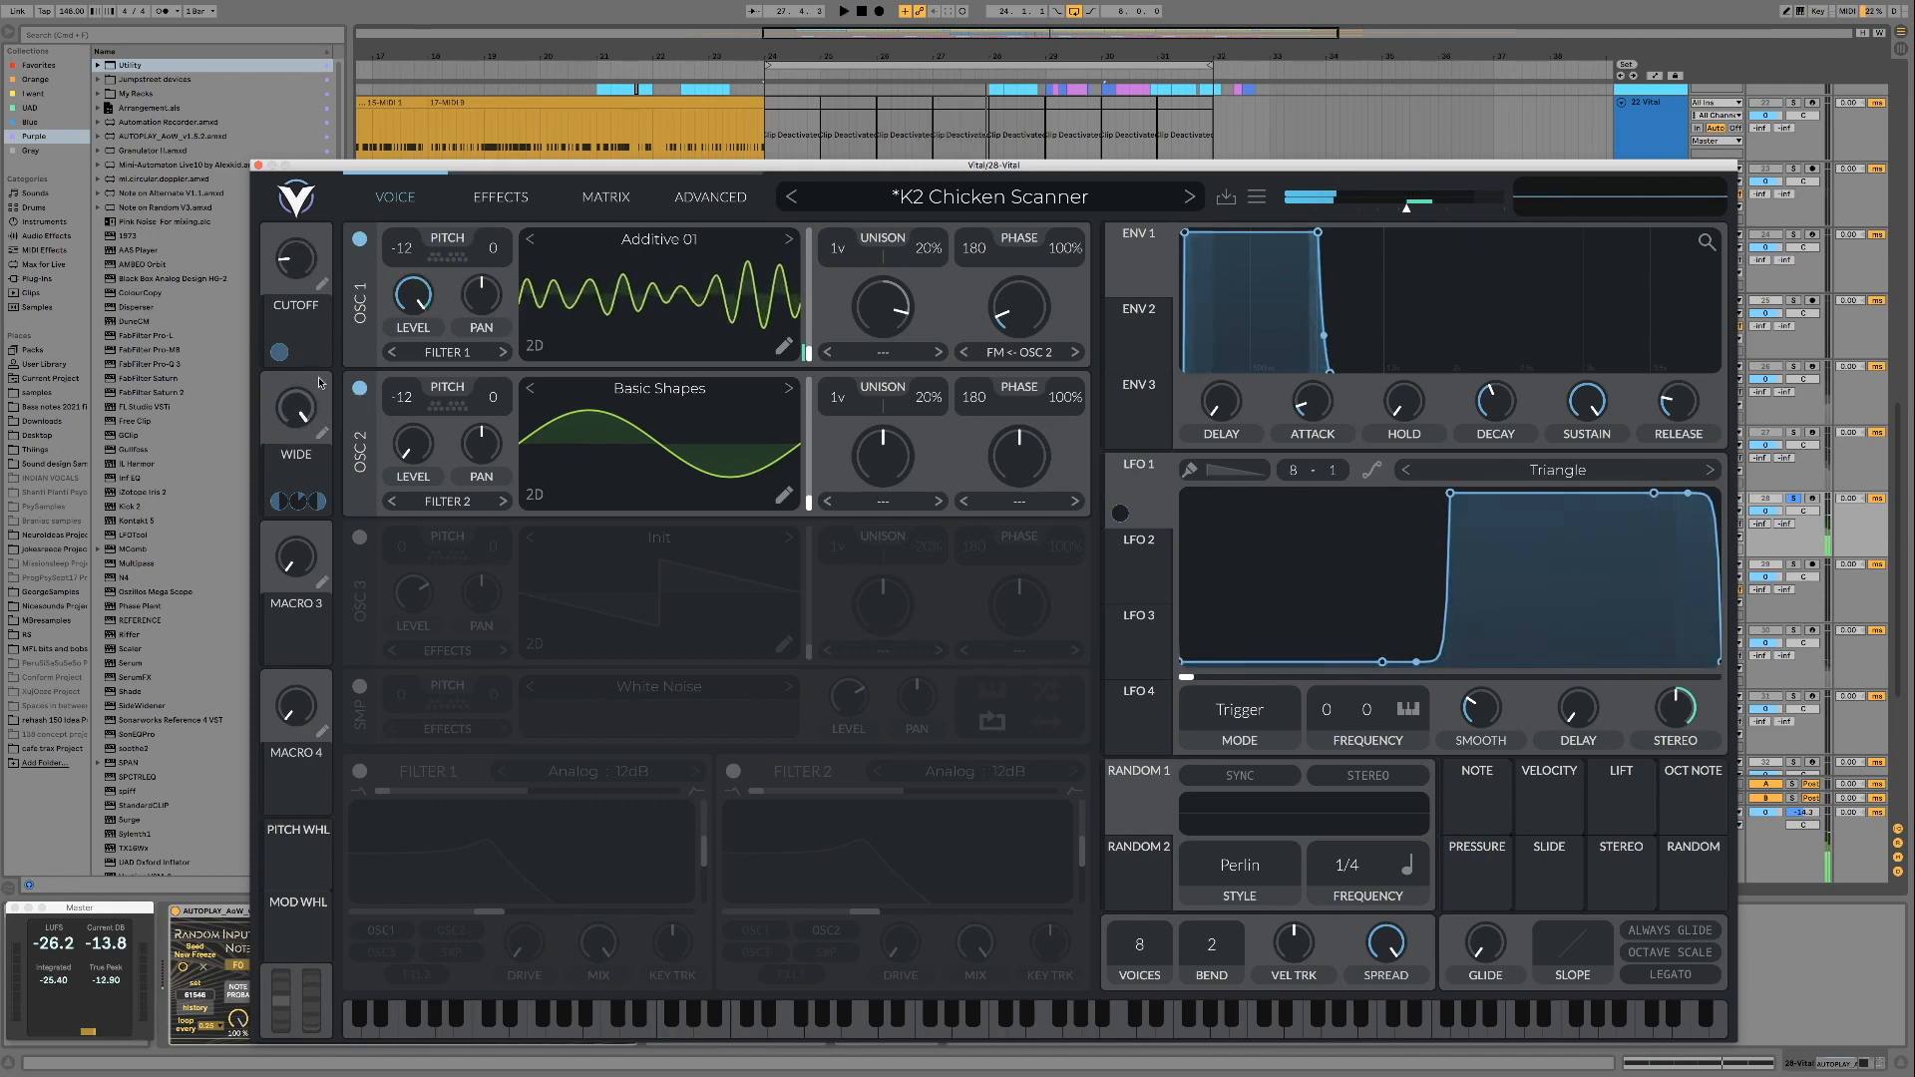
# - Reset the duplicated track's synth to an initialized preset
pyautogui.moveTo(933, 166); pyautogui.dragTo(918, 128)
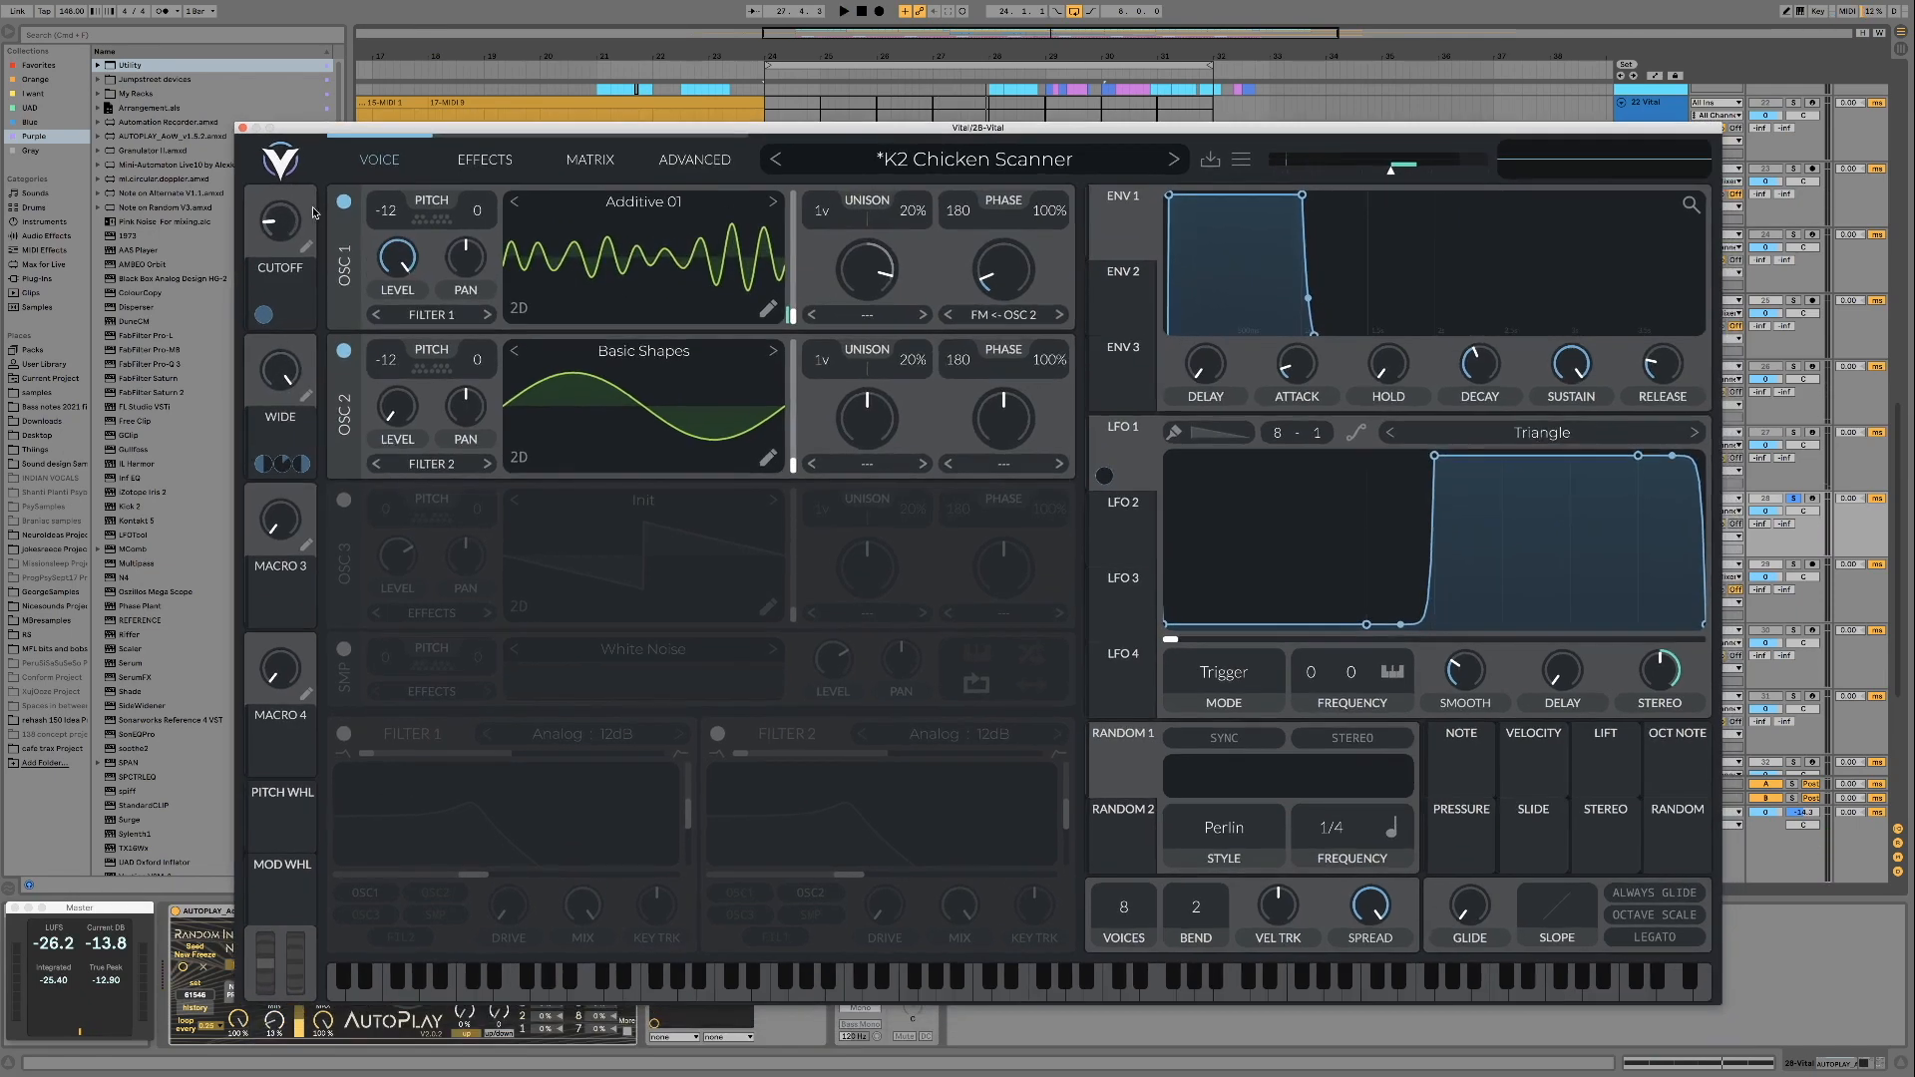
pyautogui.click(1240, 160)
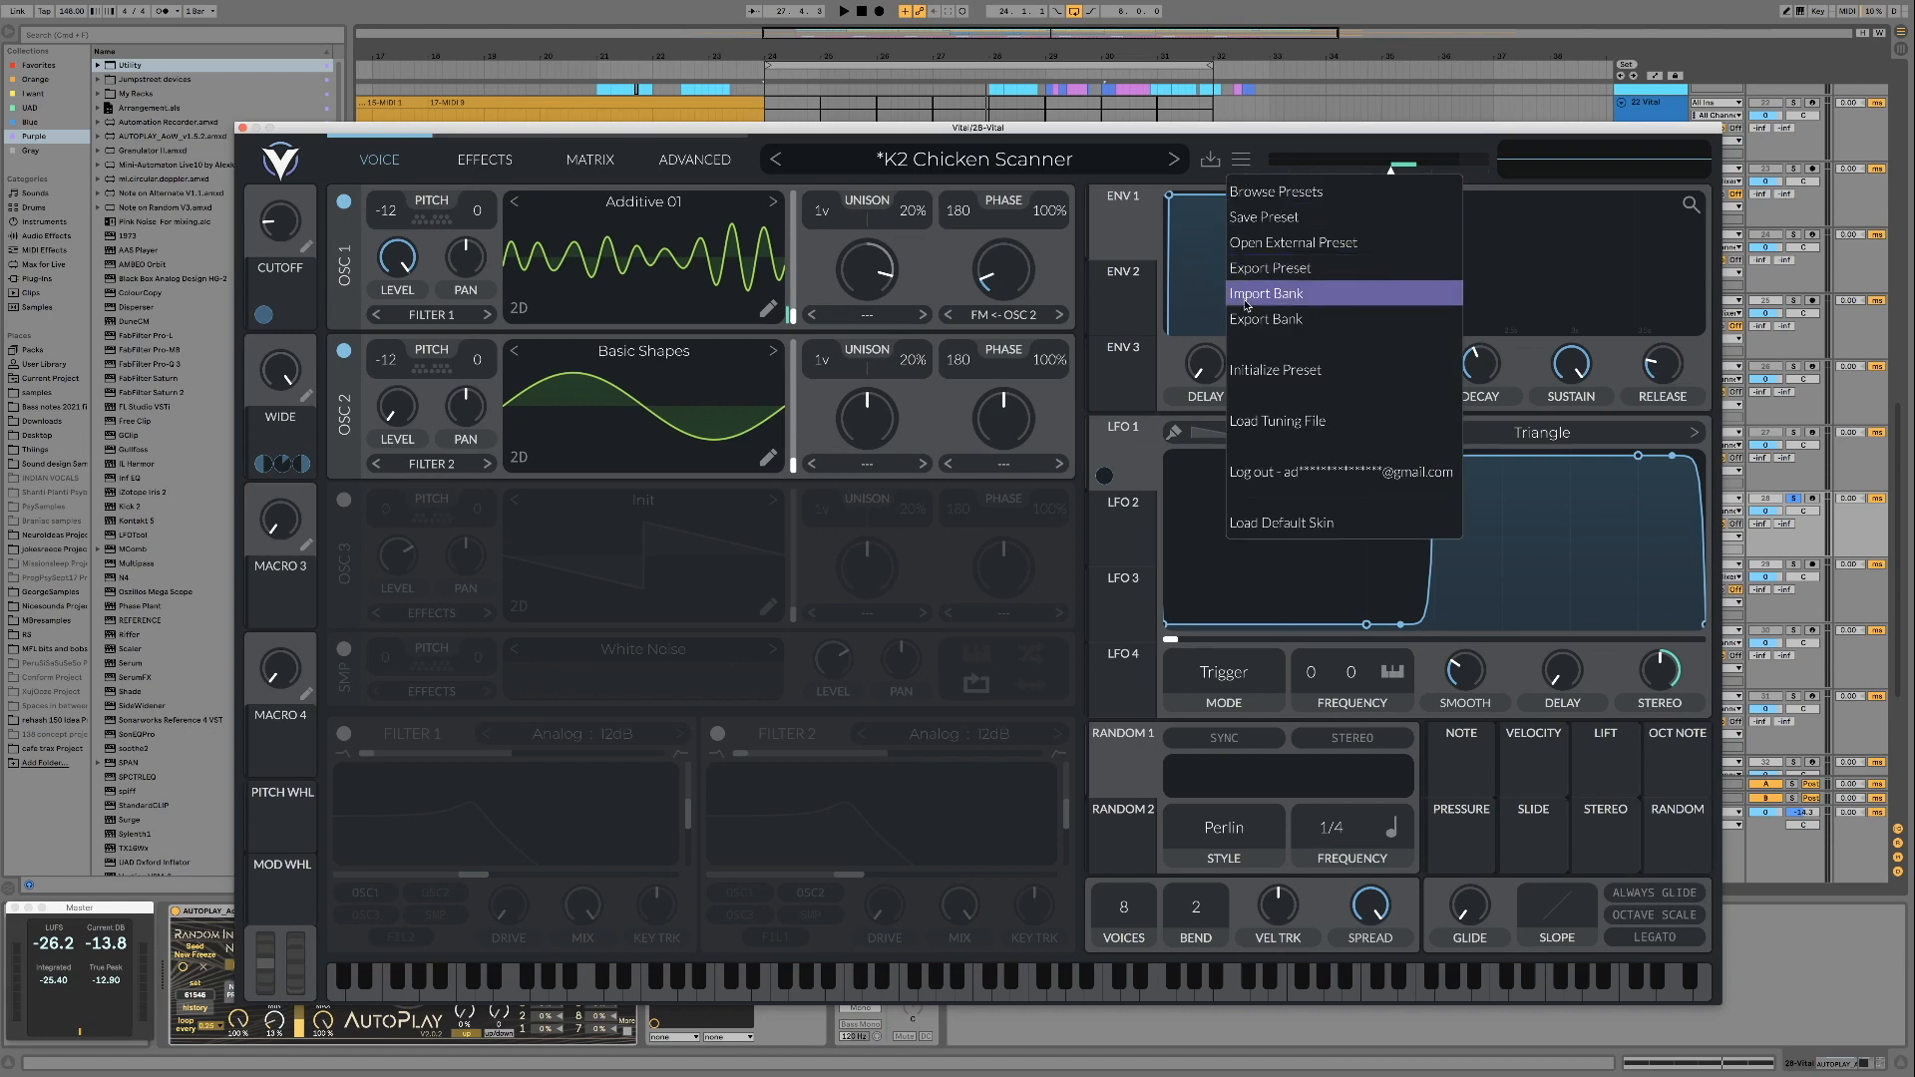
pyautogui.click(1268, 370)
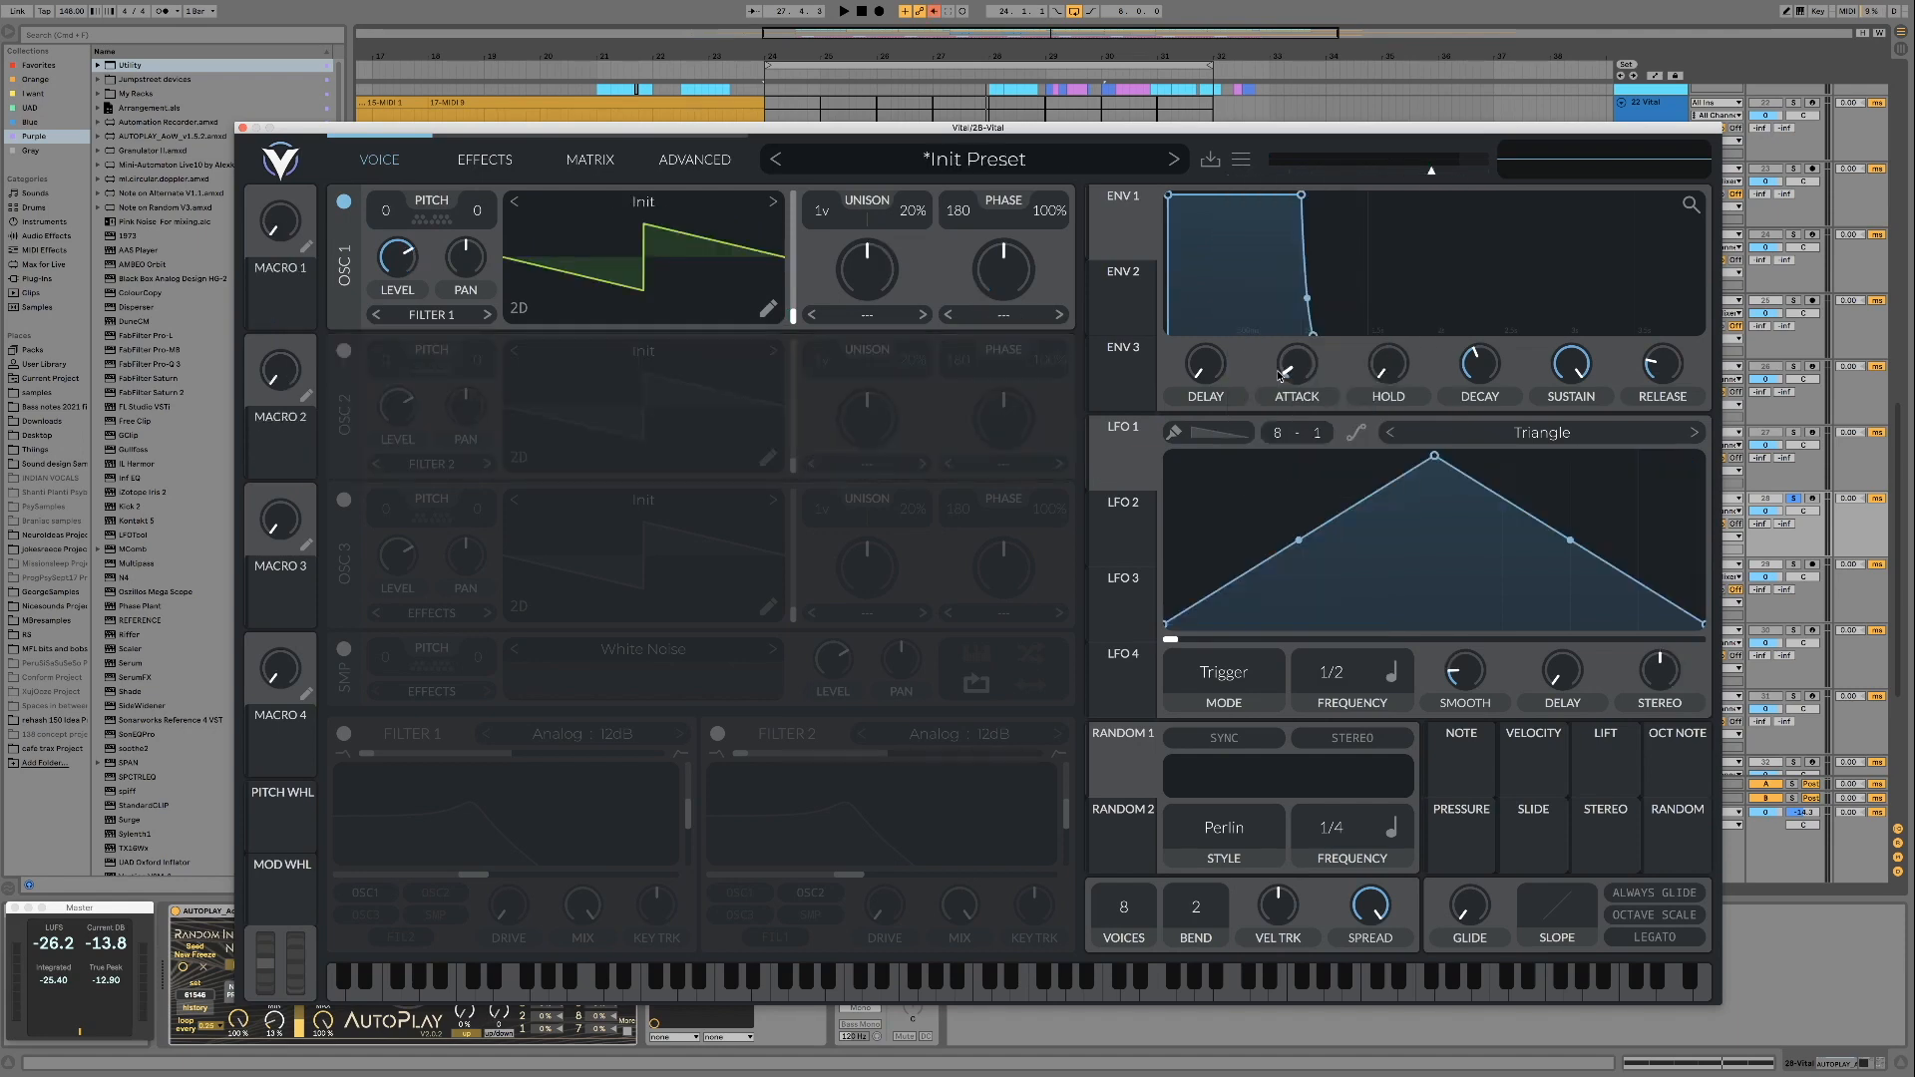
# - Load the Additive 01 wavetable from the PsyTables Vol folder into oscillator 1
pyautogui.click(670, 212)
pyautogui.scroll(-4, 983, 477)
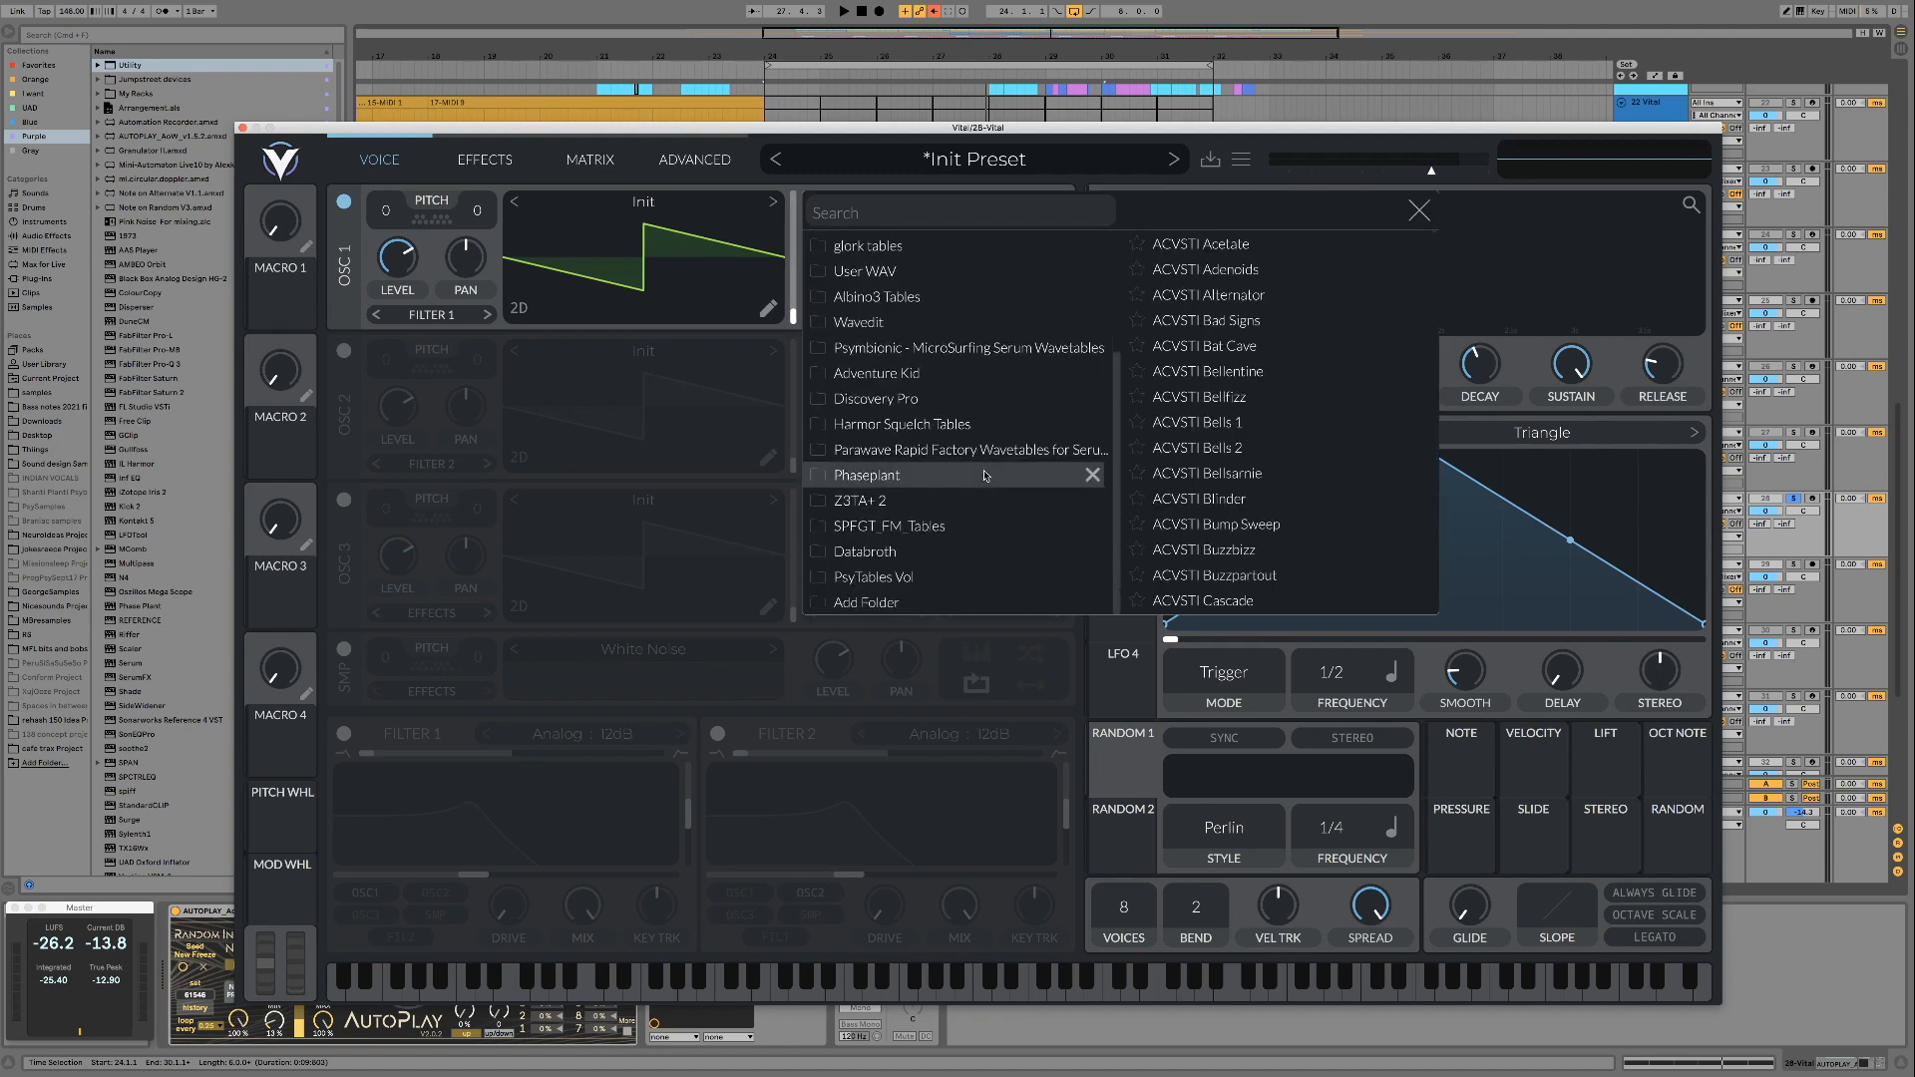
pyautogui.click(876, 579)
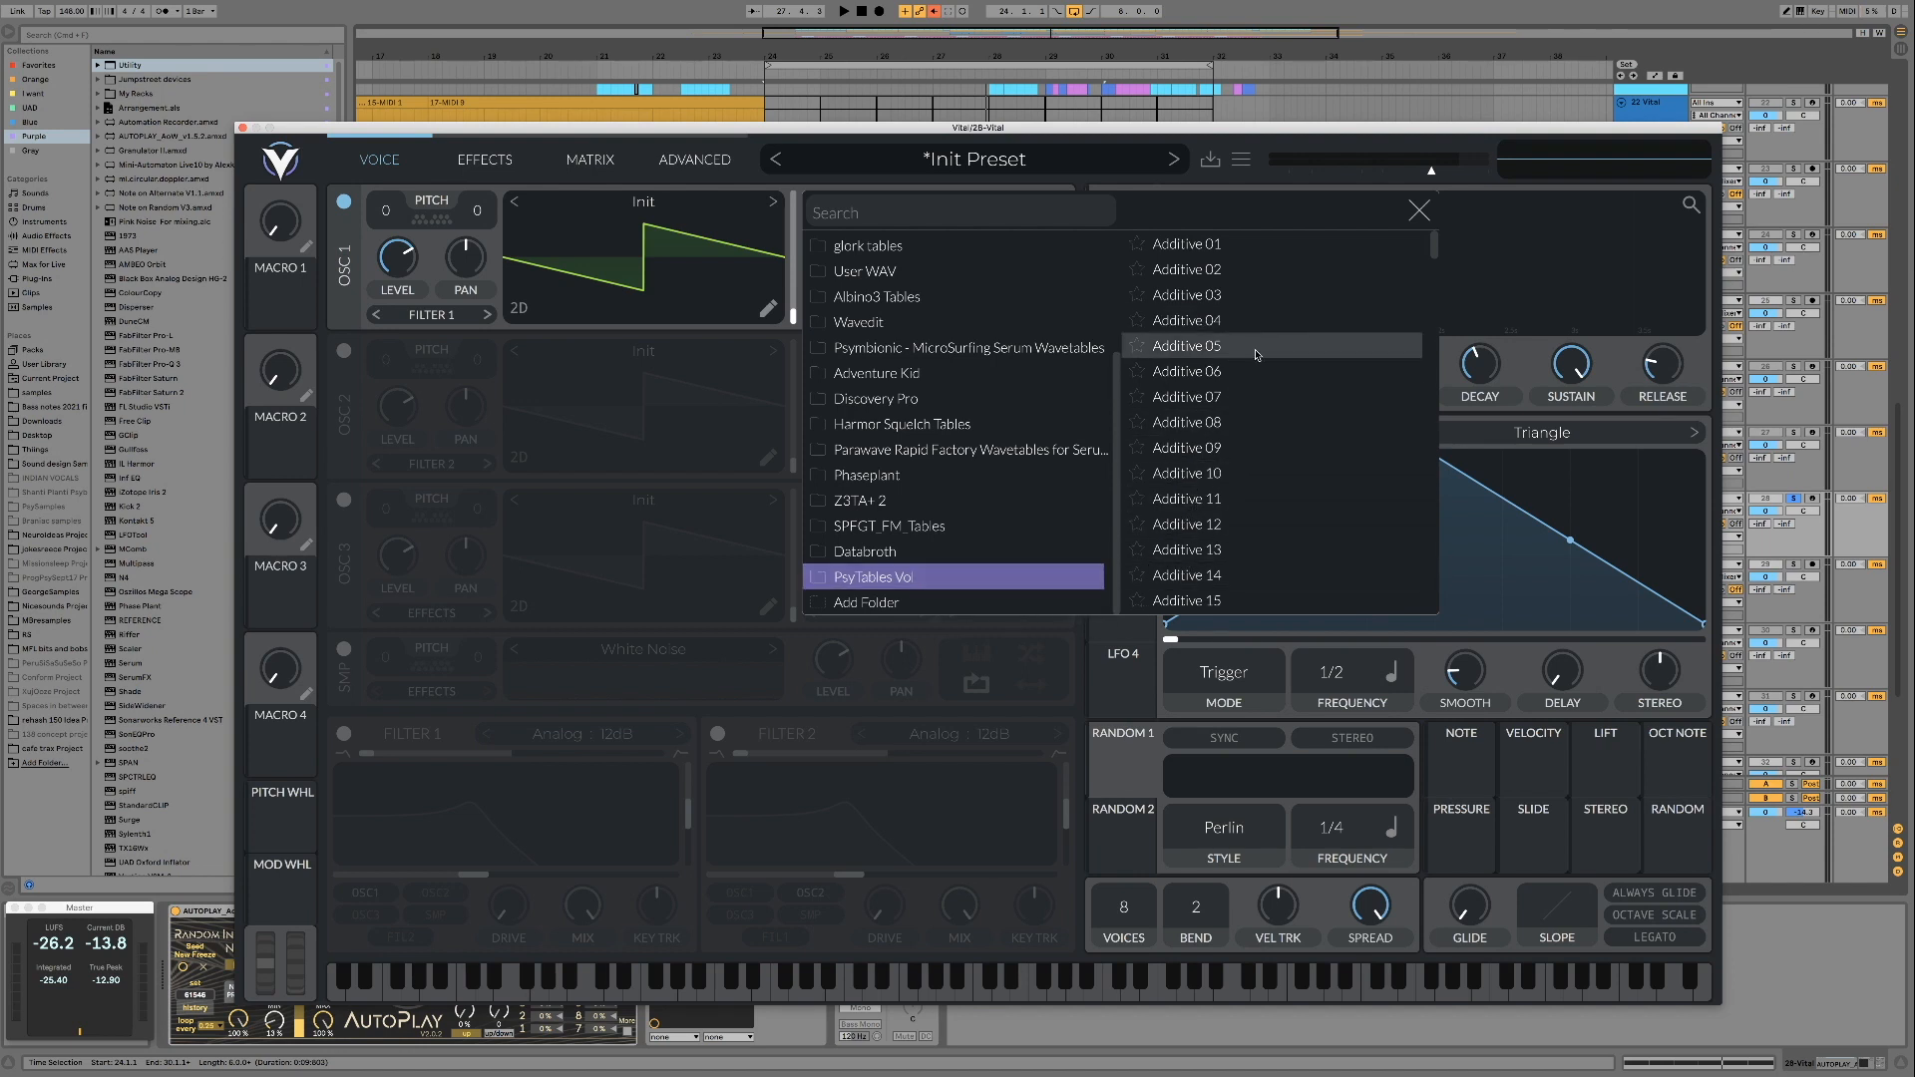
pyautogui.scroll(-3, 1233, 398)
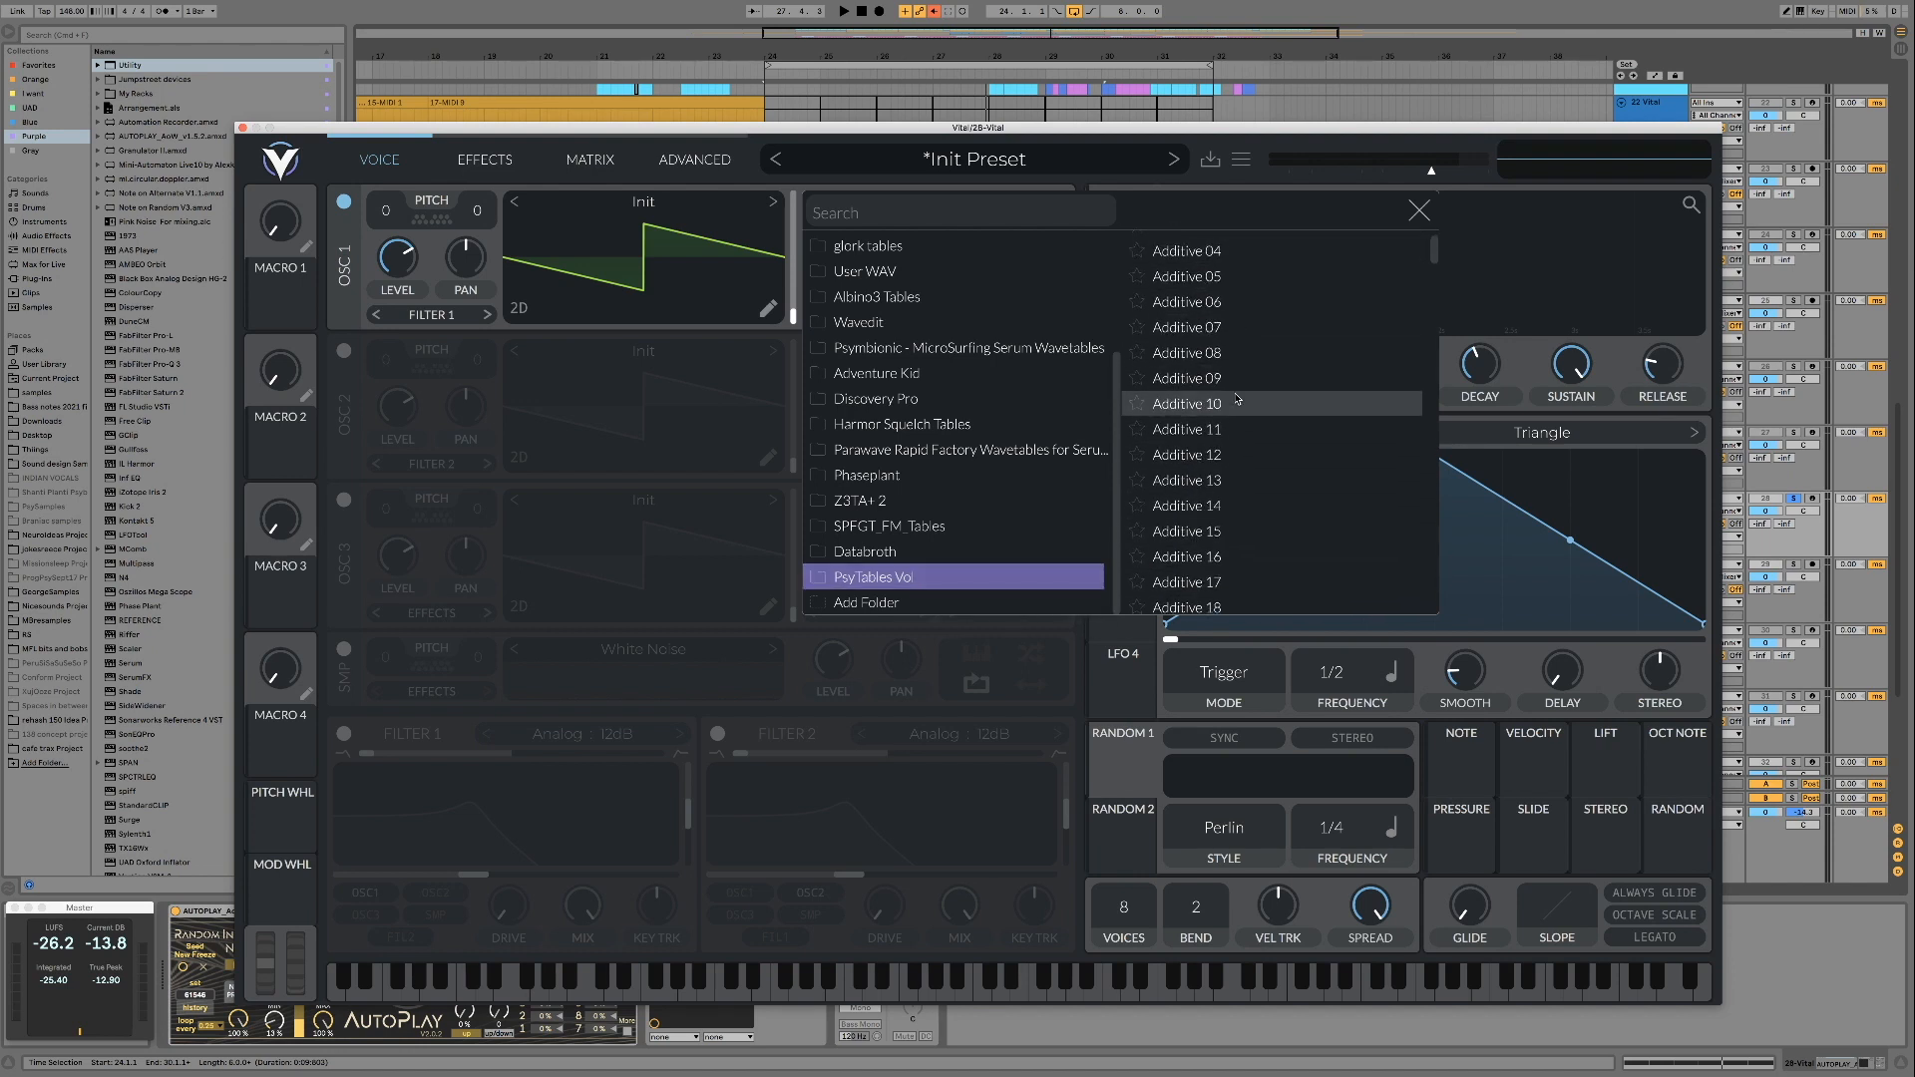
pyautogui.scroll(3, 1233, 384)
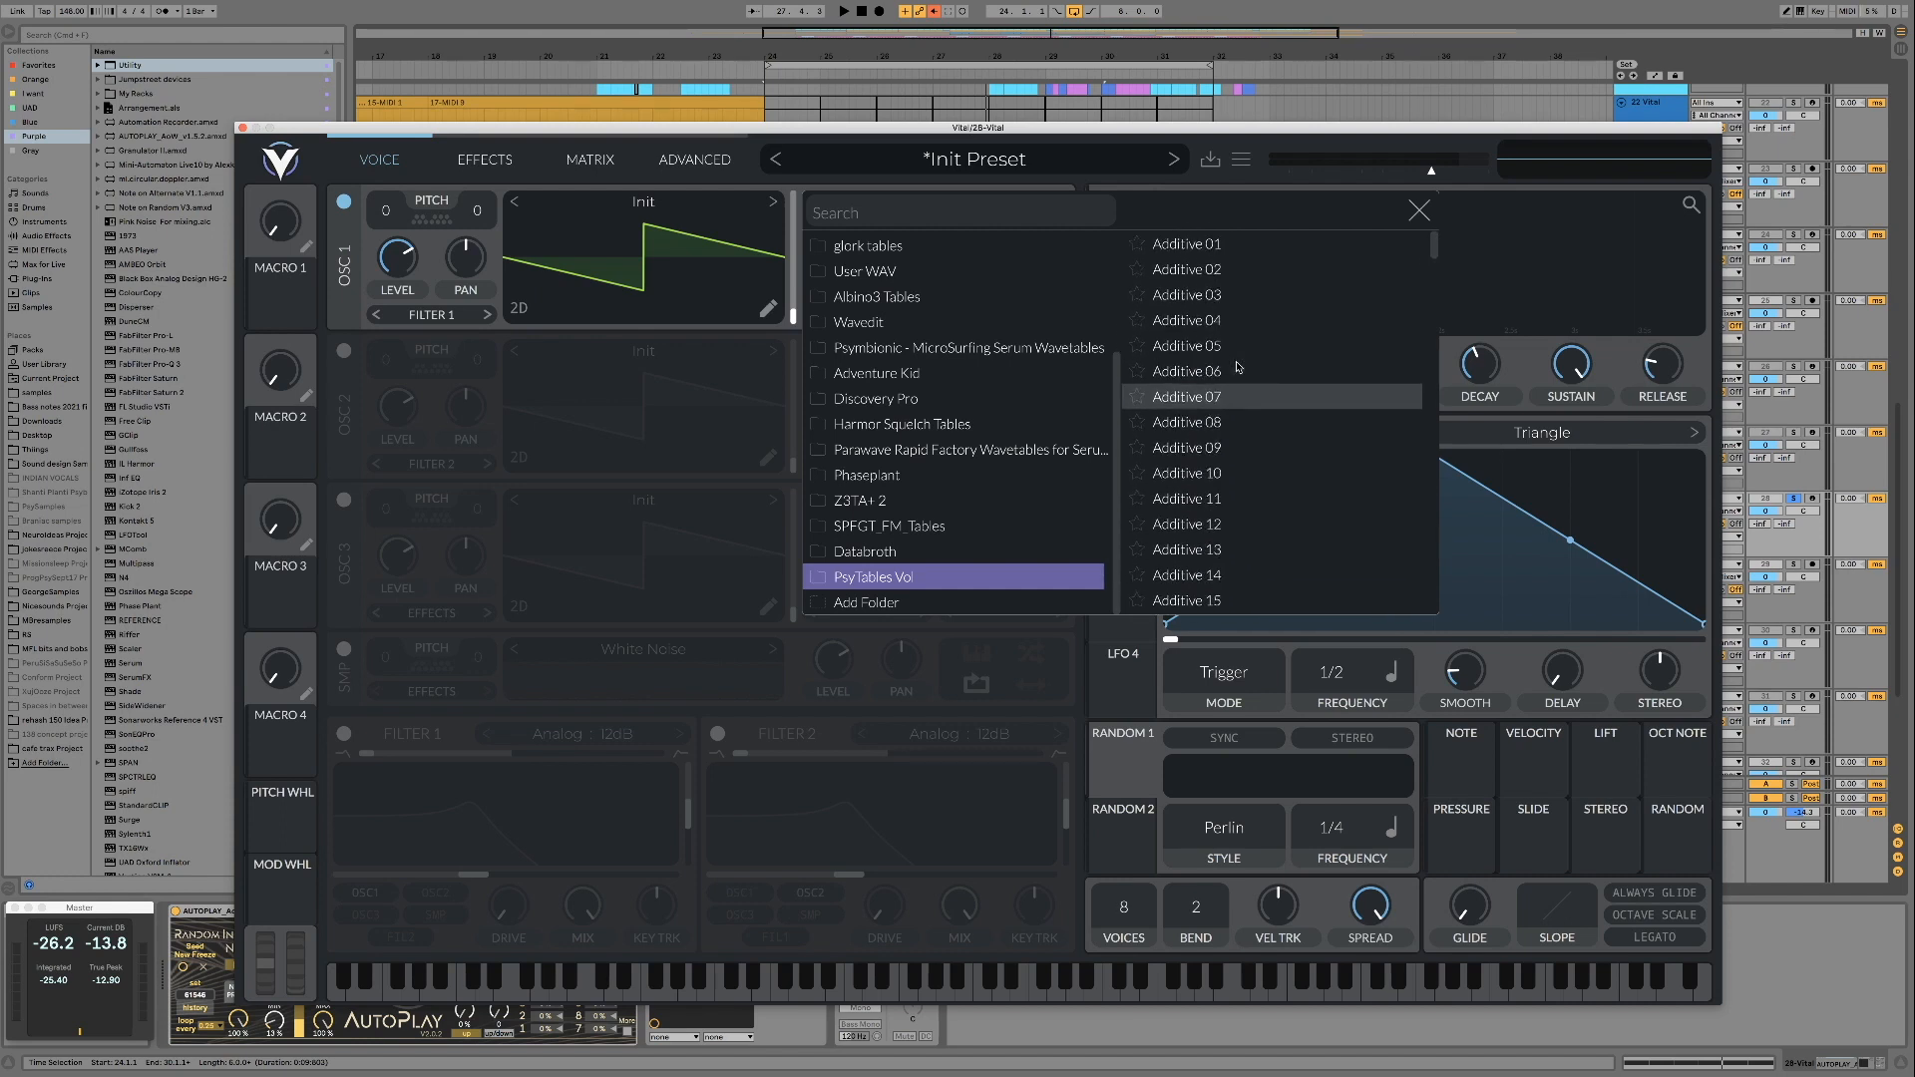
pyautogui.doubleClick(1221, 246)
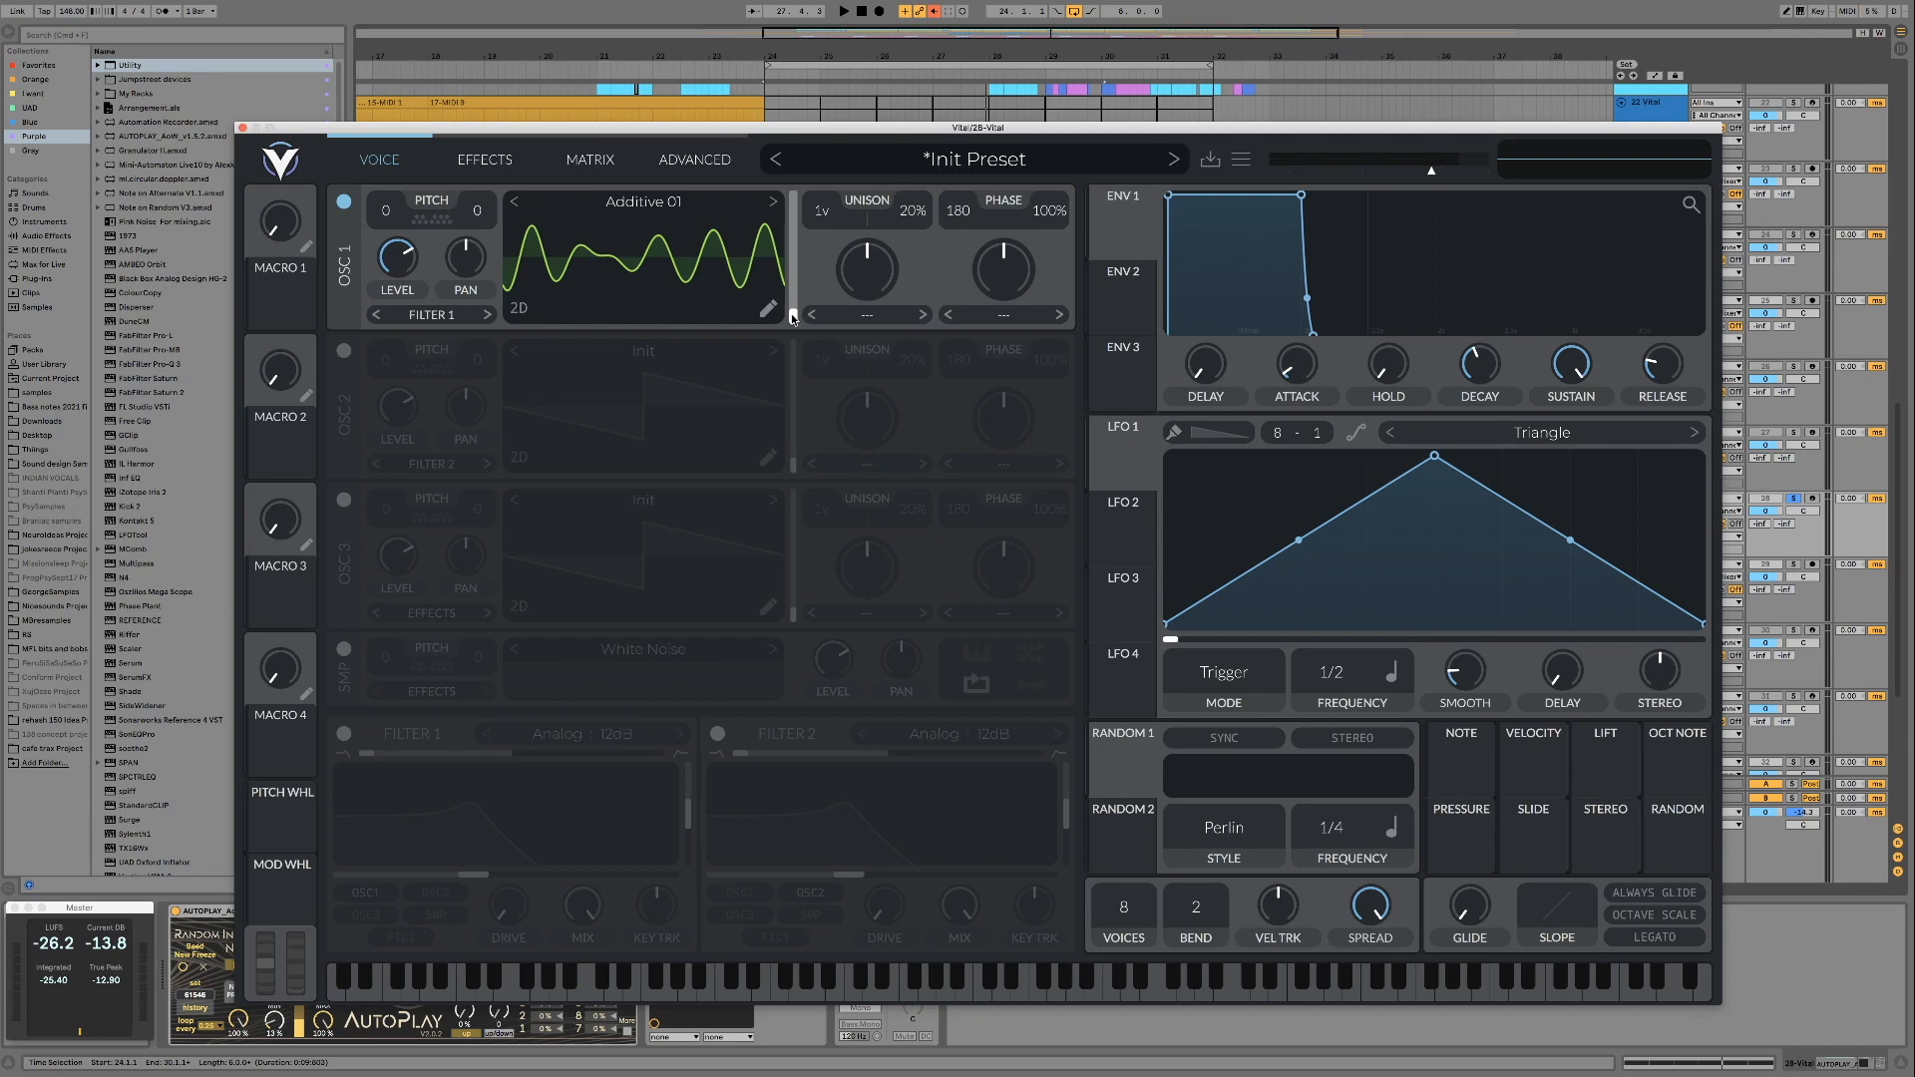
# - Set oscillator 1's wavetable frame to about 6.66 and slightly raise envelope 1's attack while auditioning the loop
pyautogui.press('space')
pyautogui.moveTo(793, 318)
pyautogui.mouseDown()
pyautogui.moveTo(797, 188)
pyautogui.moveTo(793, 315)
pyautogui.mouseUp()
pyautogui.moveTo(1297, 367); pyautogui.dragTo(1297, 357)
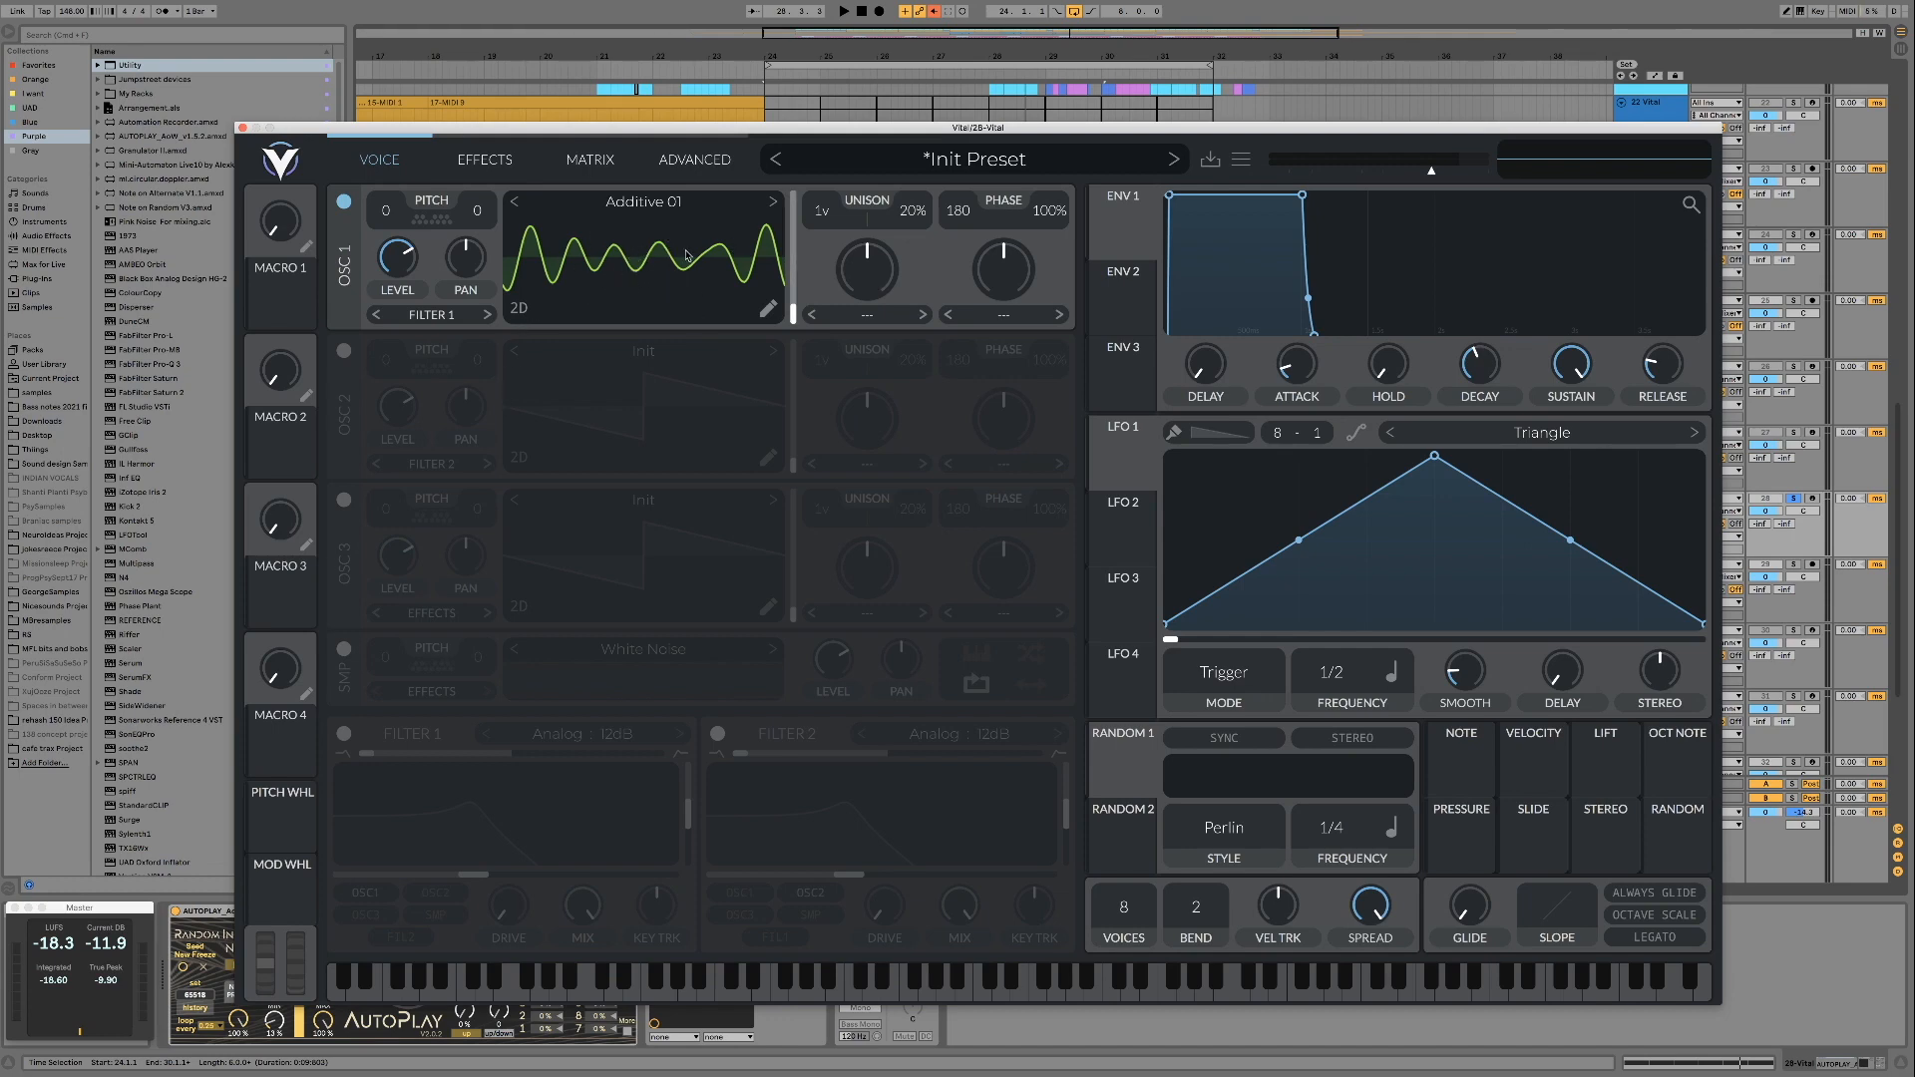
pyautogui.moveTo(794, 316)
pyautogui.mouseDown()
pyautogui.moveTo(789, 213)
pyautogui.moveTo(782, 316)
pyautogui.mouseUp()
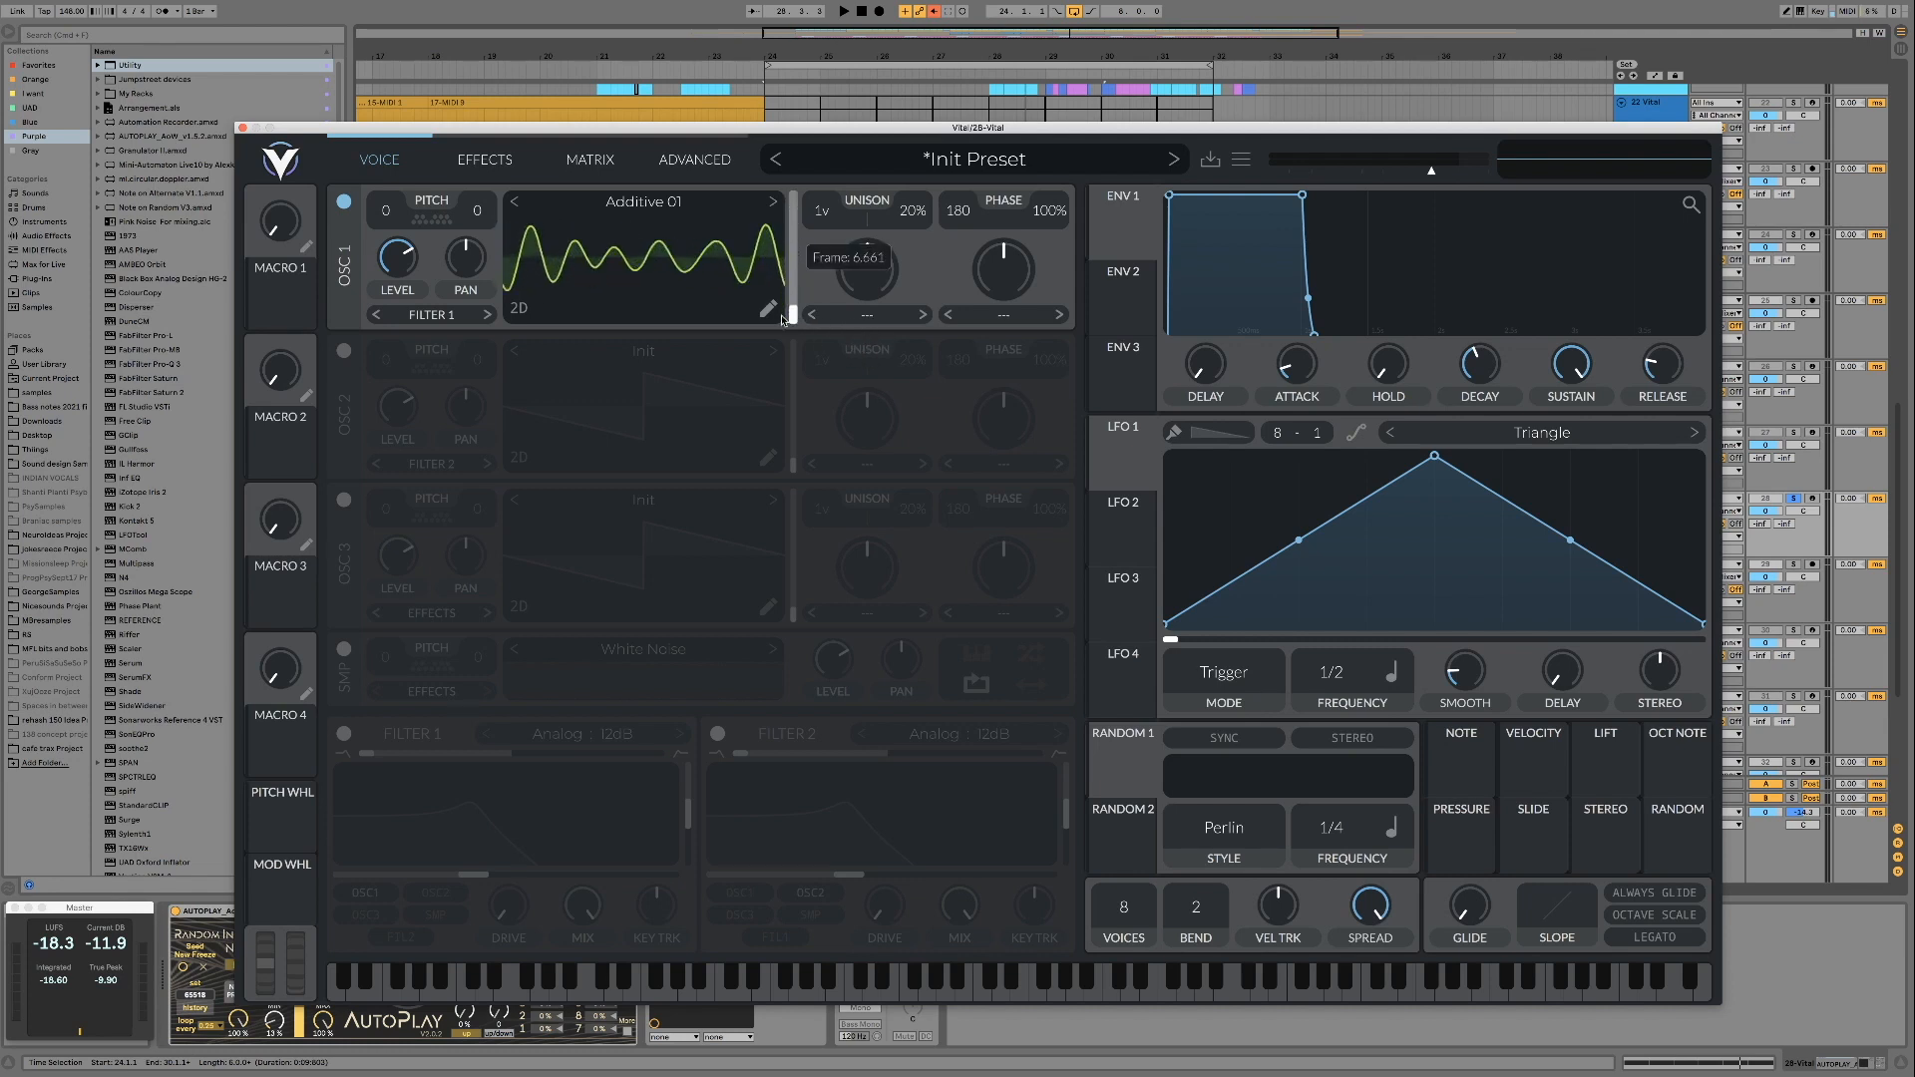
# - Enable oscillator 2, set oscillator 1's phase distortion to FM <- OSC 2, and turn the FM amount down low
pyautogui.click(343, 350)
pyautogui.click(996, 315)
pyautogui.click(1017, 546)
pyautogui.moveTo(998, 296); pyautogui.dragTo(997, 349)
# - Load the factory Basic Shapes wavetable into oscillator 2 and turn its level all the way down
pyautogui.click(632, 352)
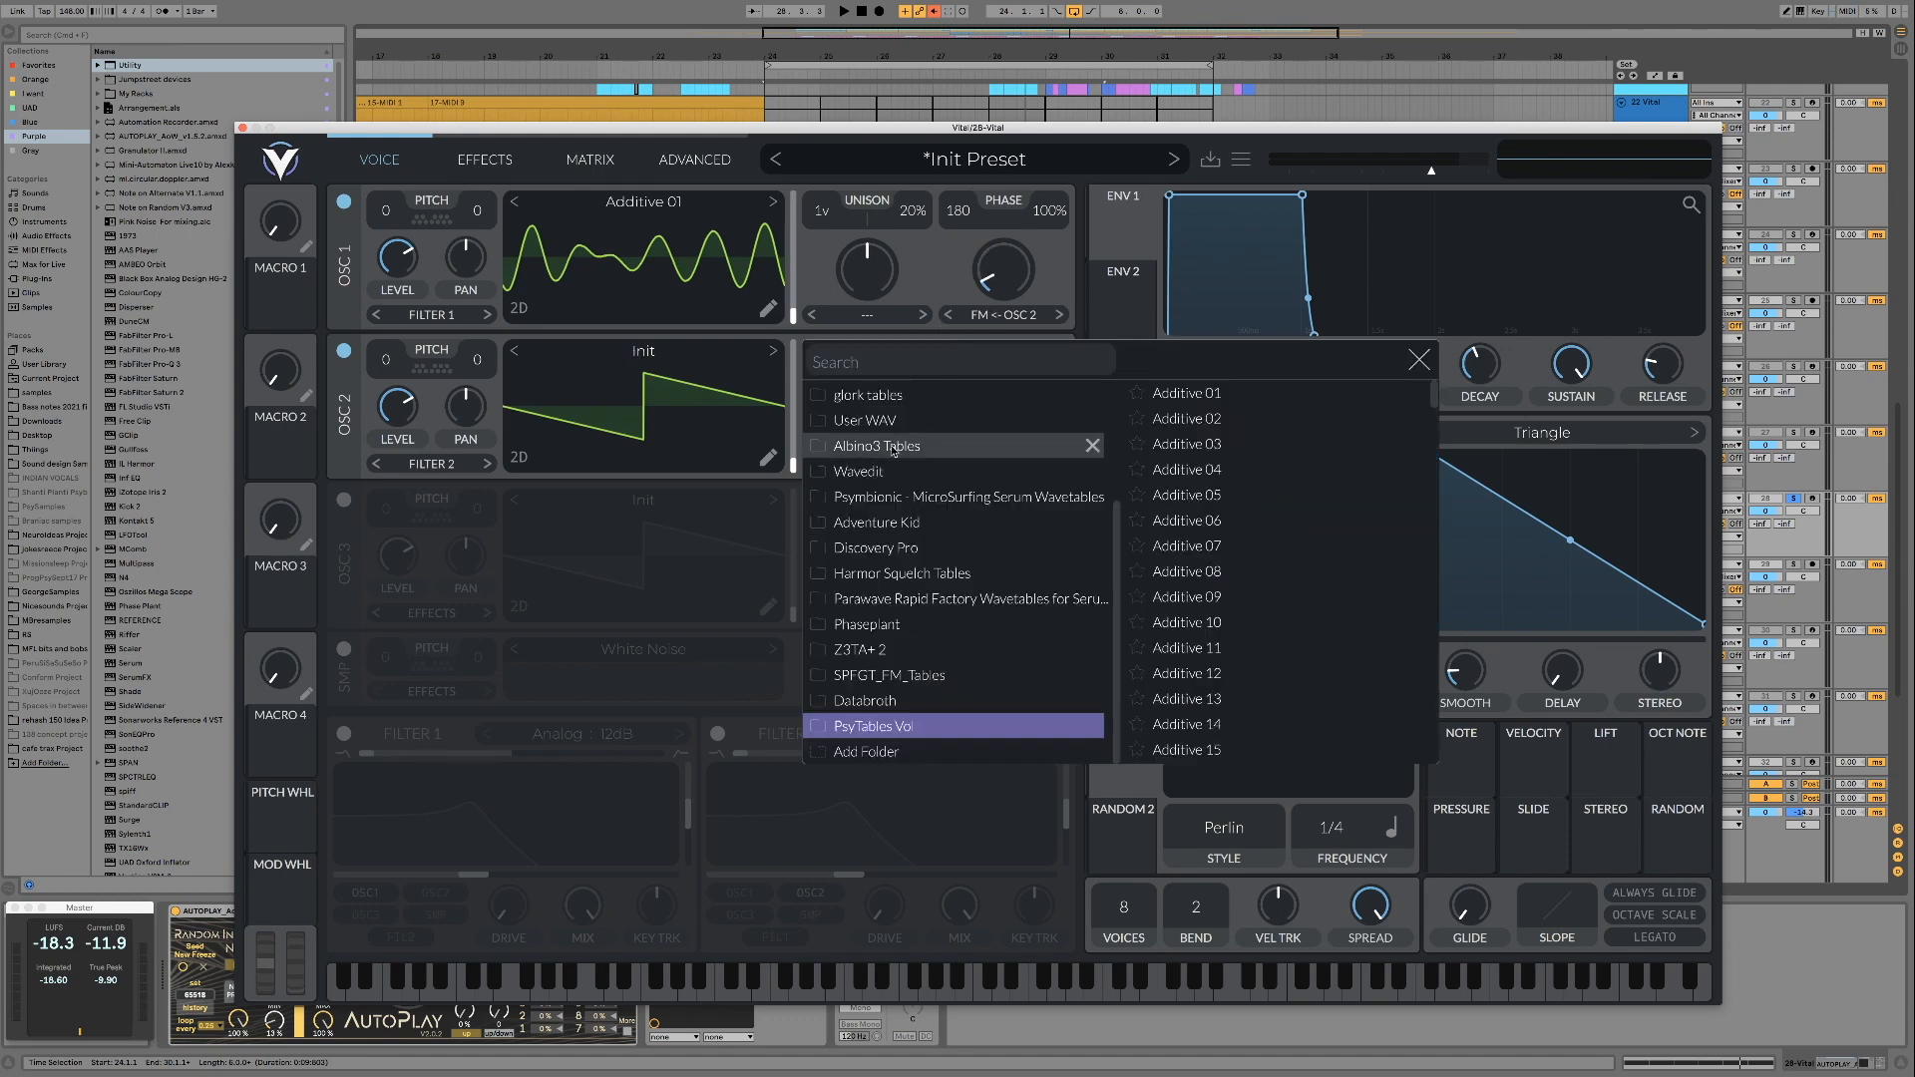
pyautogui.scroll(4, 908, 404)
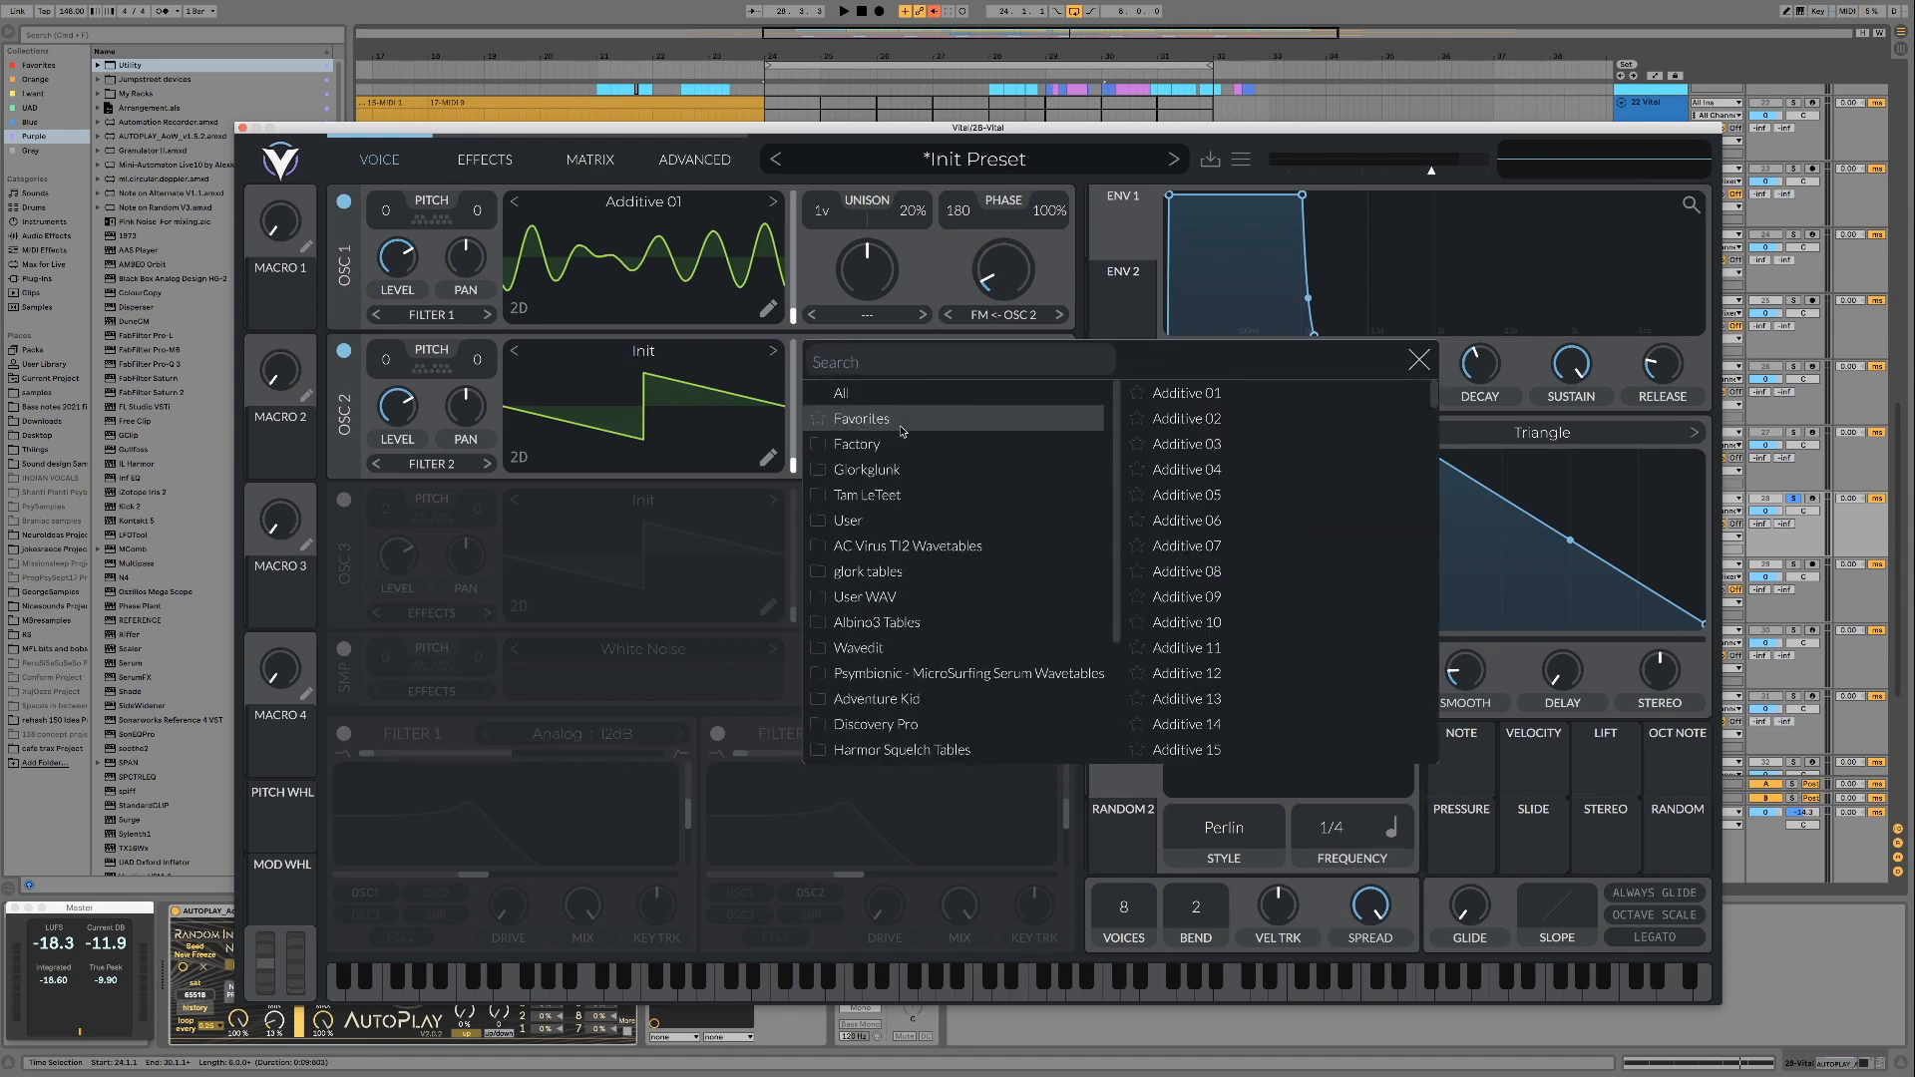
pyautogui.click(903, 444)
pyautogui.click(769, 449)
pyautogui.moveTo(397, 406); pyautogui.dragTo(410, 439)
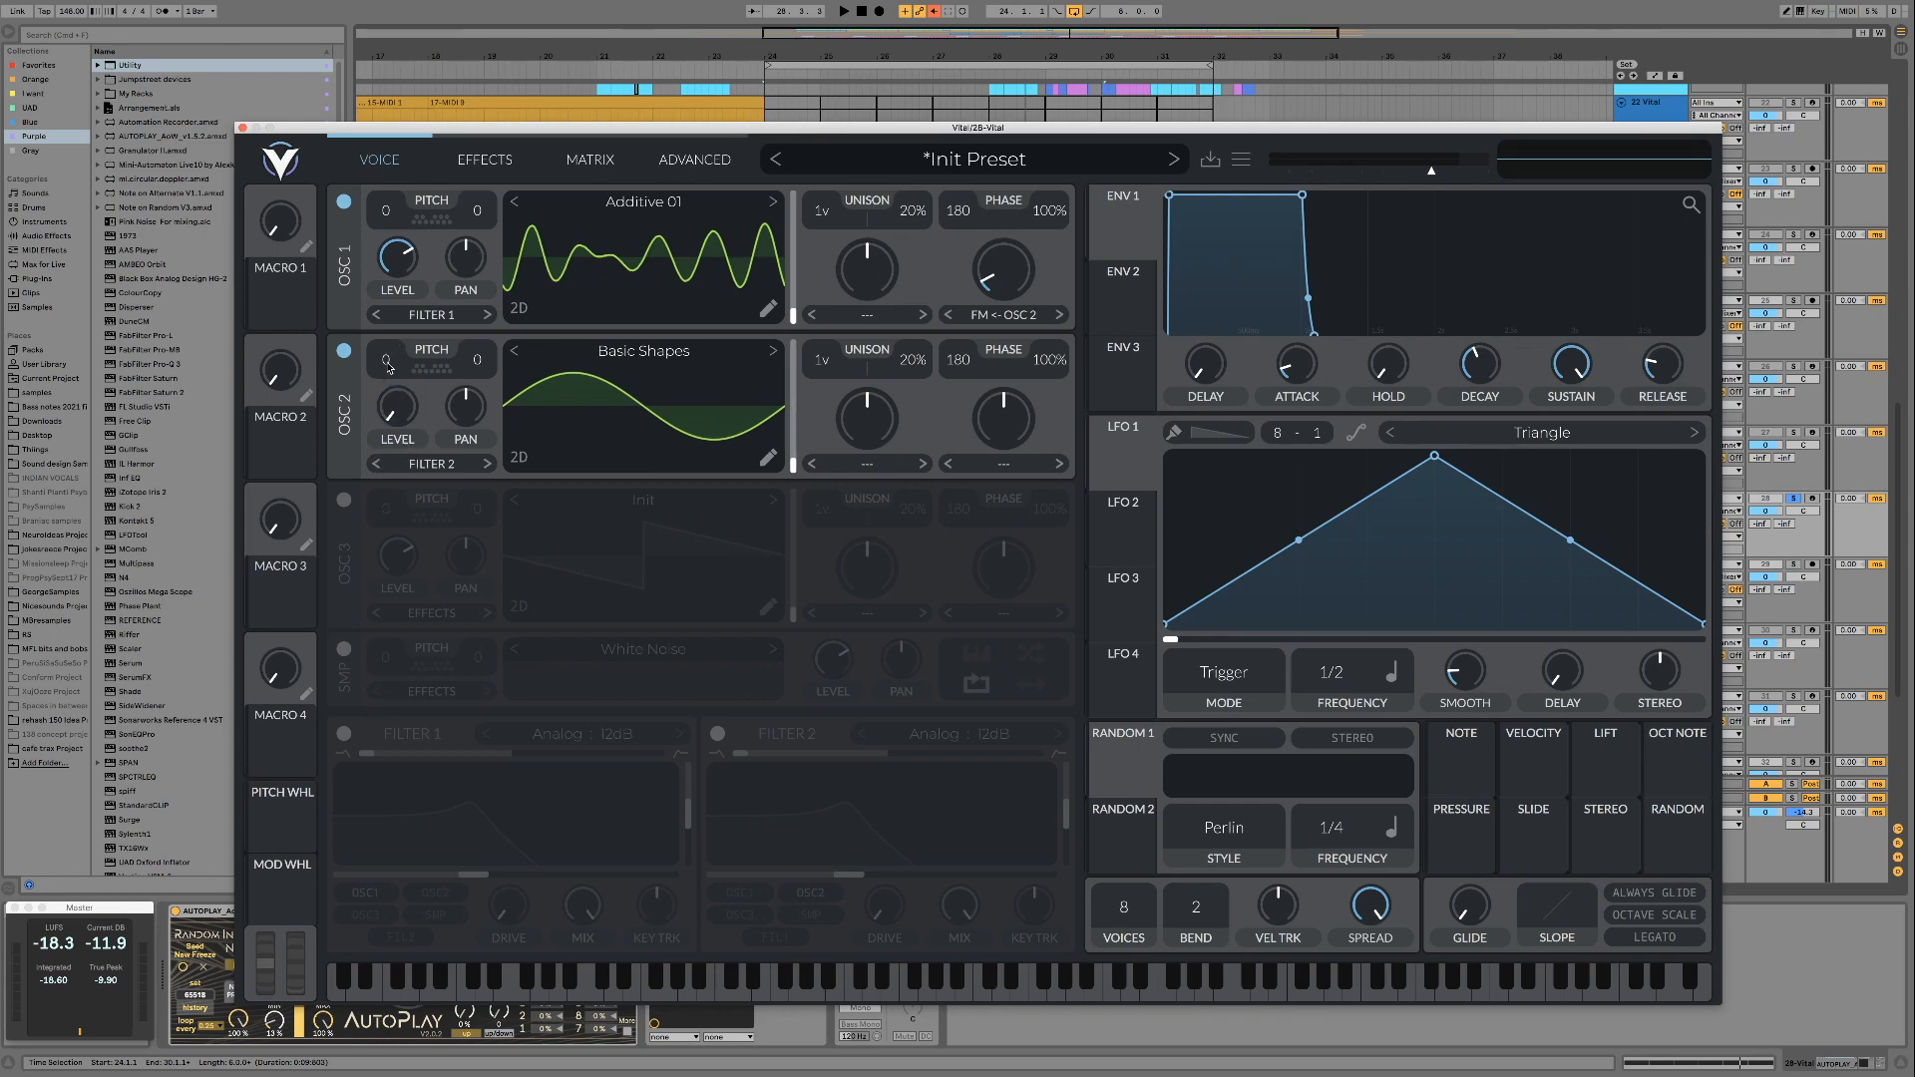
# - Try transposing oscillator 2 by -12 semitones during loop playback, and reset its transposition to 0
pyautogui.moveTo(388, 360); pyautogui.dragTo(390, 413)
pyautogui.press('space')
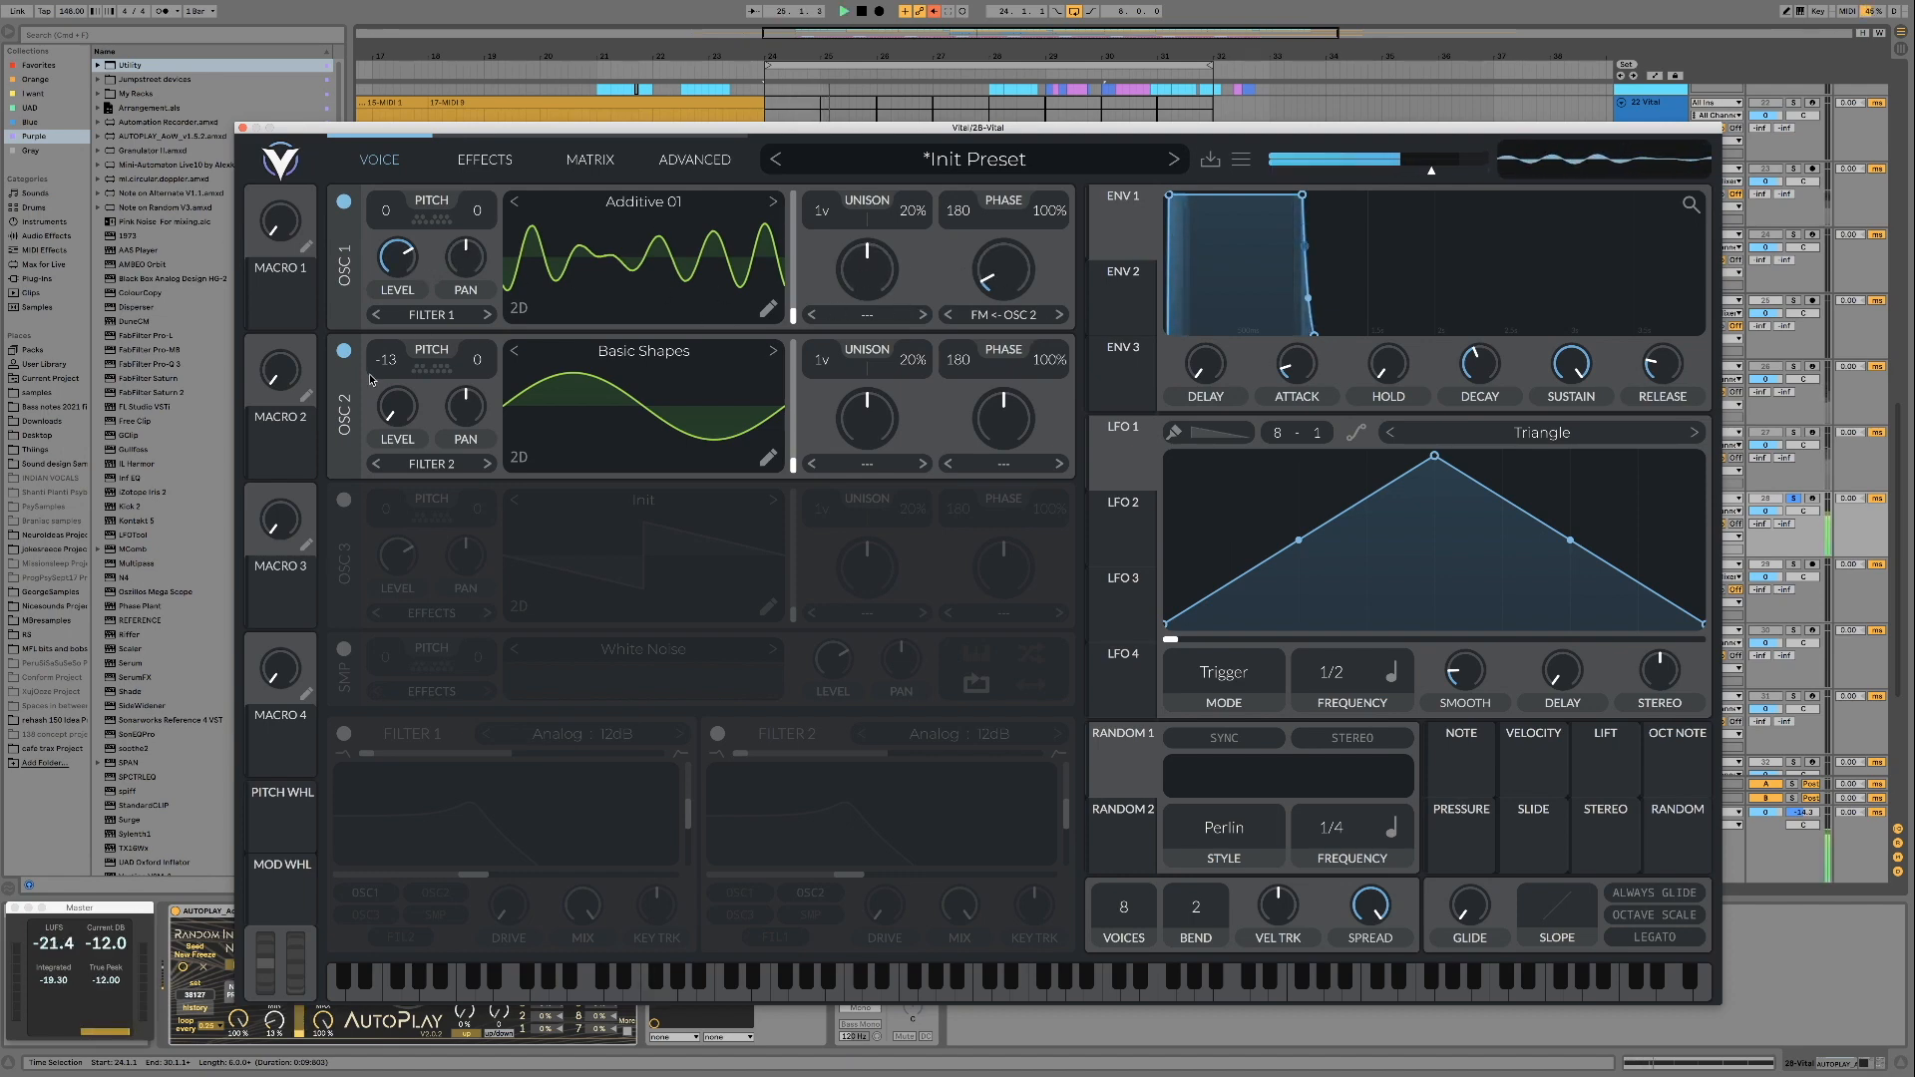
pyautogui.moveTo(396, 361); pyautogui.dragTo(396, 357)
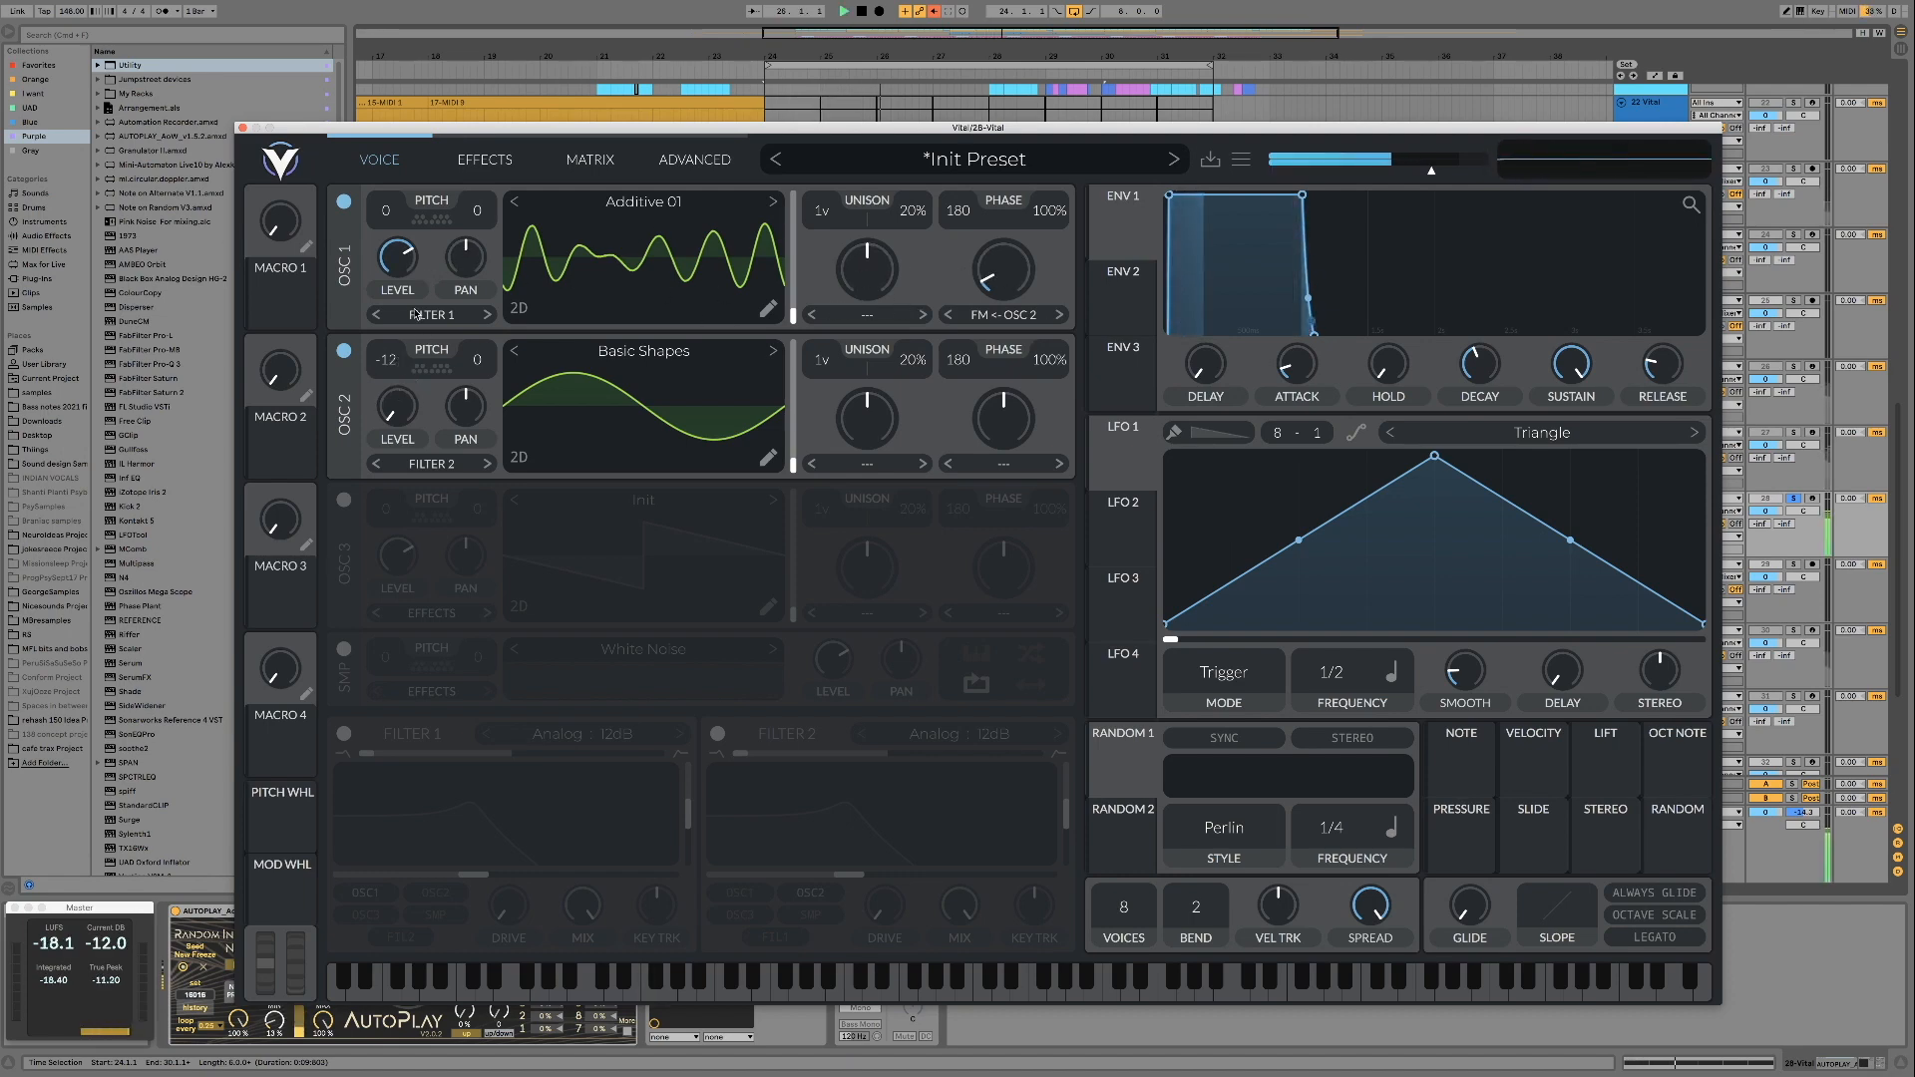
pyautogui.doubleClick(431, 361)
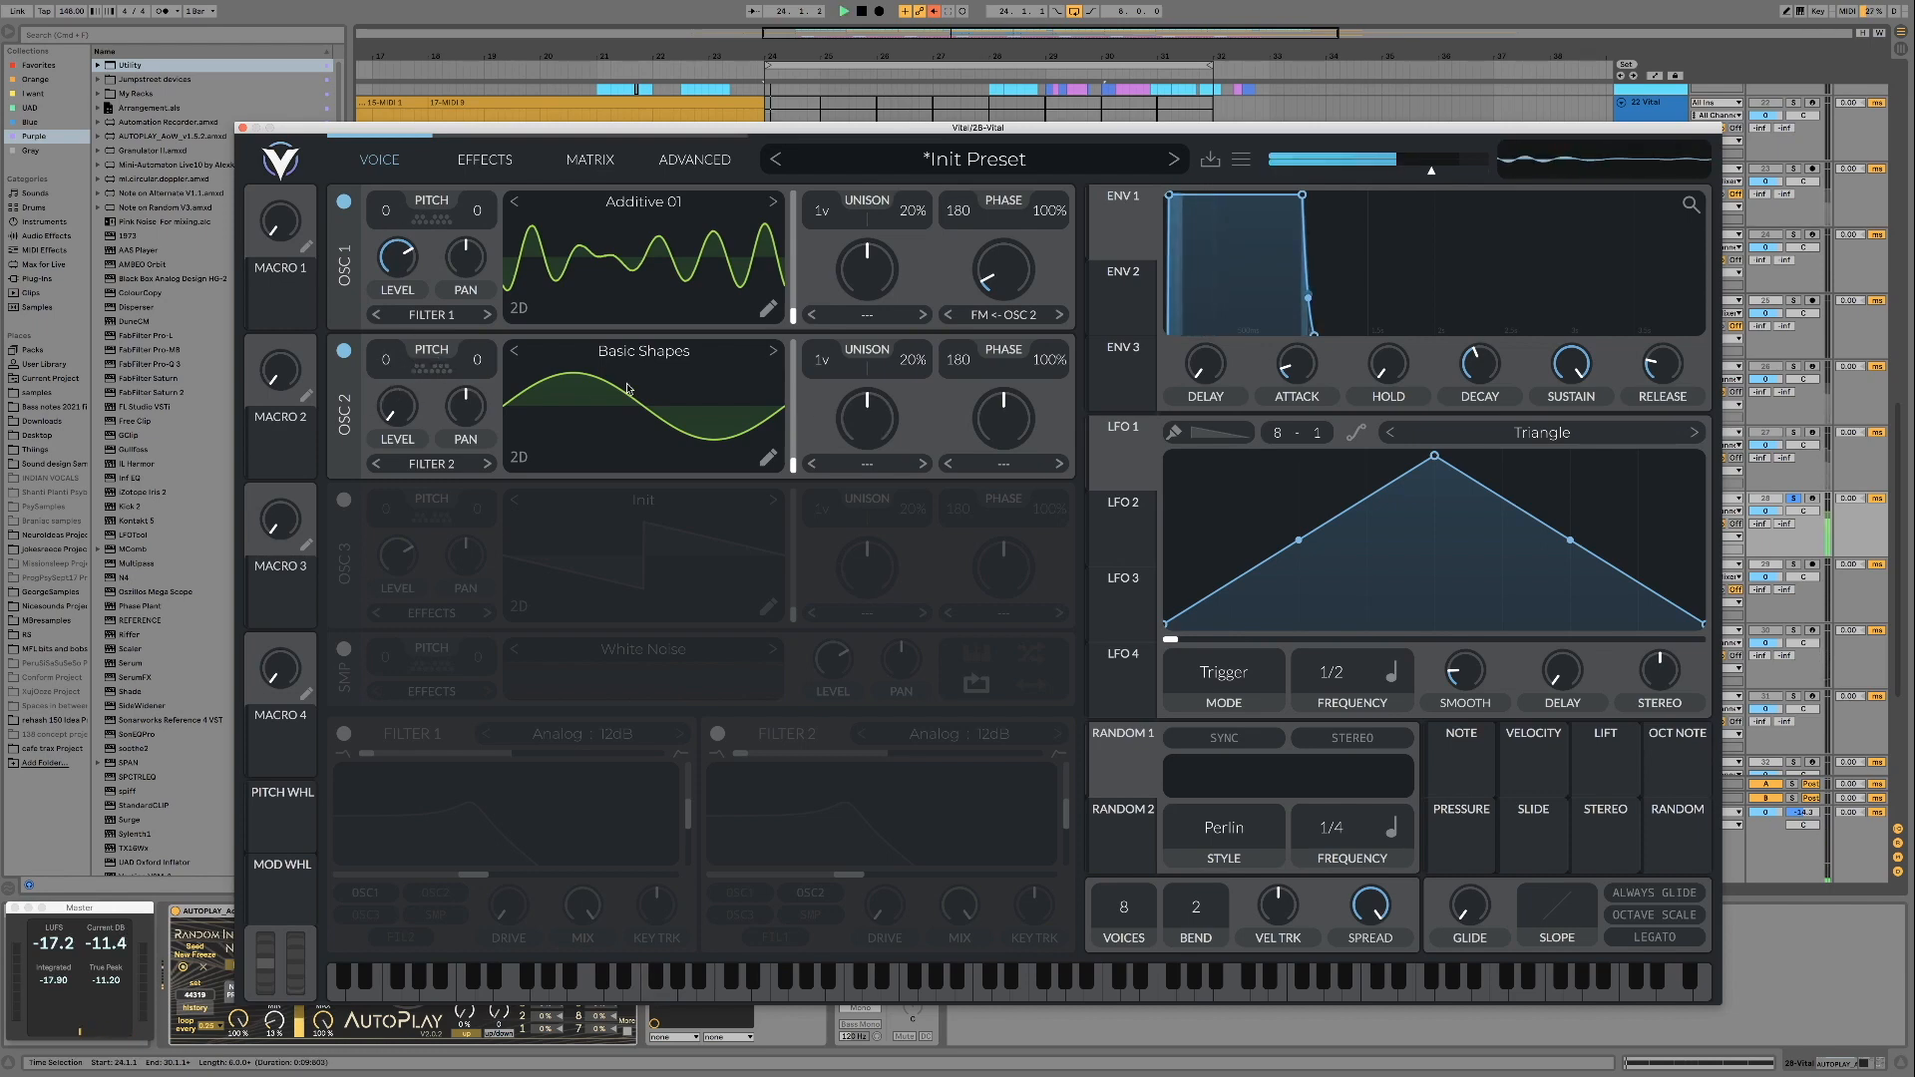
# - Audition higher wavetable frames on oscillator 1, comparing the sound with oscillator 2 off and on
pyautogui.press('space')
pyautogui.press('space')
pyautogui.moveTo(791, 298); pyautogui.dragTo(793, 248)
pyautogui.press('space')
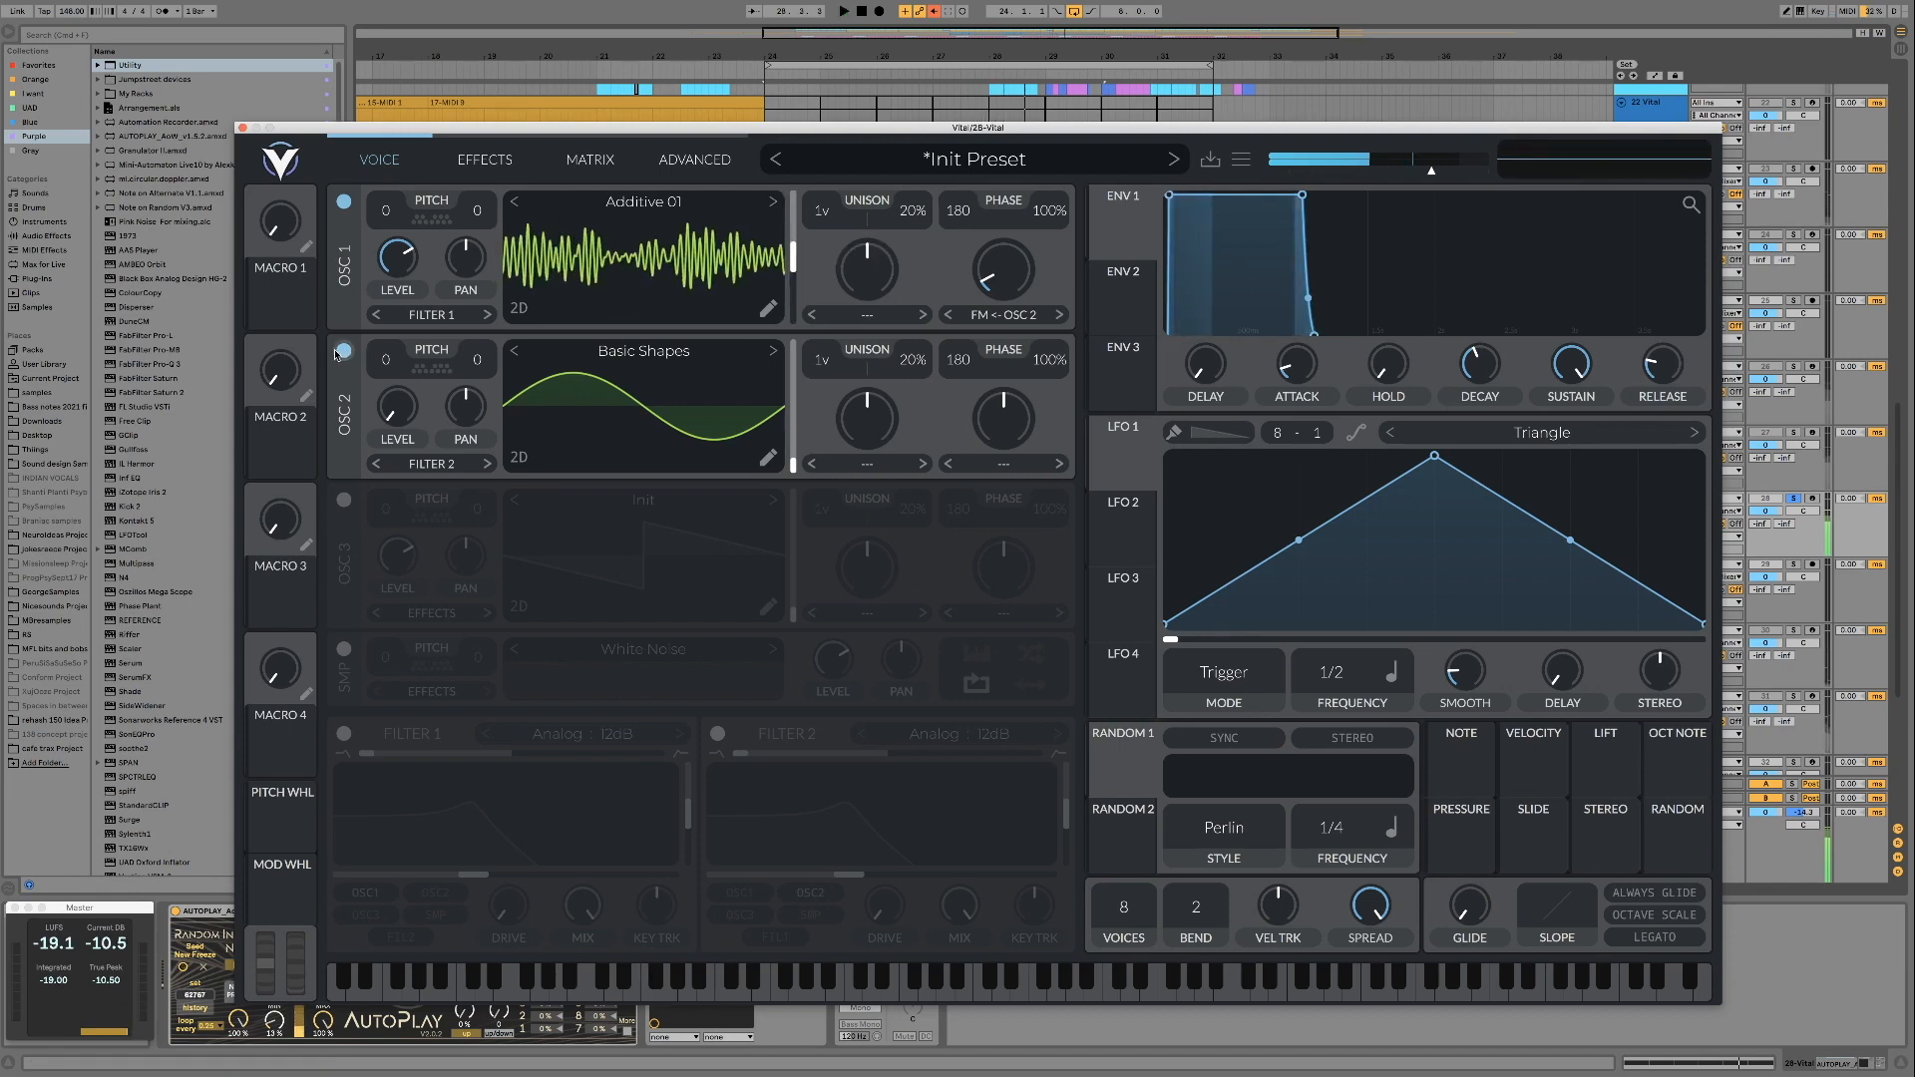
pyautogui.click(343, 351)
pyautogui.press('space')
pyautogui.moveTo(792, 286); pyautogui.dragTo(792, 278)
pyautogui.press('space')
pyautogui.click(344, 351)
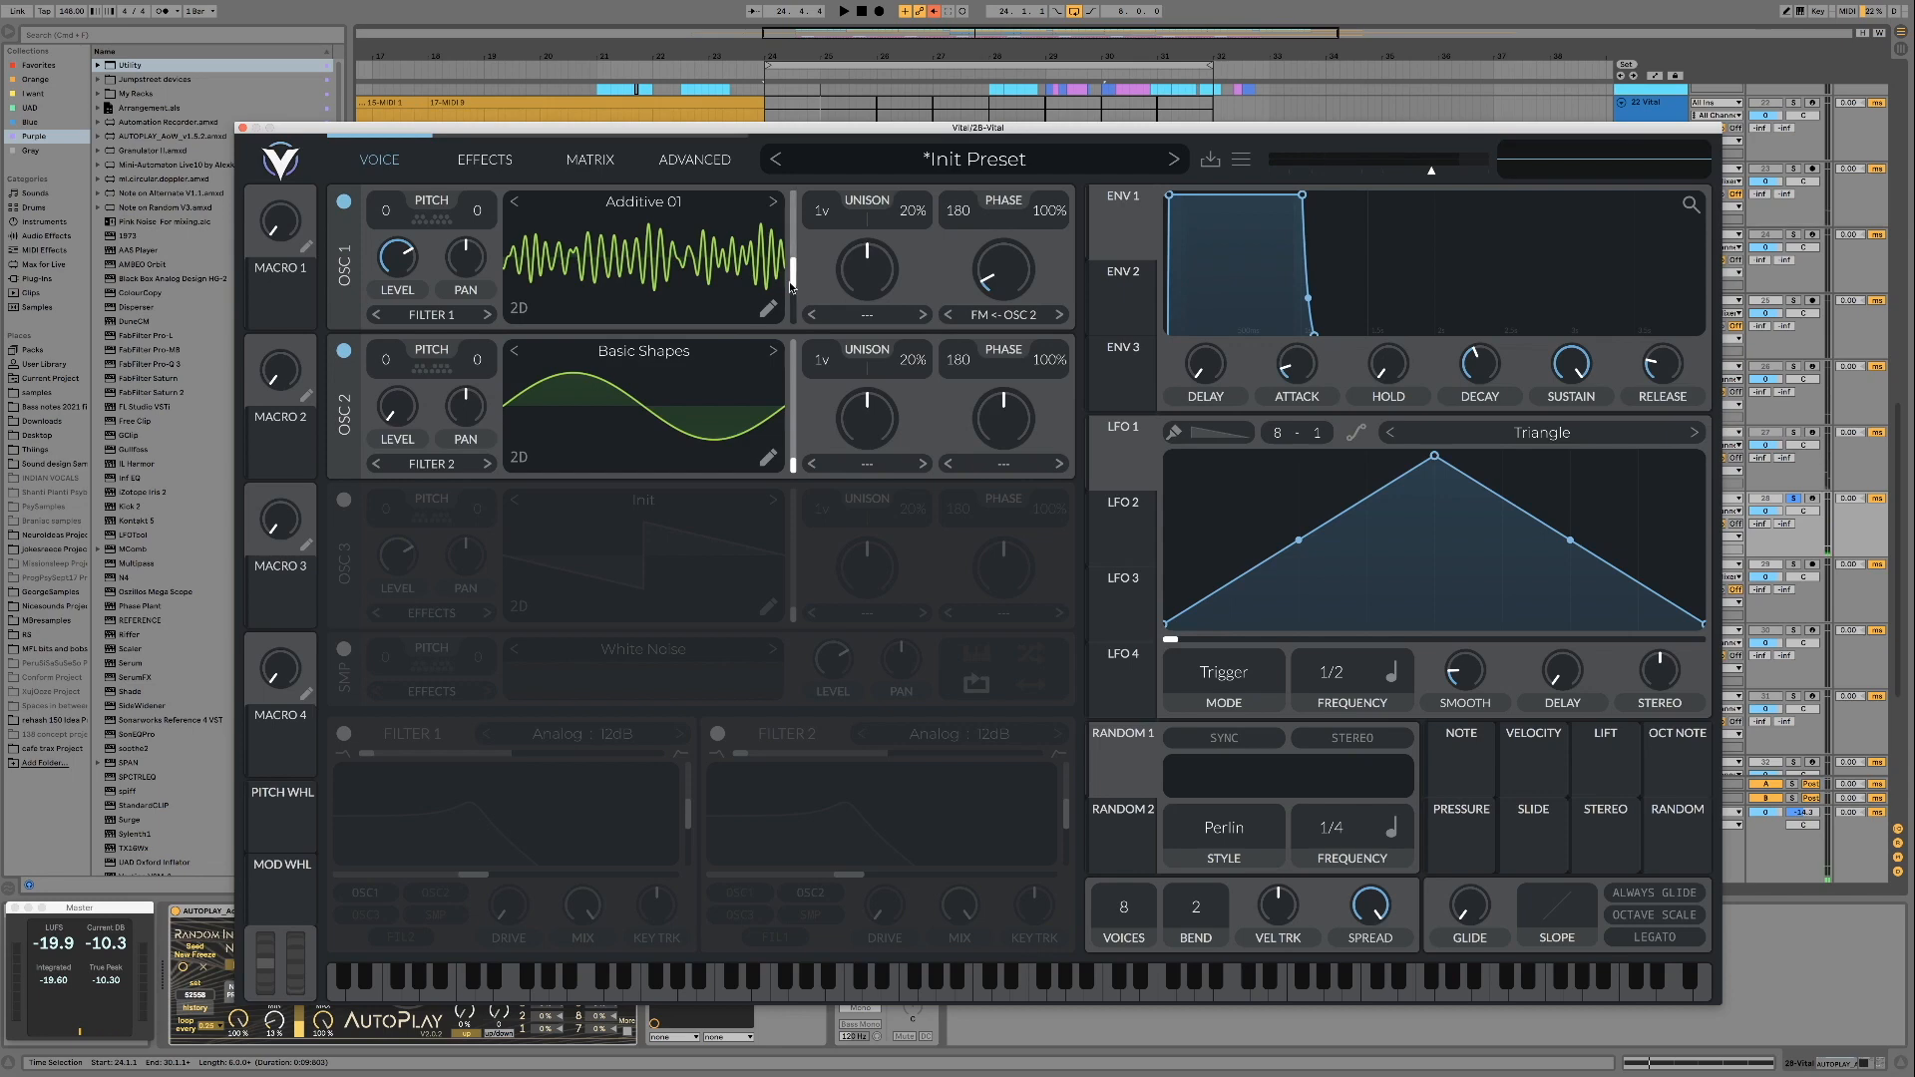
# - Bring oscillator 1's wavetable frame back down and assign Macro 1 to modulate it, auditioning the loop
pyautogui.press('space')
pyautogui.moveTo(795, 282); pyautogui.dragTo(793, 319)
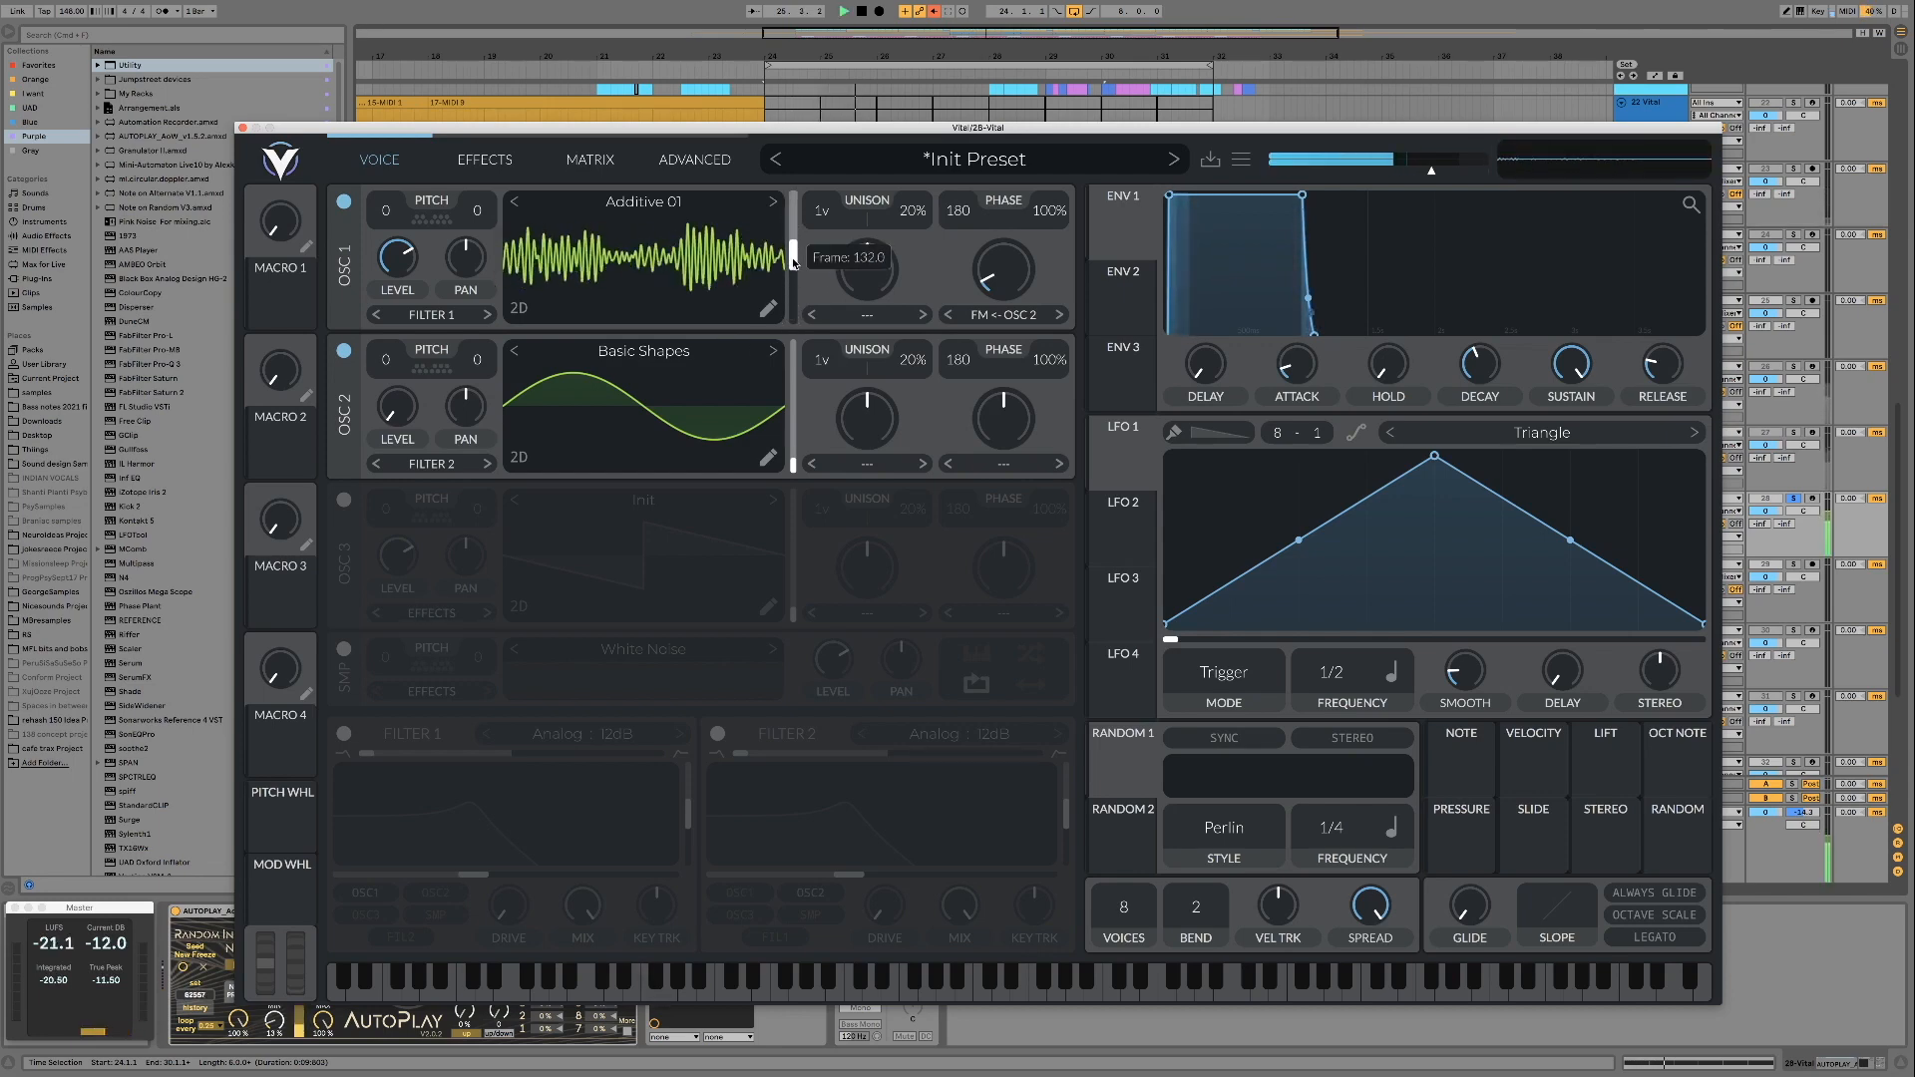
pyautogui.moveTo(794, 292); pyautogui.dragTo(793, 317)
pyautogui.press('space')
pyautogui.moveTo(280, 287); pyautogui.dragTo(802, 304)
pyautogui.press('space')
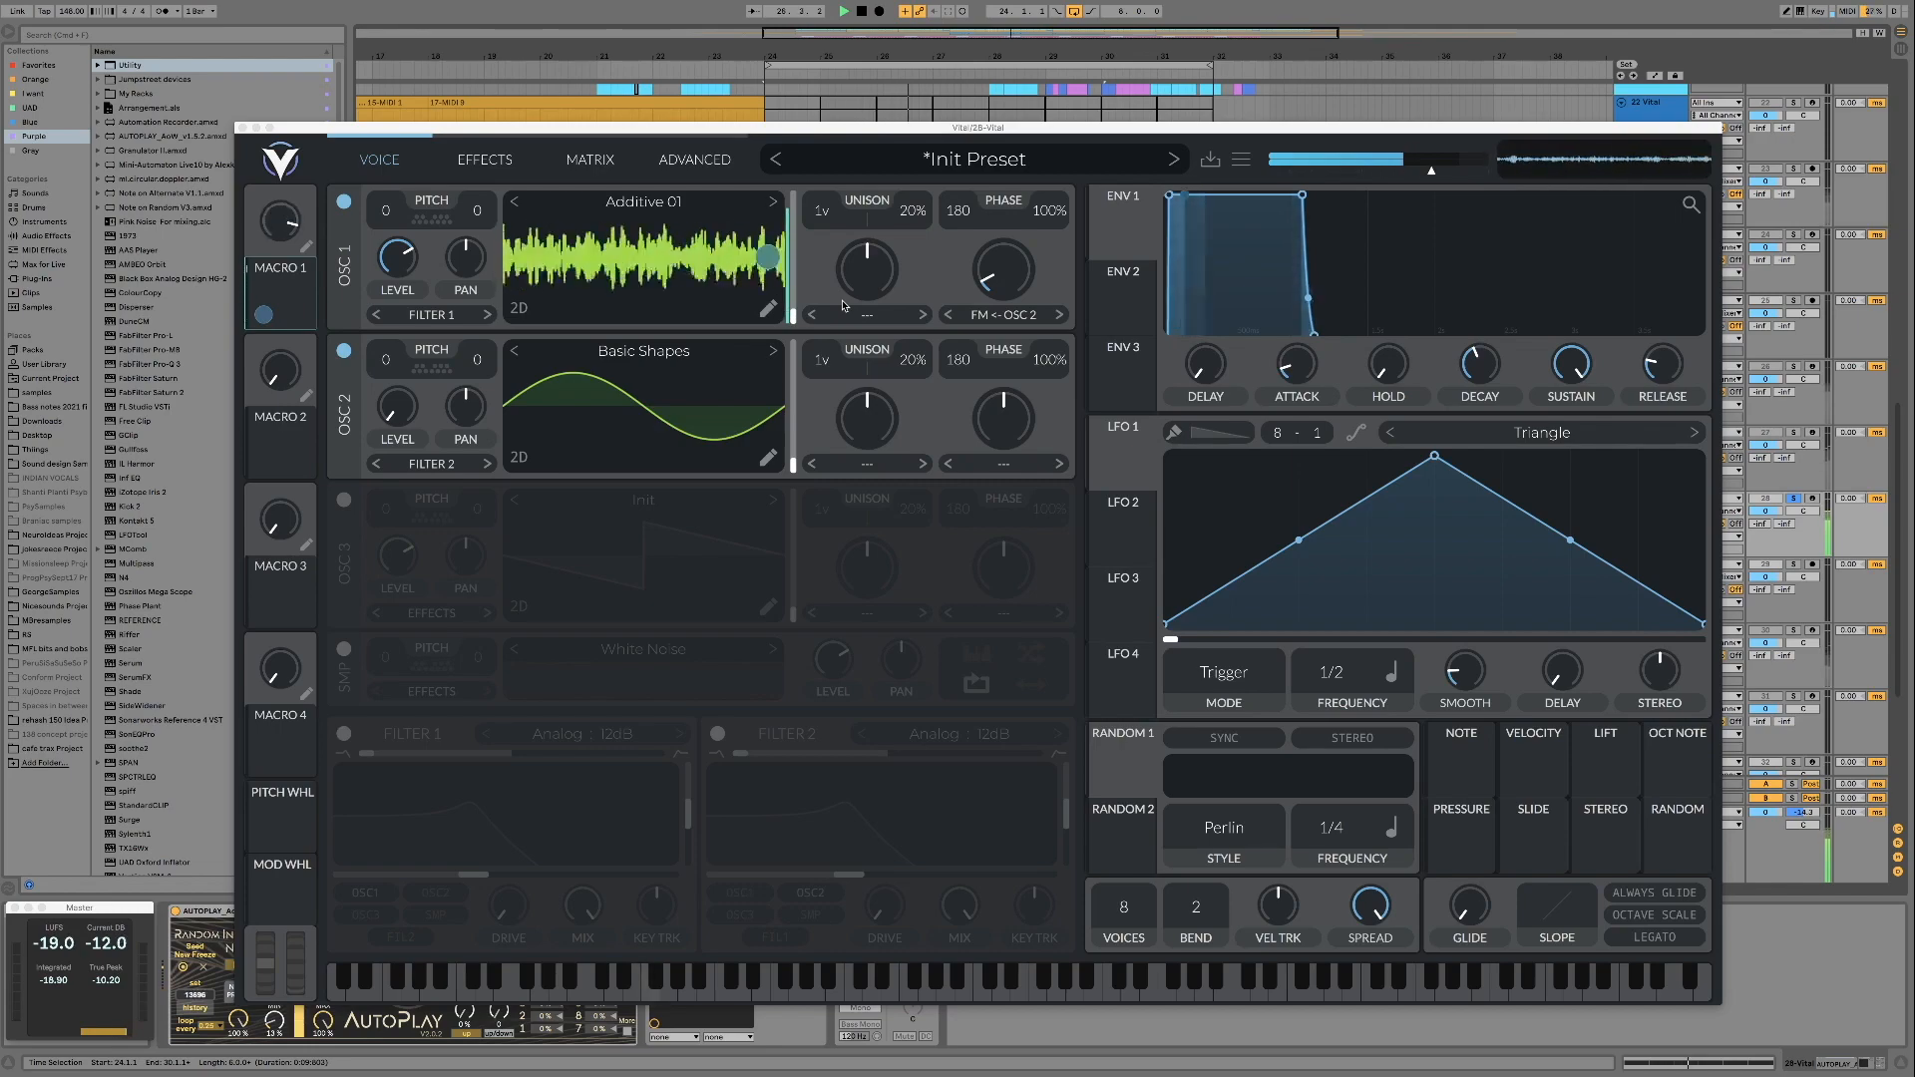
# - Raise oscillator 1's level and assign LFO 1 as its modulation source
pyautogui.moveTo(914, 130)
pyautogui.mouseDown()
pyautogui.moveTo(969, 261)
pyautogui.moveTo(948, 118)
pyautogui.mouseUp()
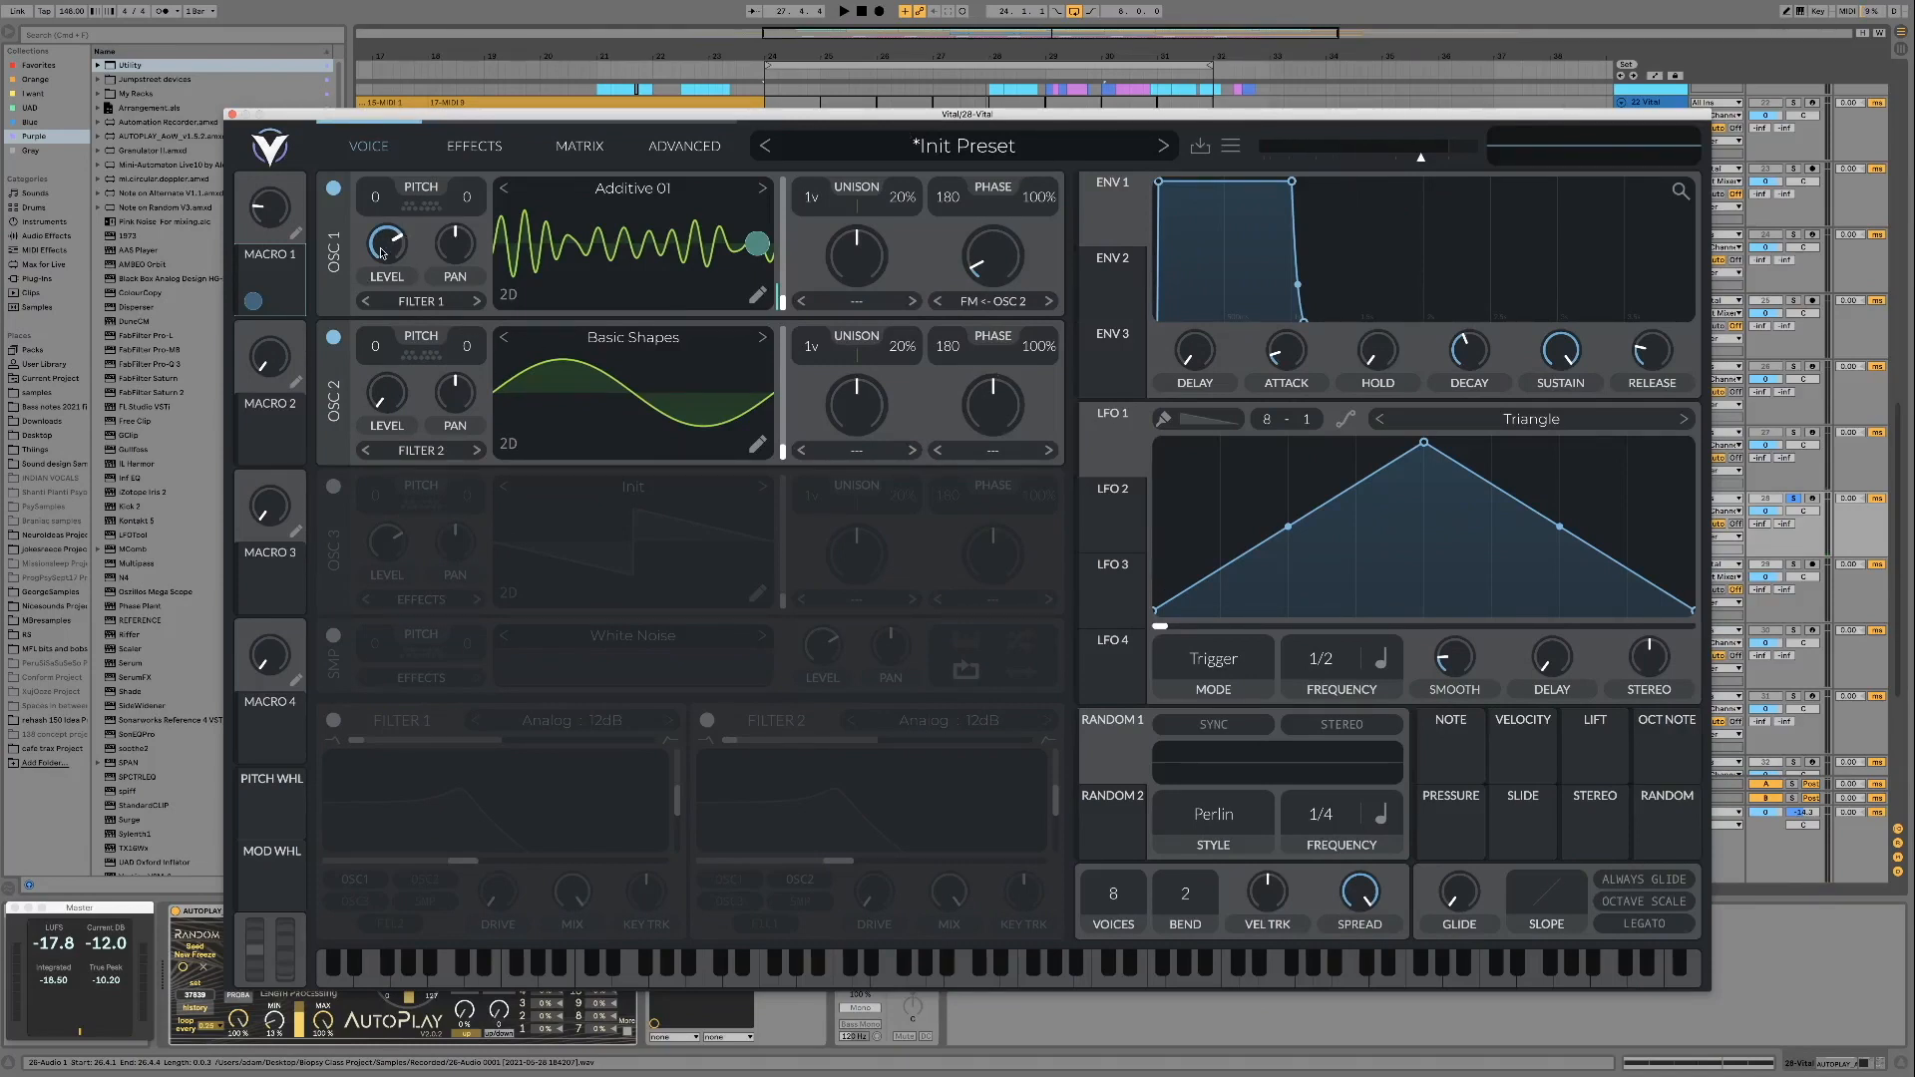
pyautogui.moveTo(389, 243); pyautogui.dragTo(393, 234)
pyautogui.moveTo(1108, 440); pyautogui.dragTo(390, 334)
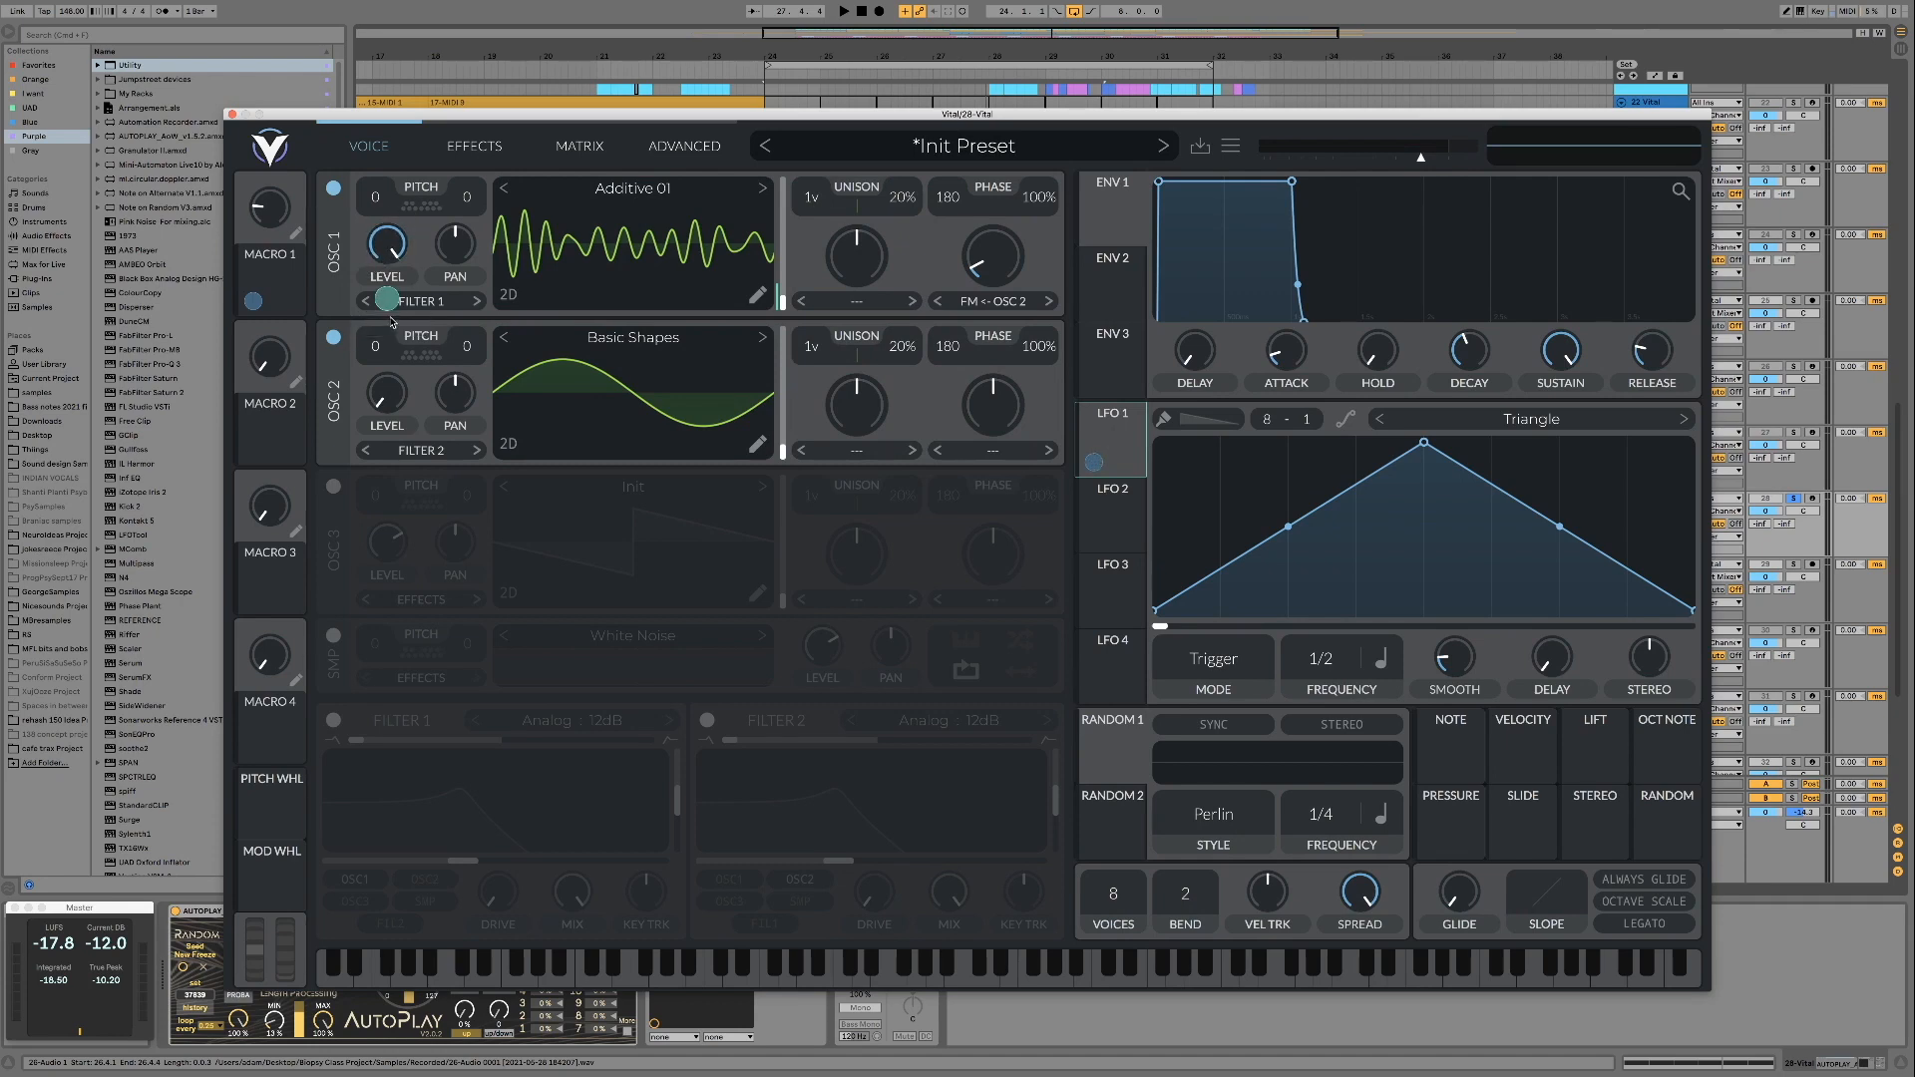
# - Reshape LFO 1 from a triangle into a pulse: flat low start, steep rise, flat high section and sharp drop at the end
pyautogui.doubleClick(1356, 610)
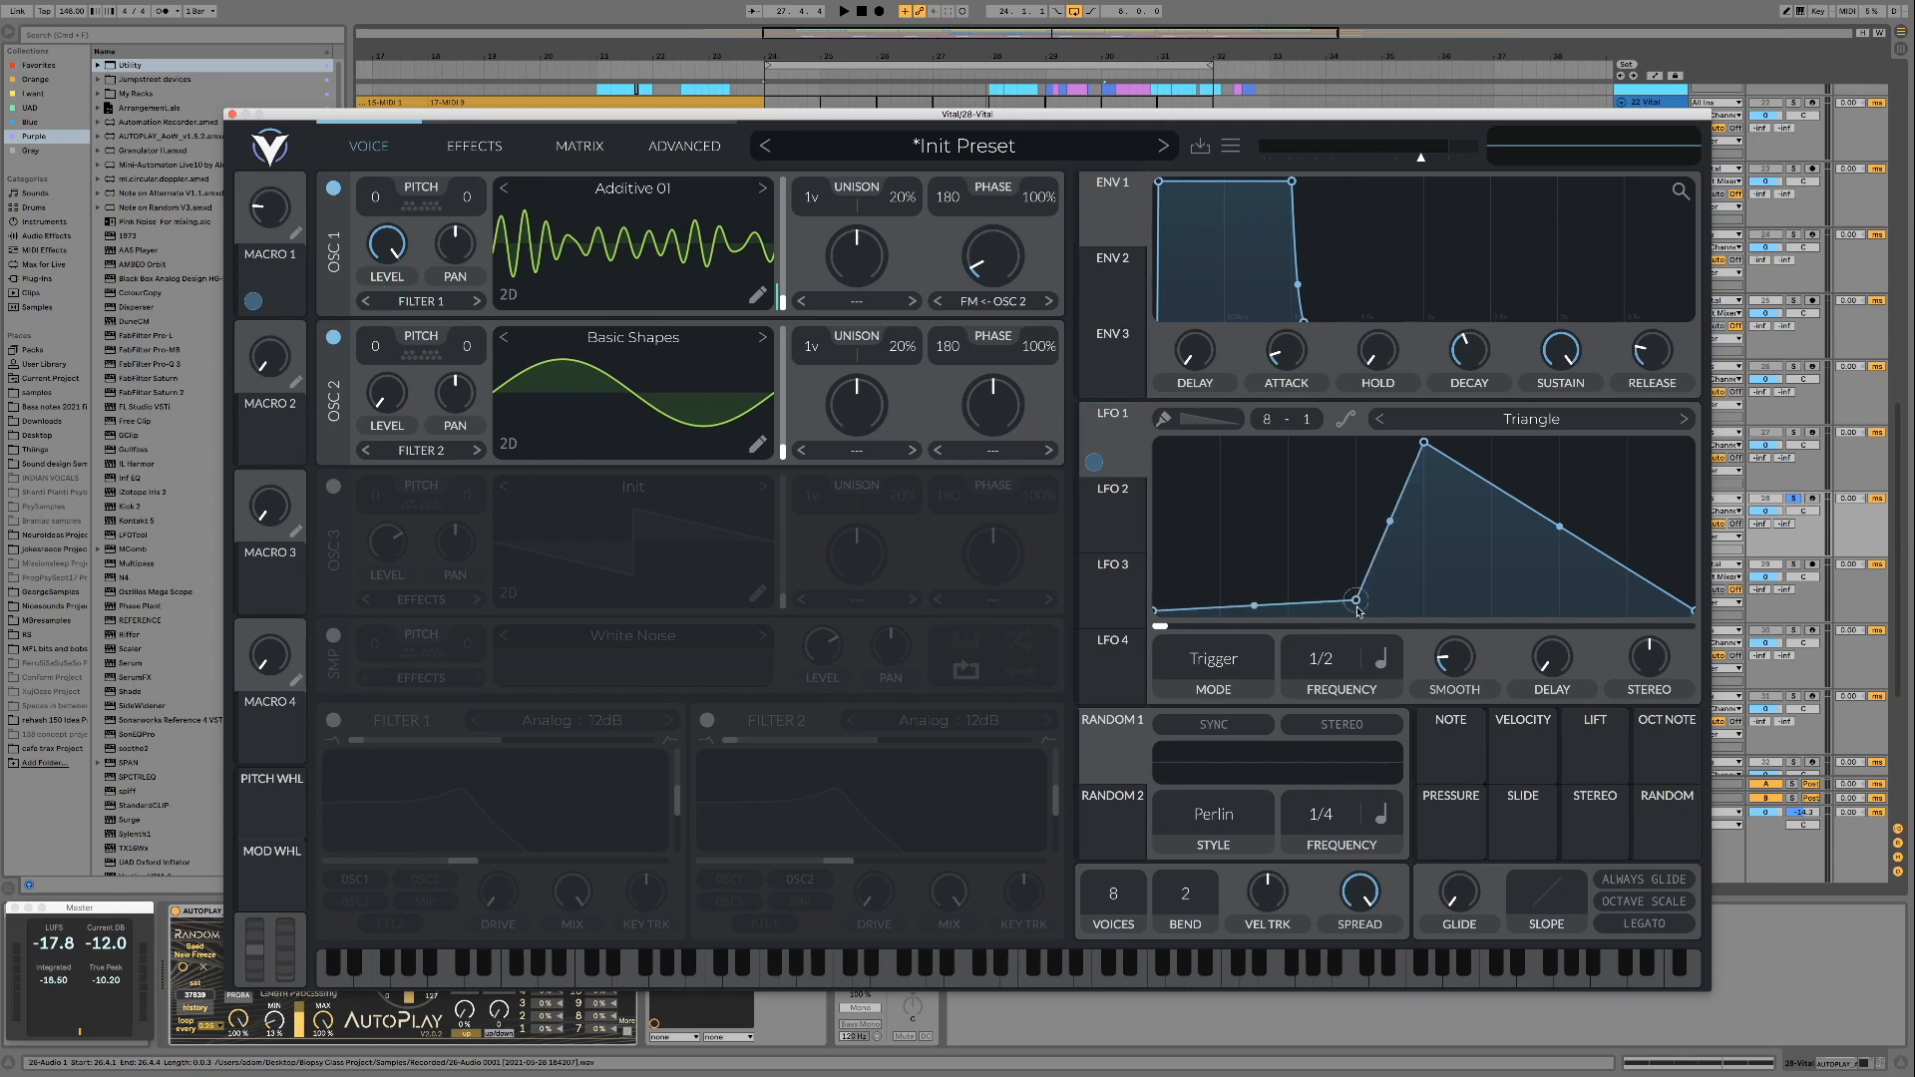
pyautogui.doubleClick(1654, 464)
pyautogui.moveTo(1654, 465); pyautogui.dragTo(1628, 442)
pyautogui.moveTo(1389, 526); pyautogui.dragTo(1564, 806)
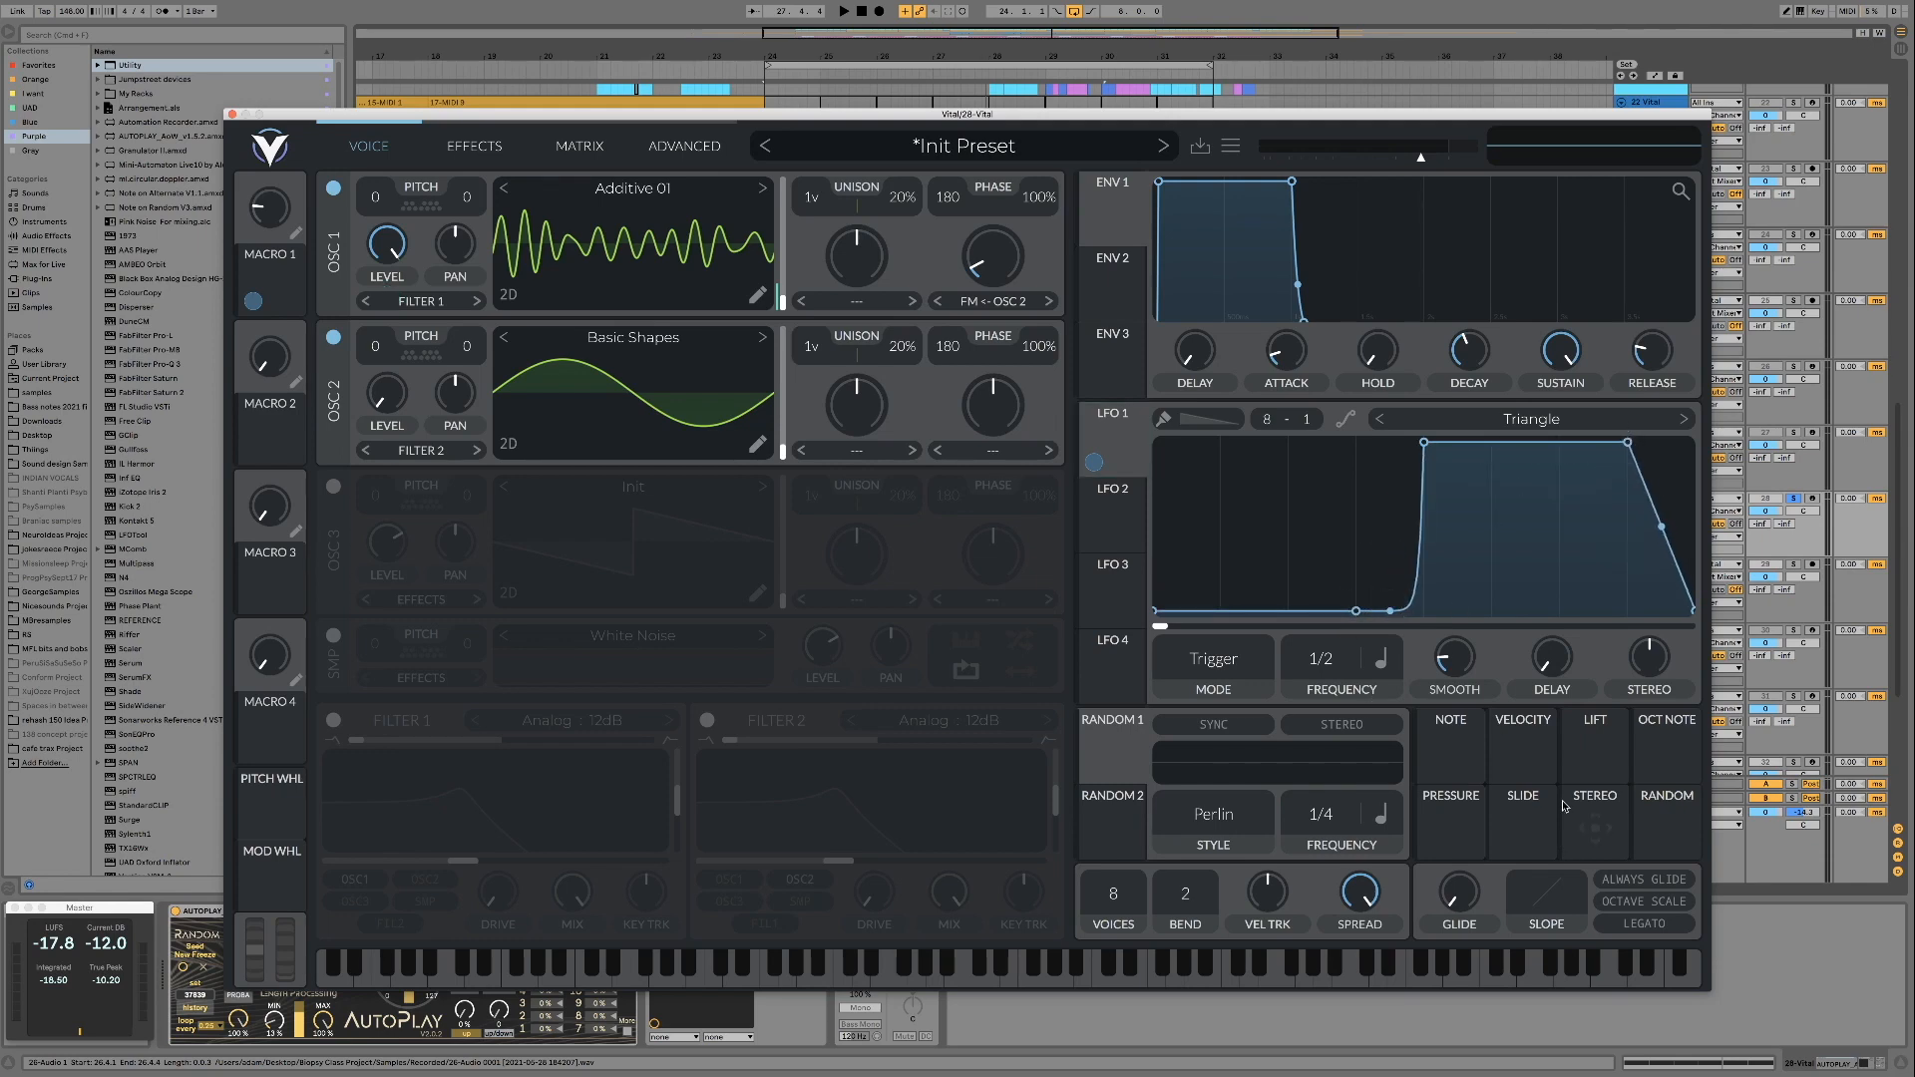
pyautogui.moveTo(1660, 526); pyautogui.dragTo(1661, 444)
# - Switch LFO 1's frequency to keytrack mode and audition the loop
pyautogui.moveTo(1451, 671)
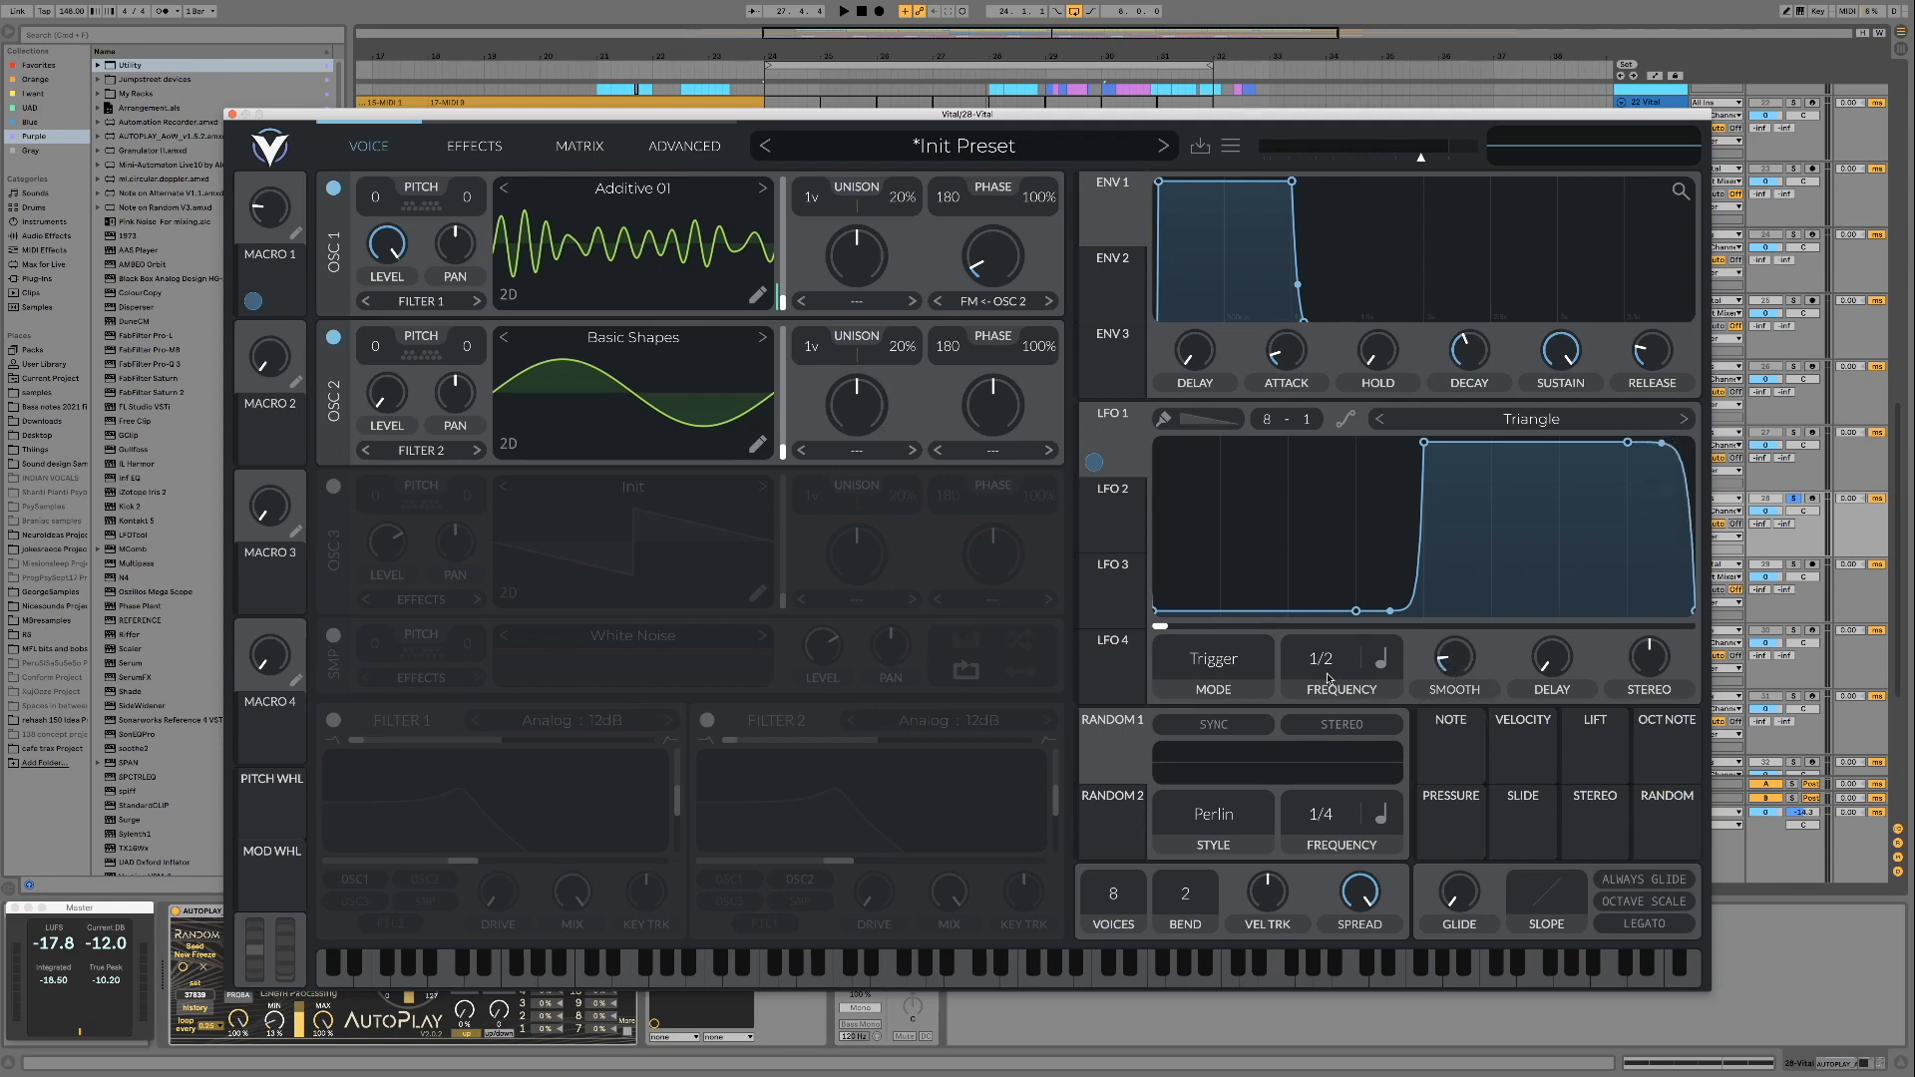
pyautogui.click(1381, 660)
pyautogui.click(1395, 803)
pyautogui.press('space')
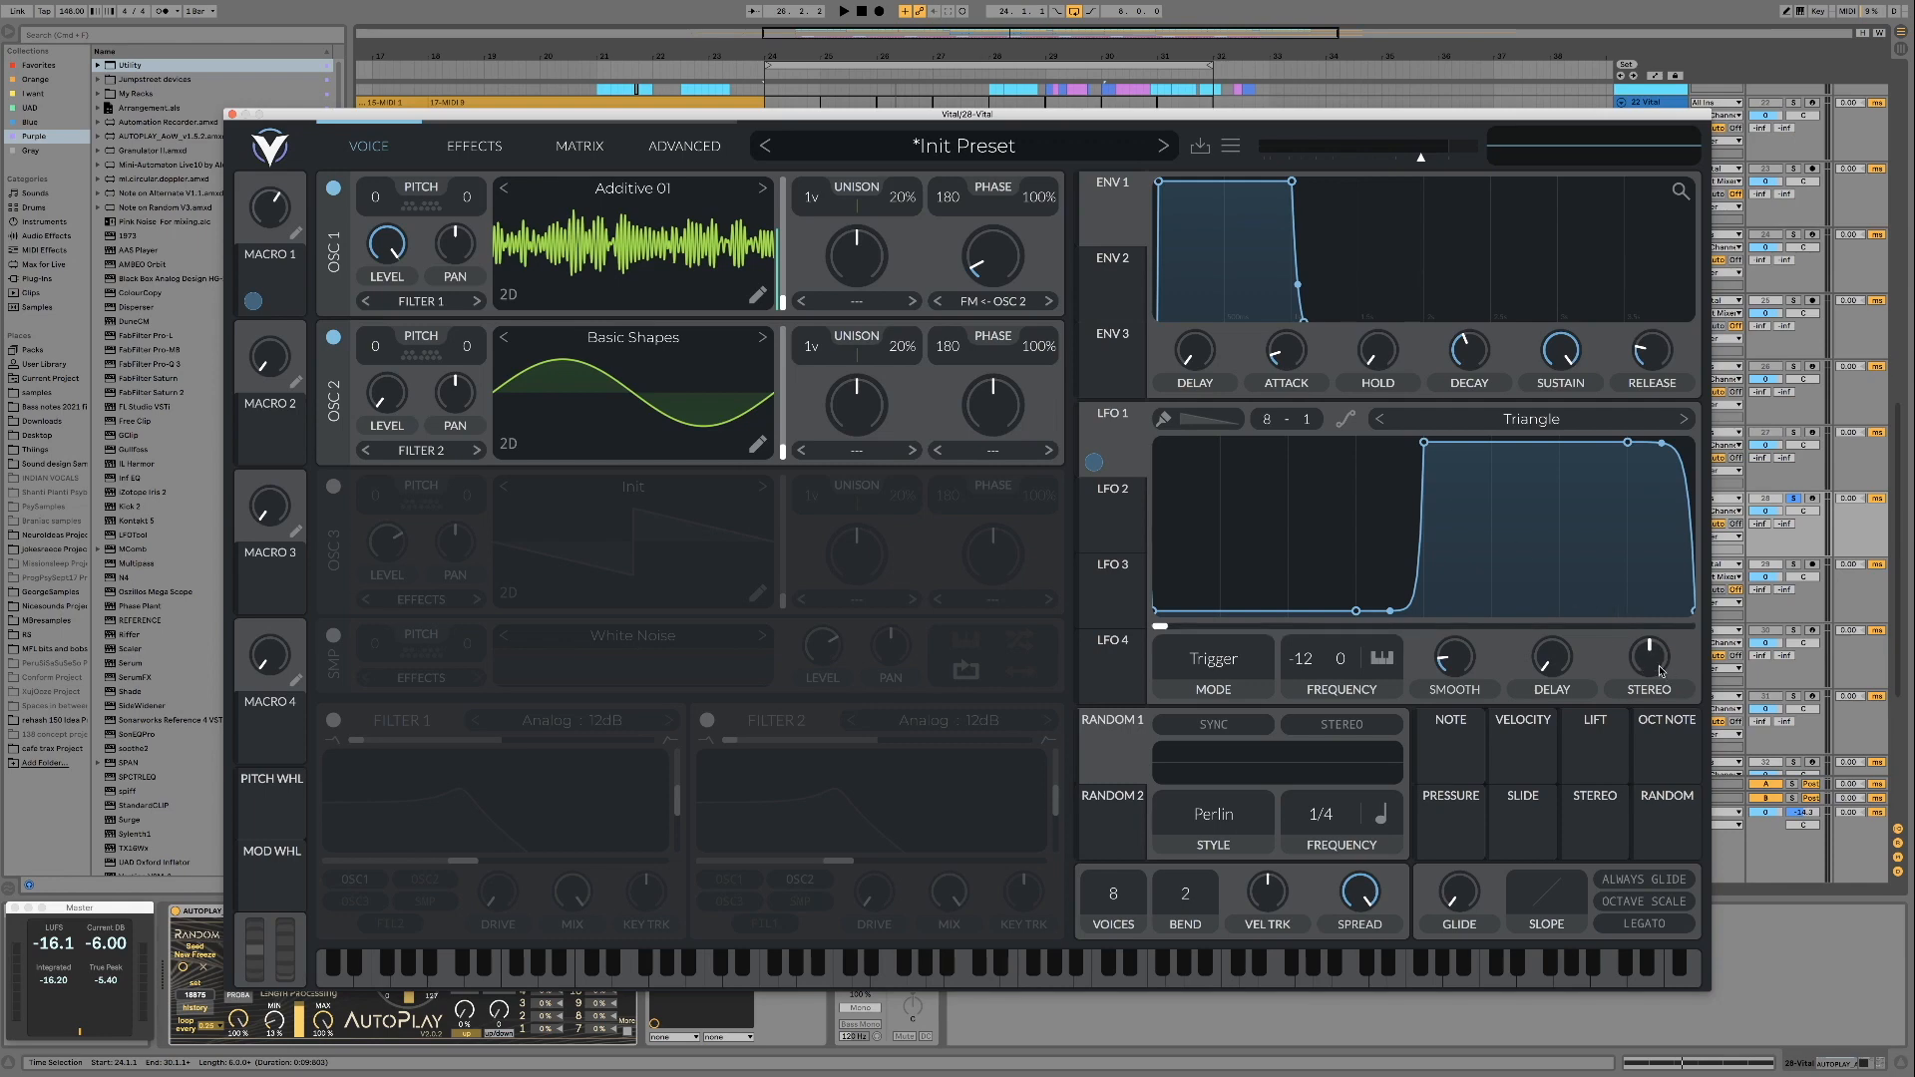
# - Raise LFO 1's stereo offset slightly while the loop plays
pyautogui.scroll(1, 1647, 664)
pyautogui.press('space')
pyautogui.moveTo(1644, 647); pyautogui.dragTo(1644, 627)
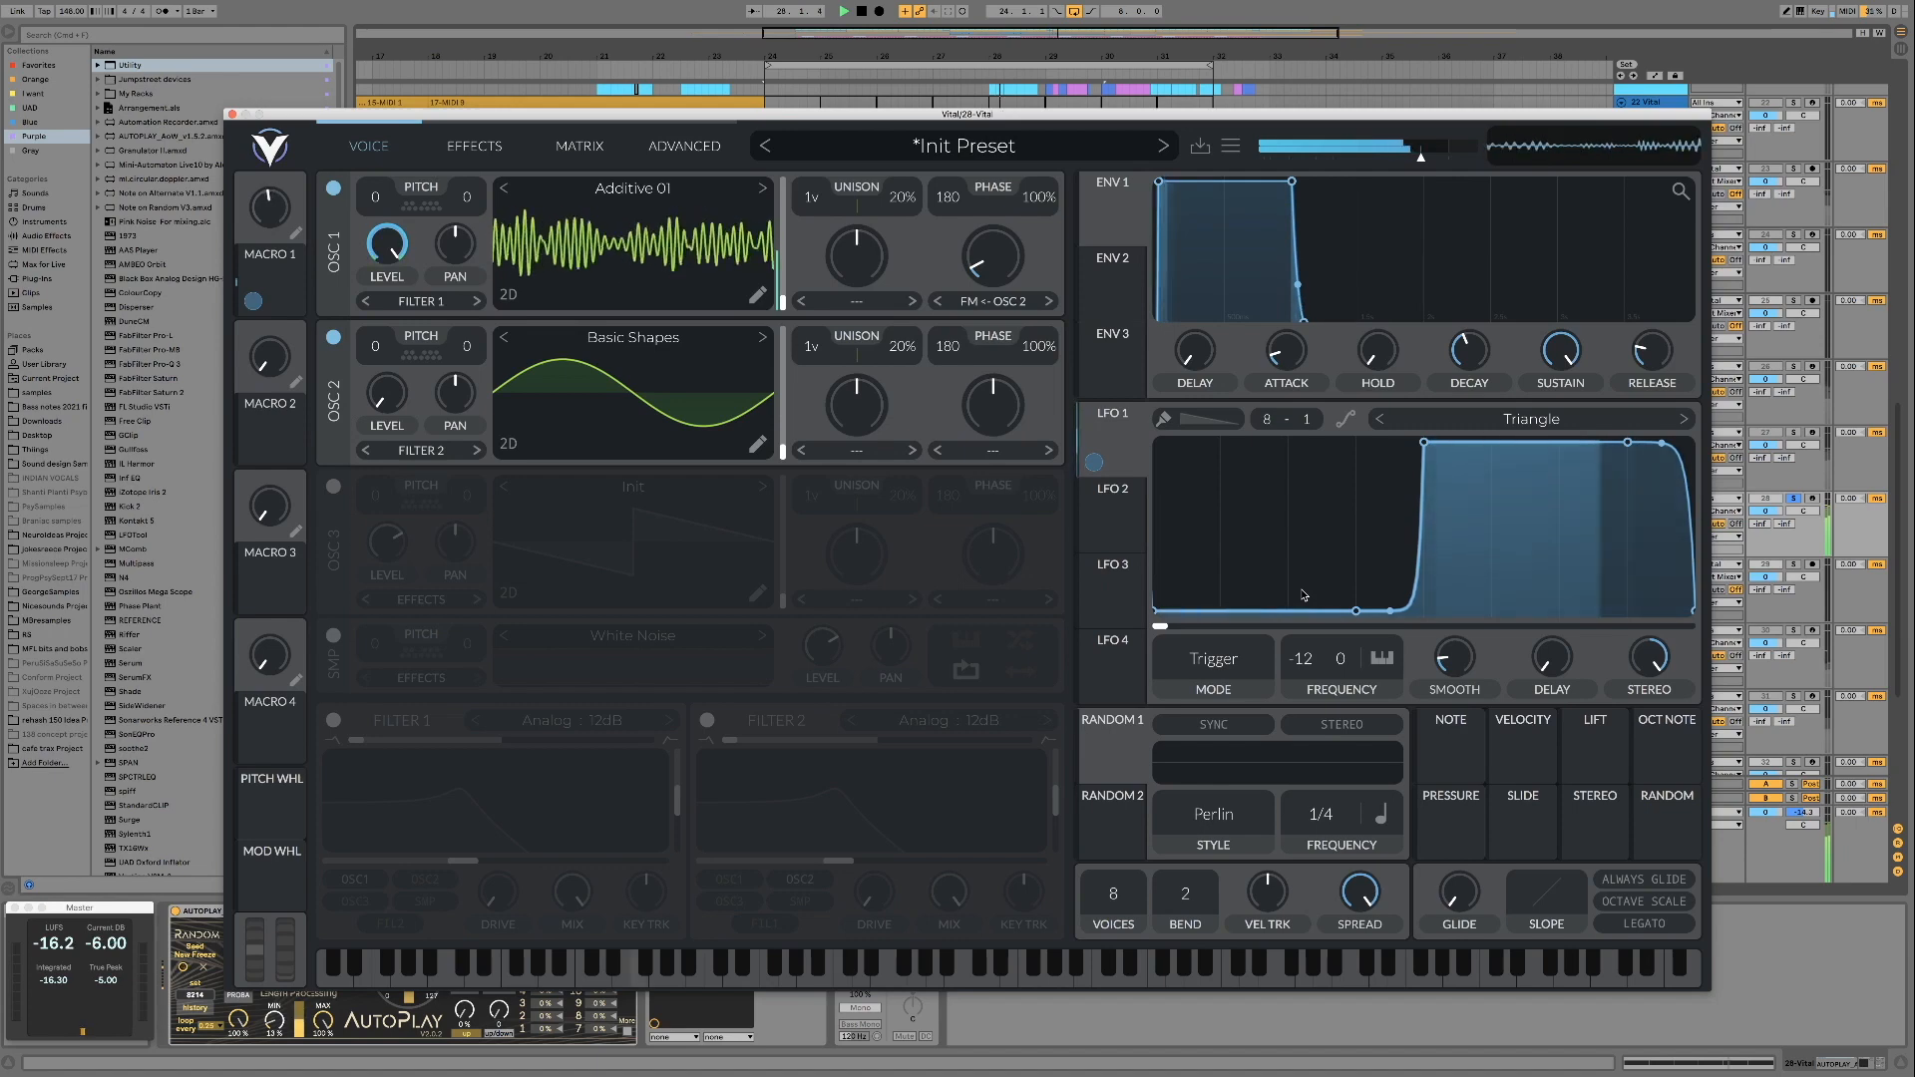
pyautogui.press('space')
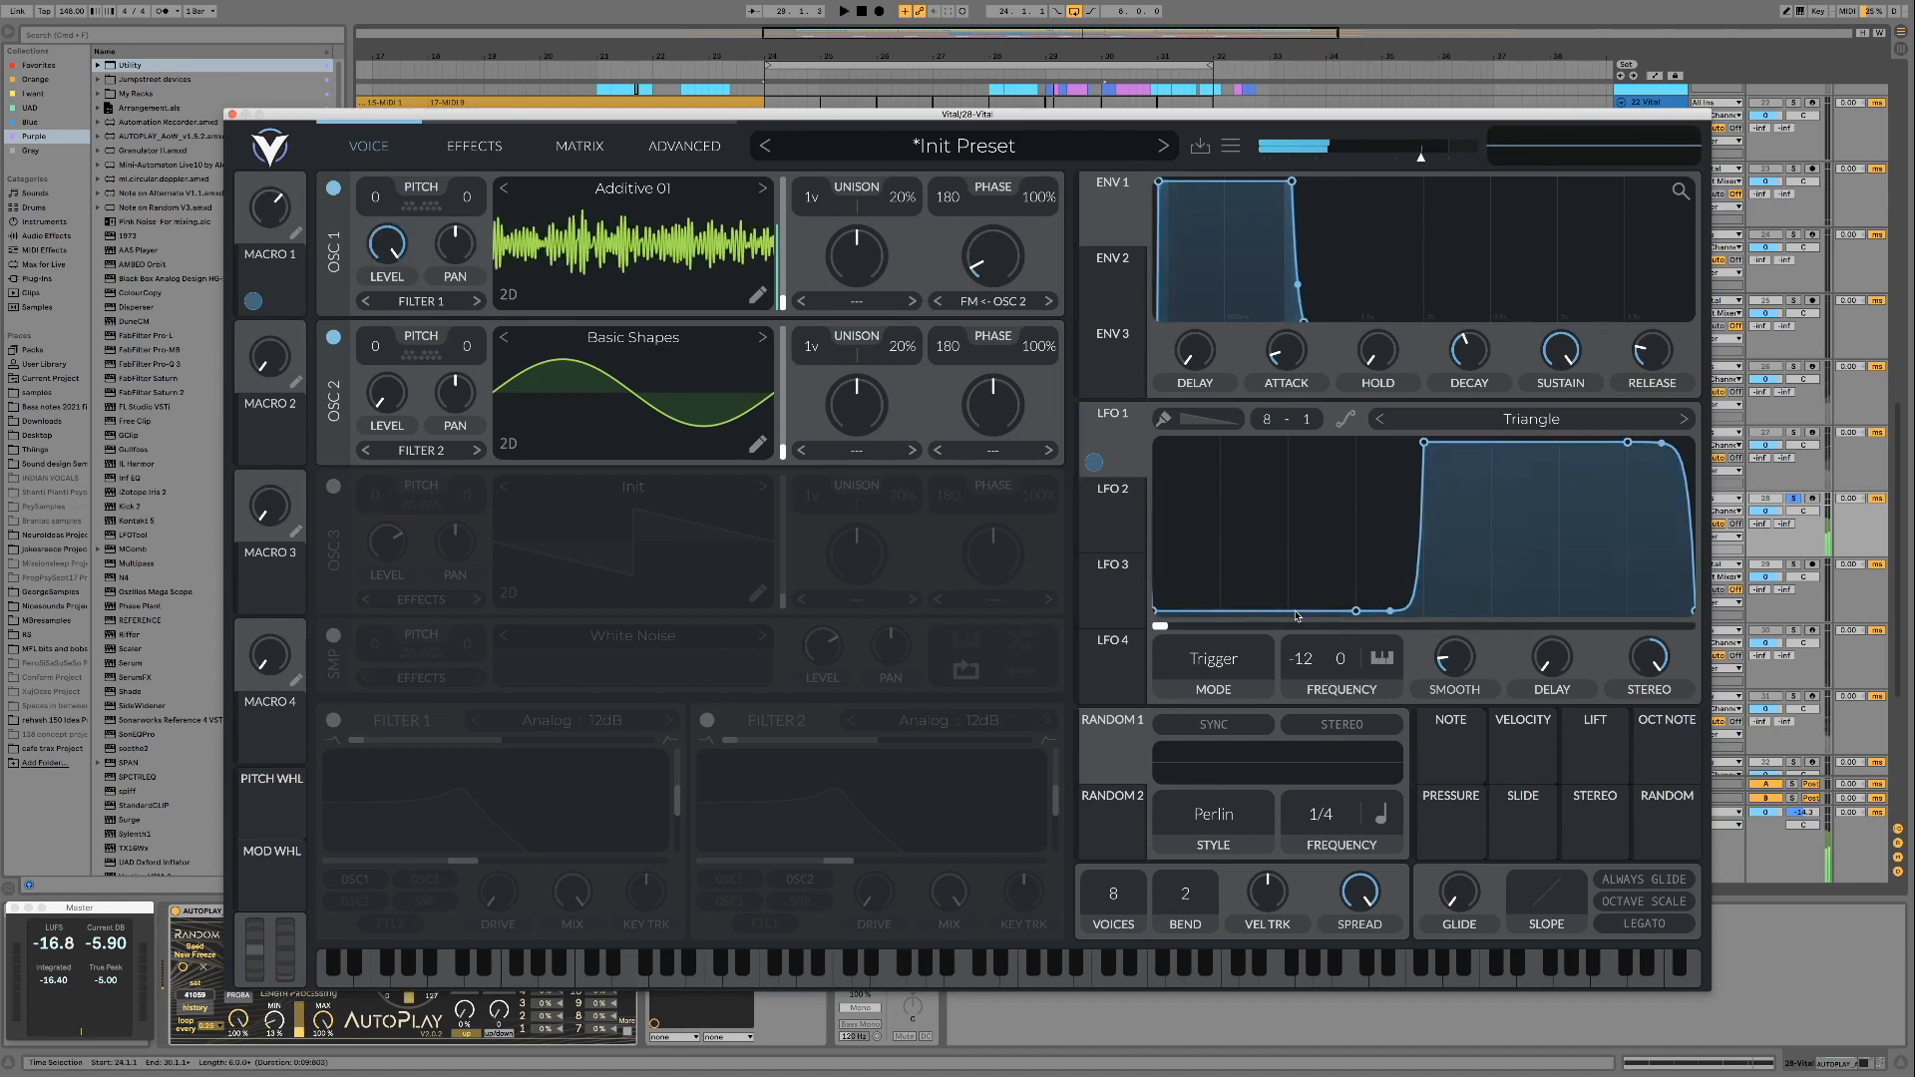
# - Set LFO 1's keytrack transposition to 0 and audition the loop
pyautogui.moveTo(1308, 620); pyautogui.dragTo(1311, 620)
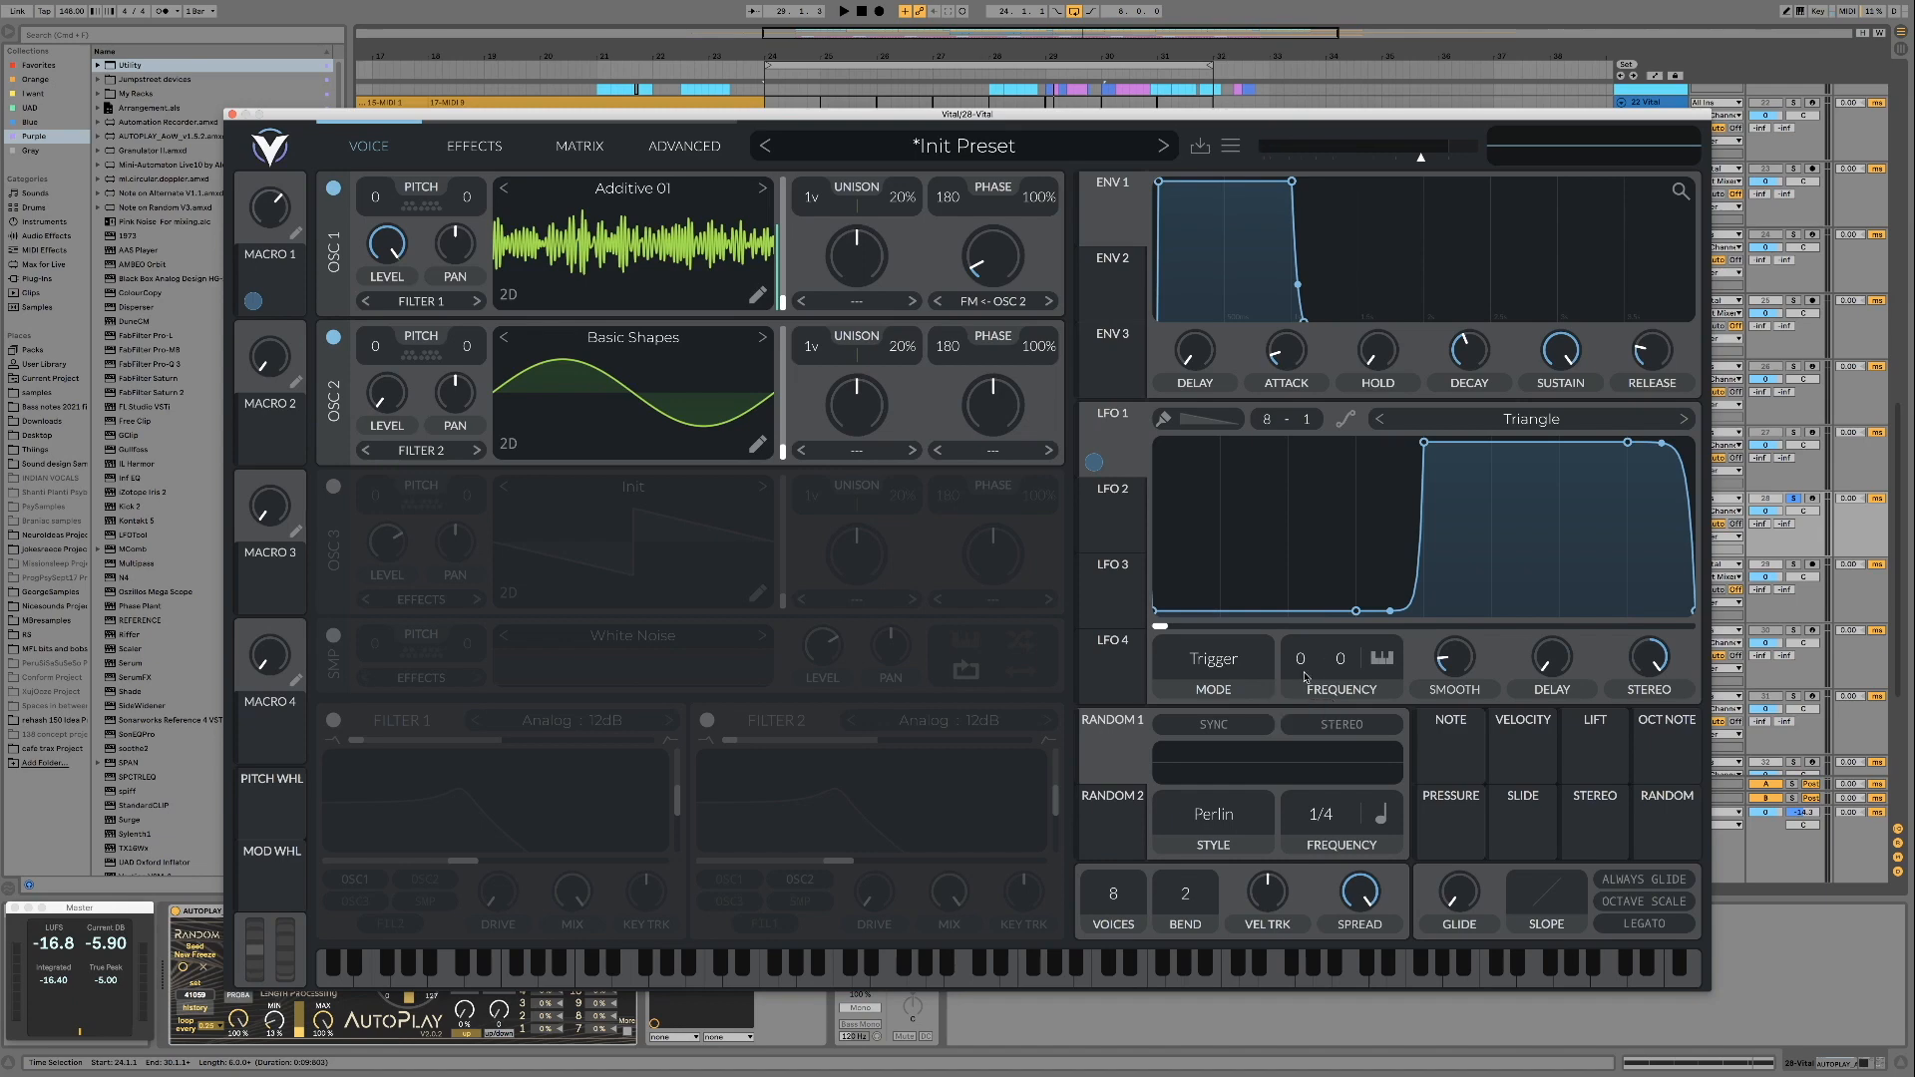
pyautogui.press('space')
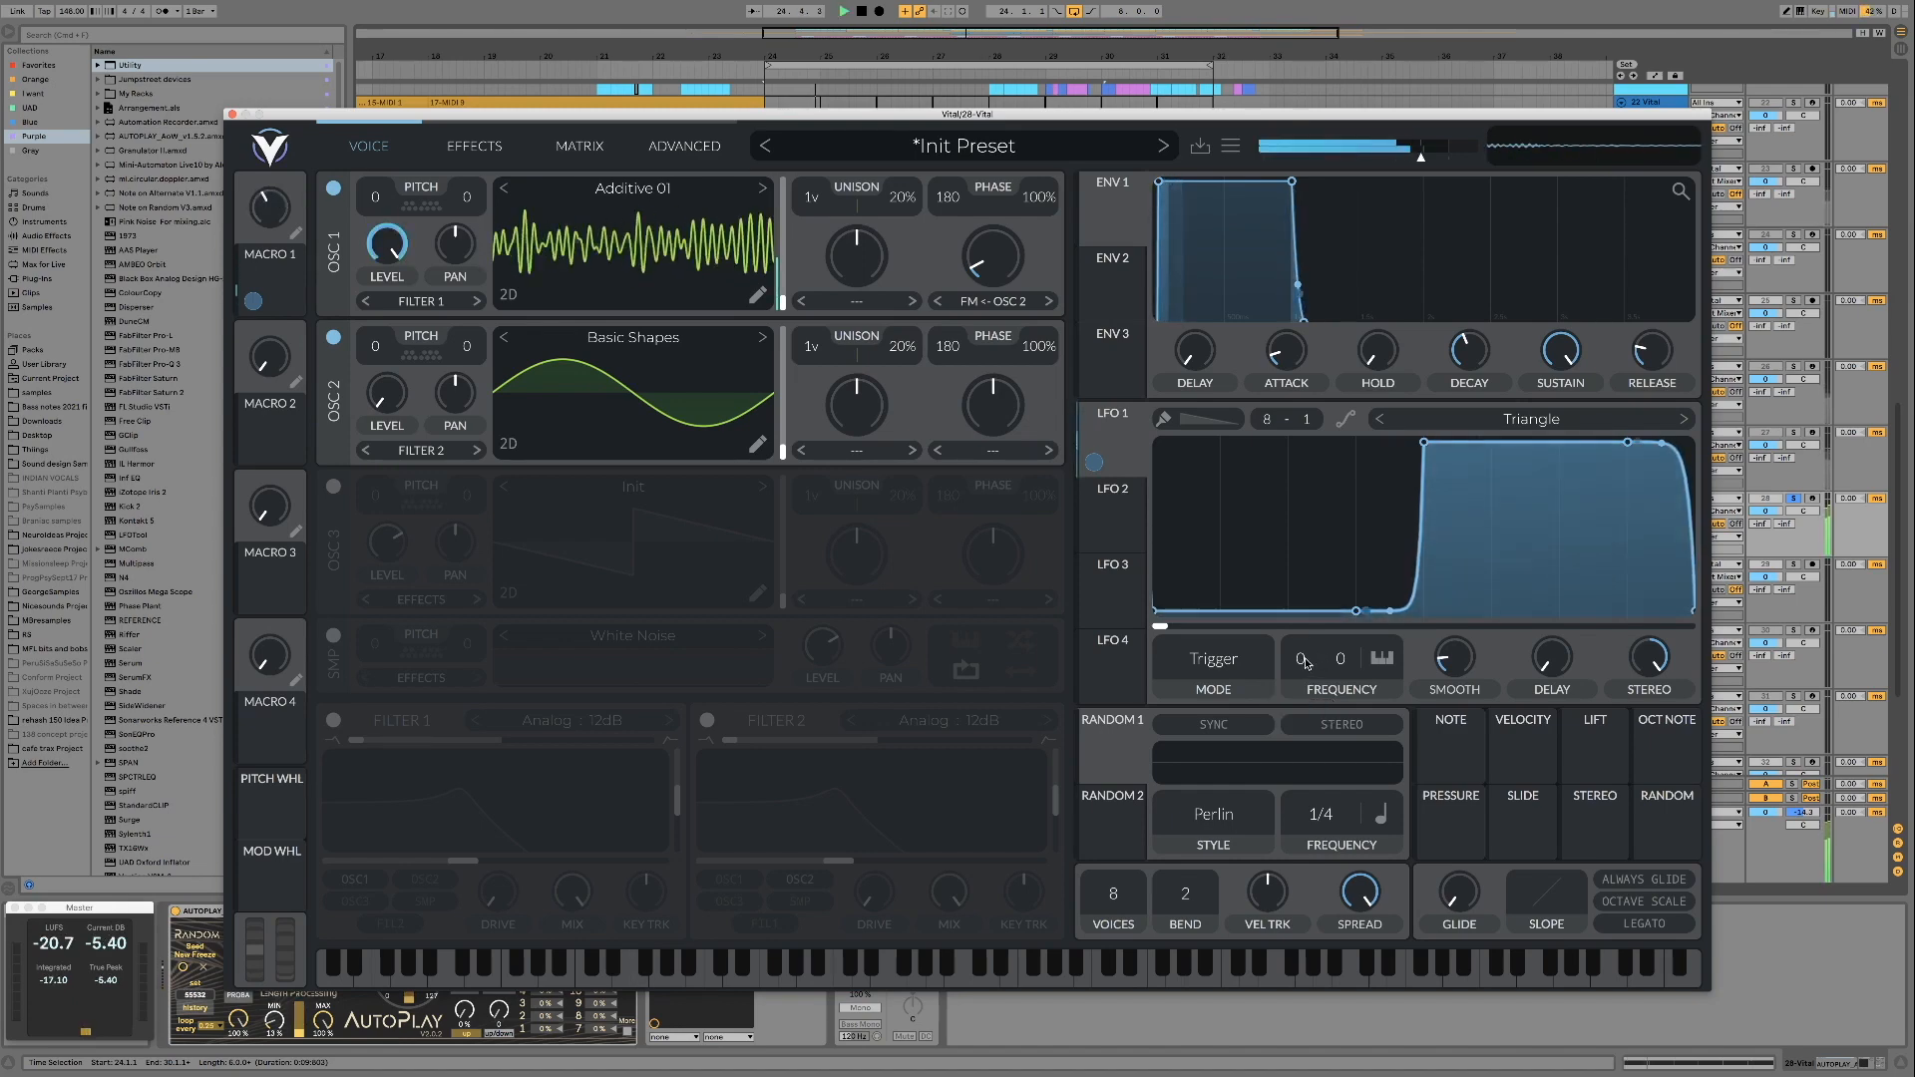
pyautogui.moveTo(1458, 669); pyautogui.dragTo(1459, 664)
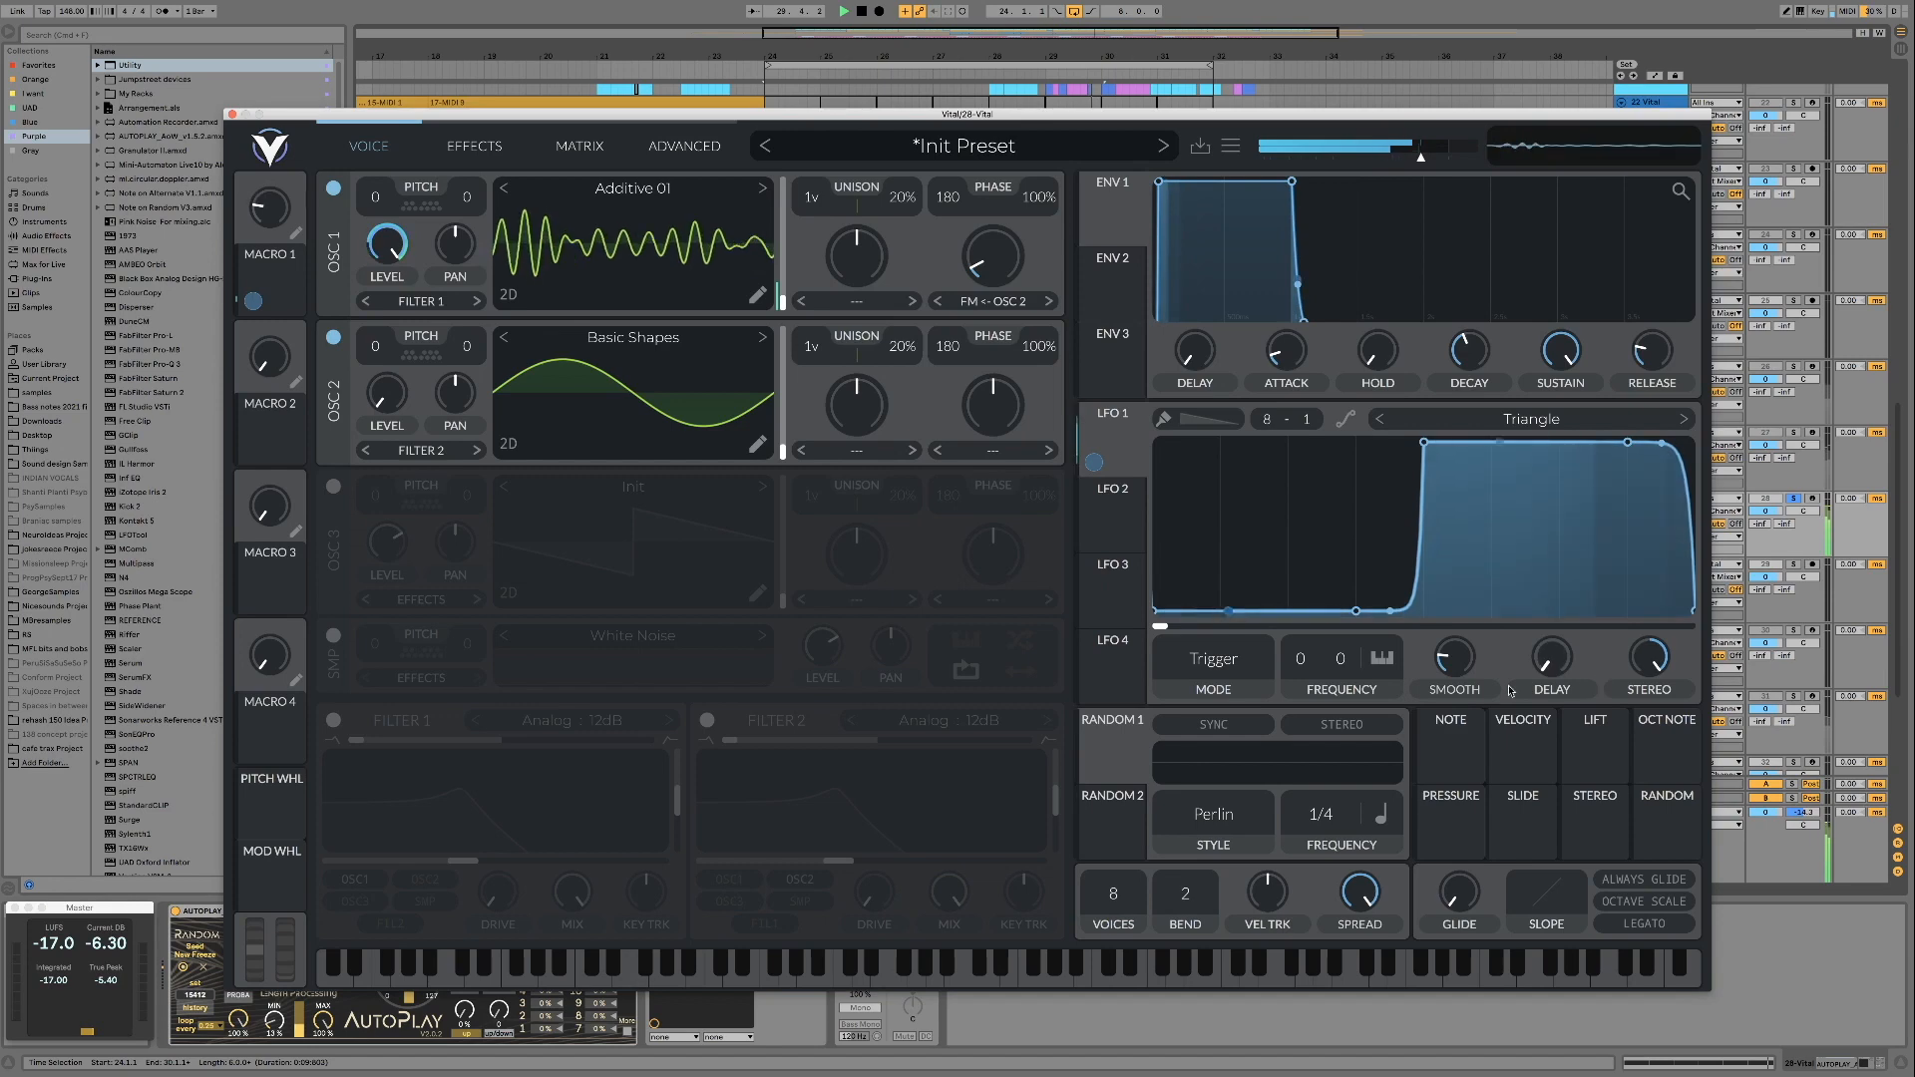
pyautogui.press('space')
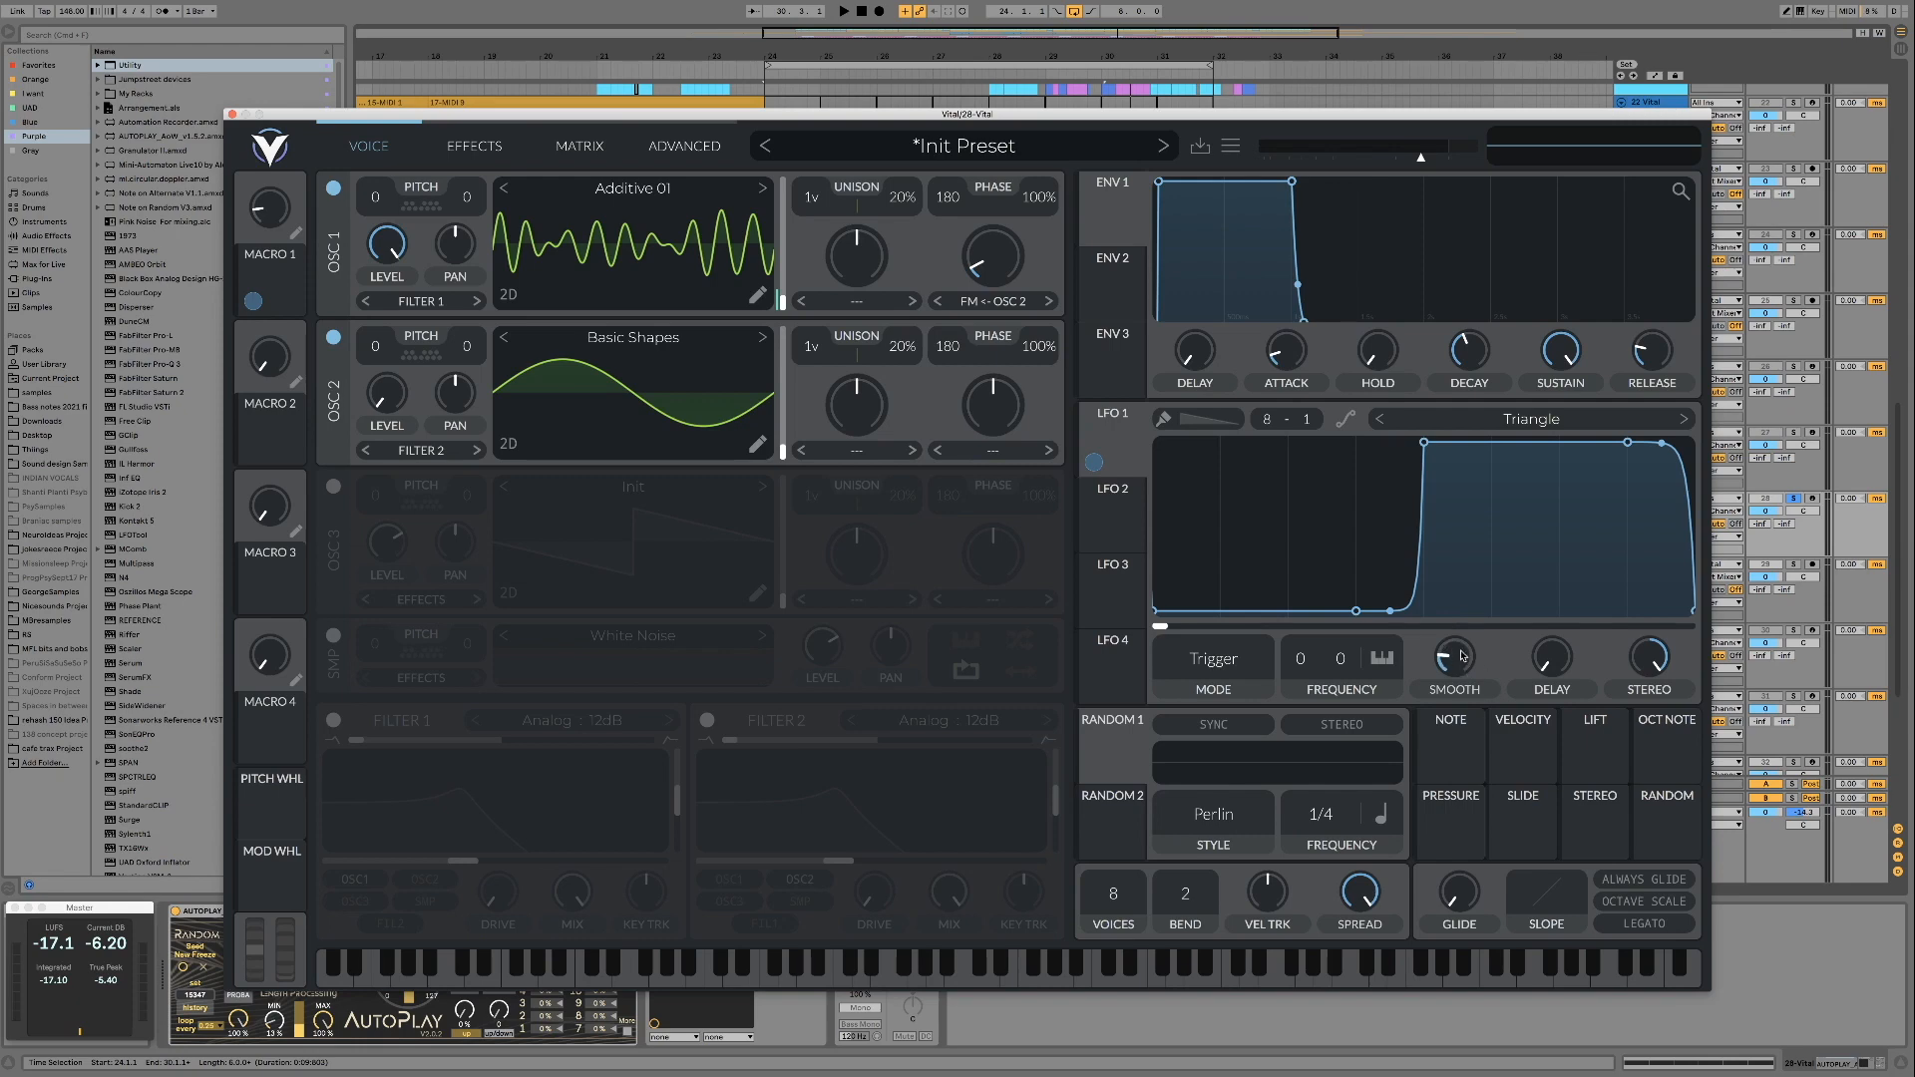
# - Compare LFO 1 with zero and slight smoothing during playback, keep a small amount, and fine-tune its stereo offset
pyautogui.moveTo(1462, 660); pyautogui.dragTo(1446, 725)
pyautogui.press('space')
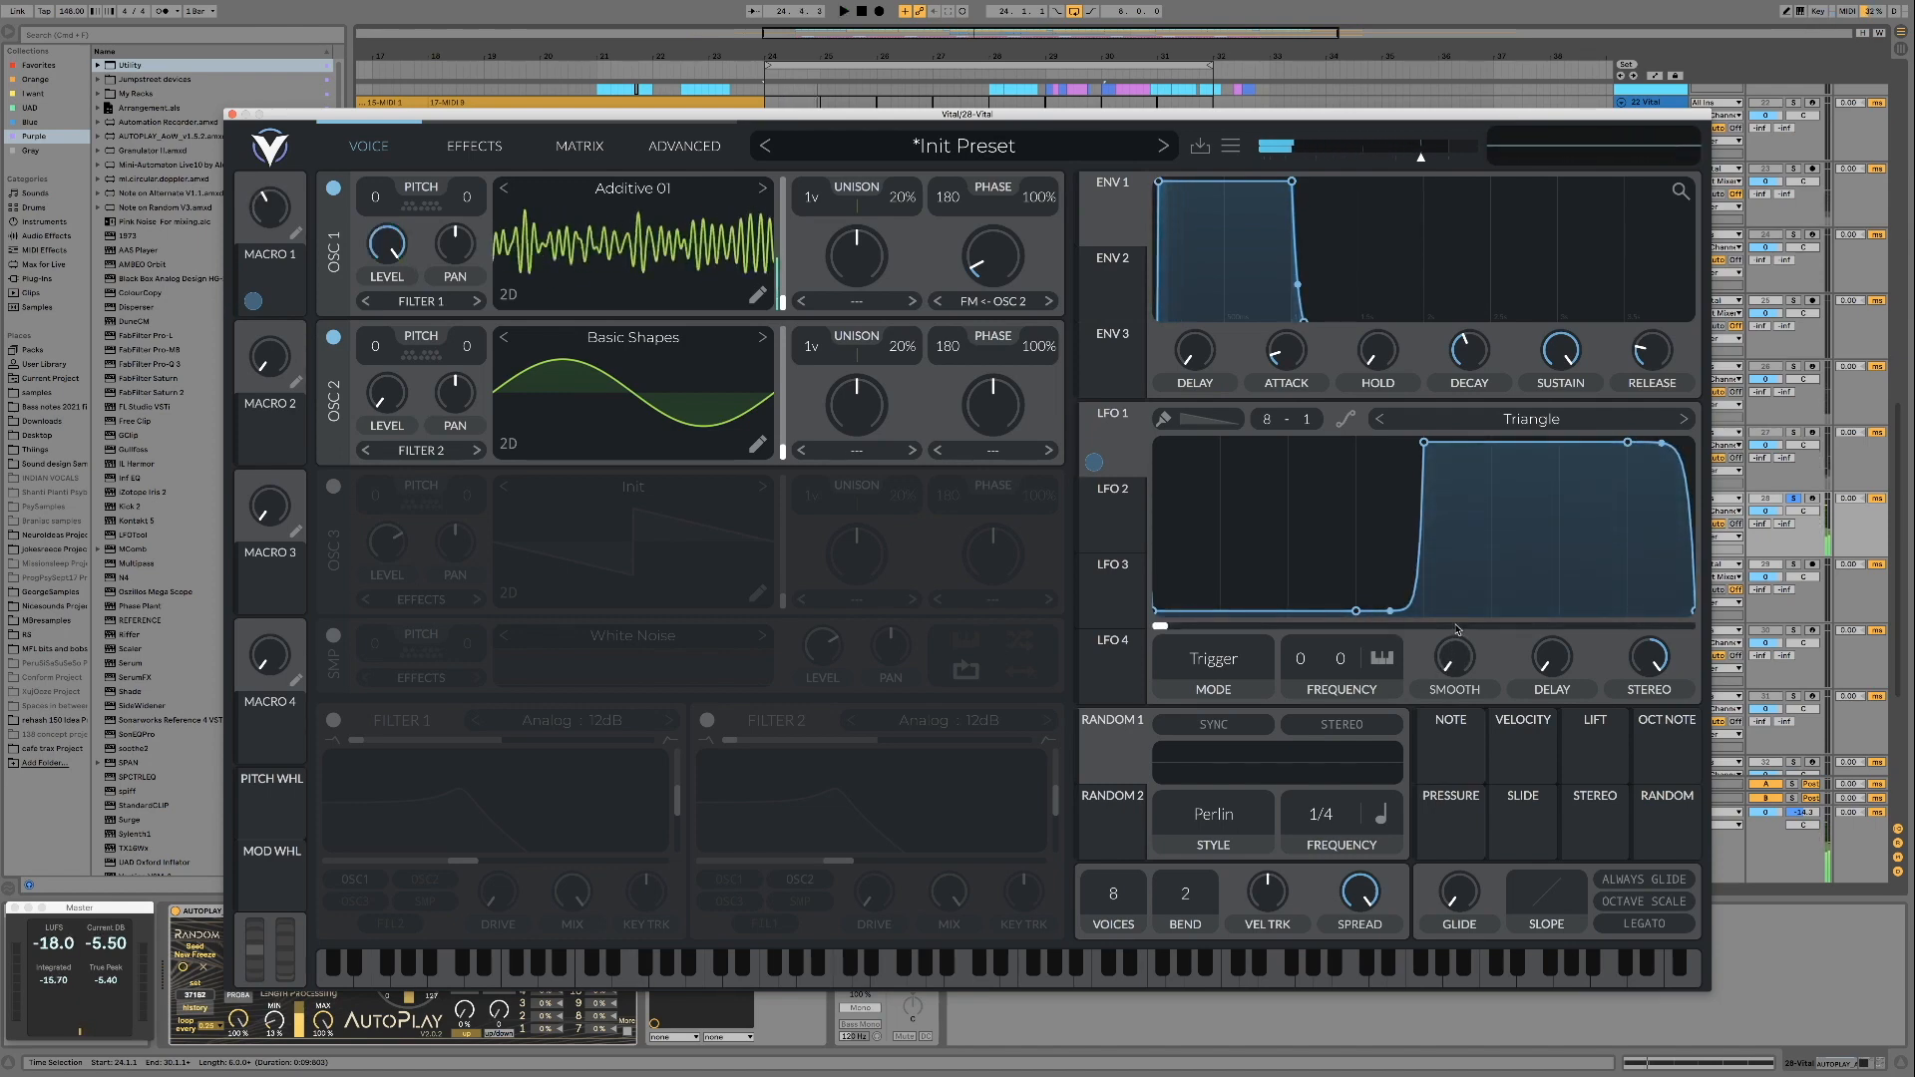
pyautogui.moveTo(1458, 649)
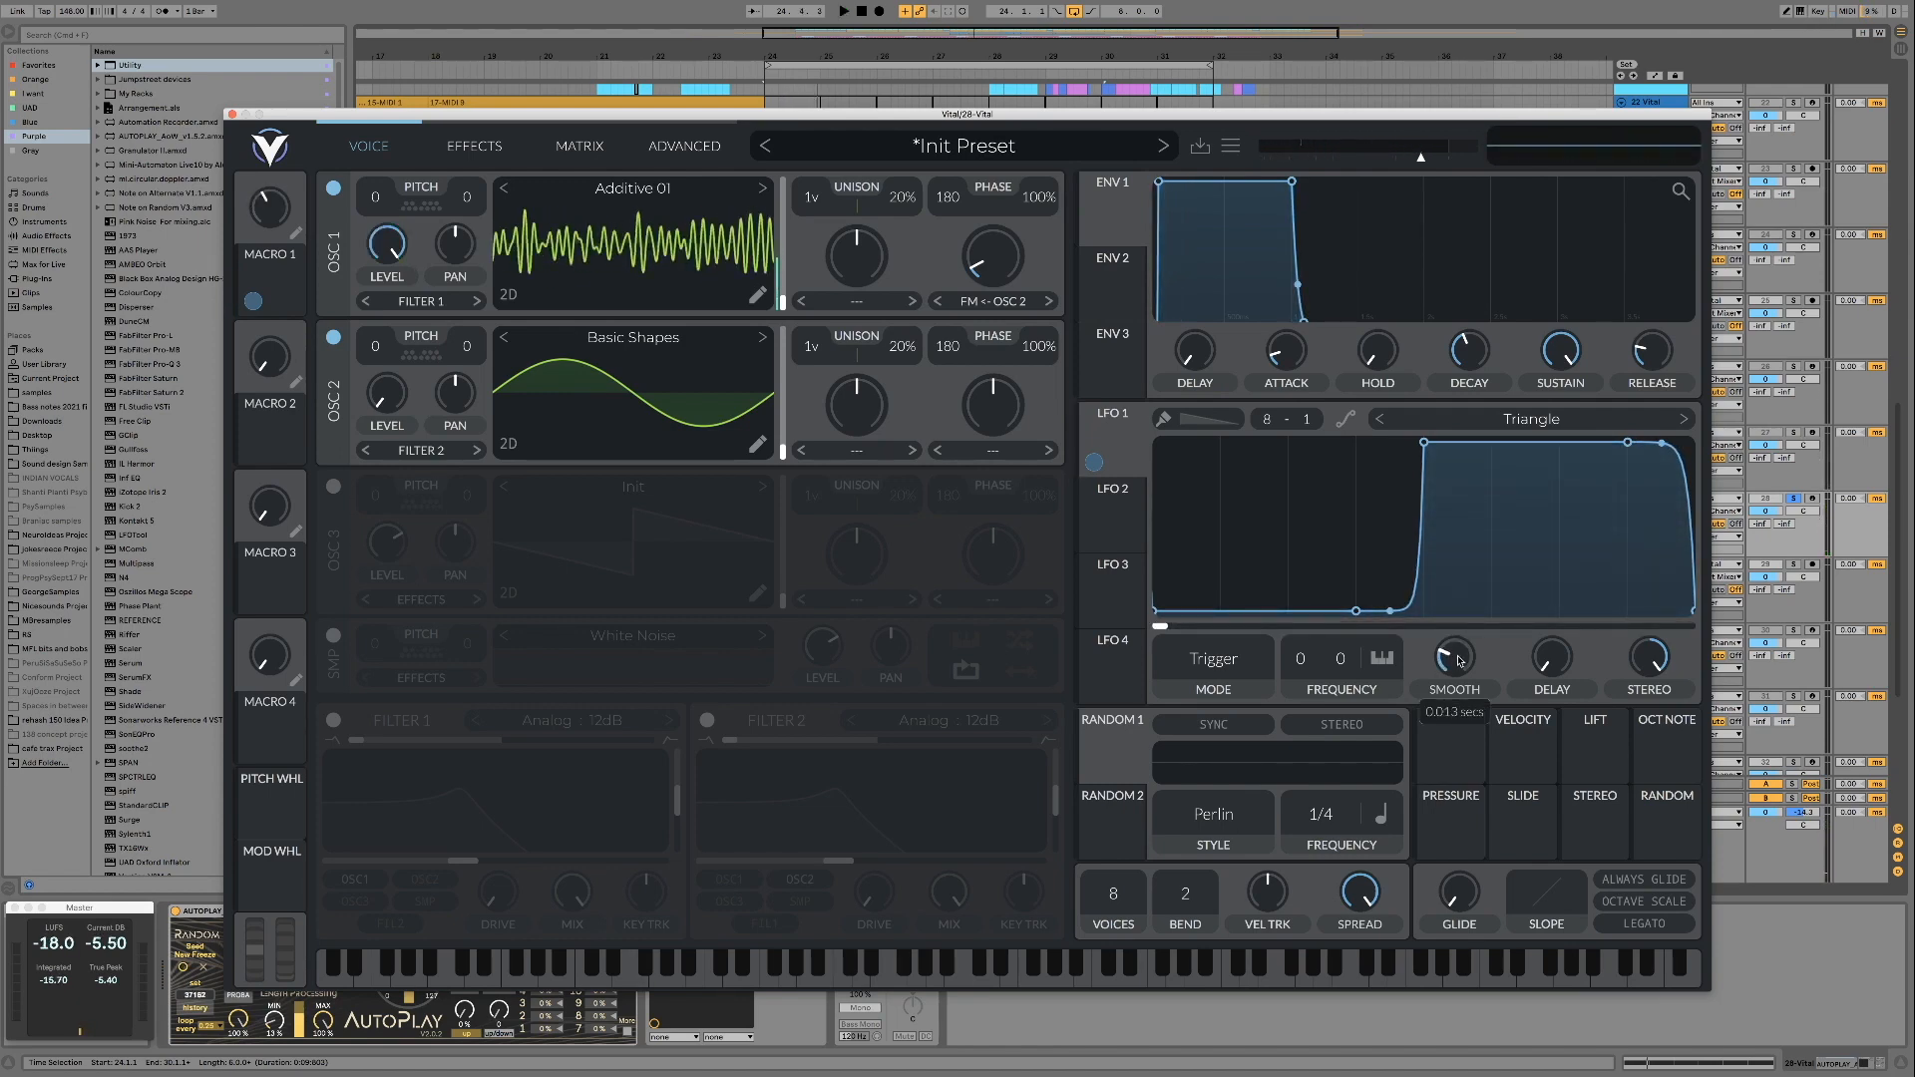
pyautogui.press('space')
pyautogui.moveTo(1458, 661); pyautogui.dragTo(1456, 668)
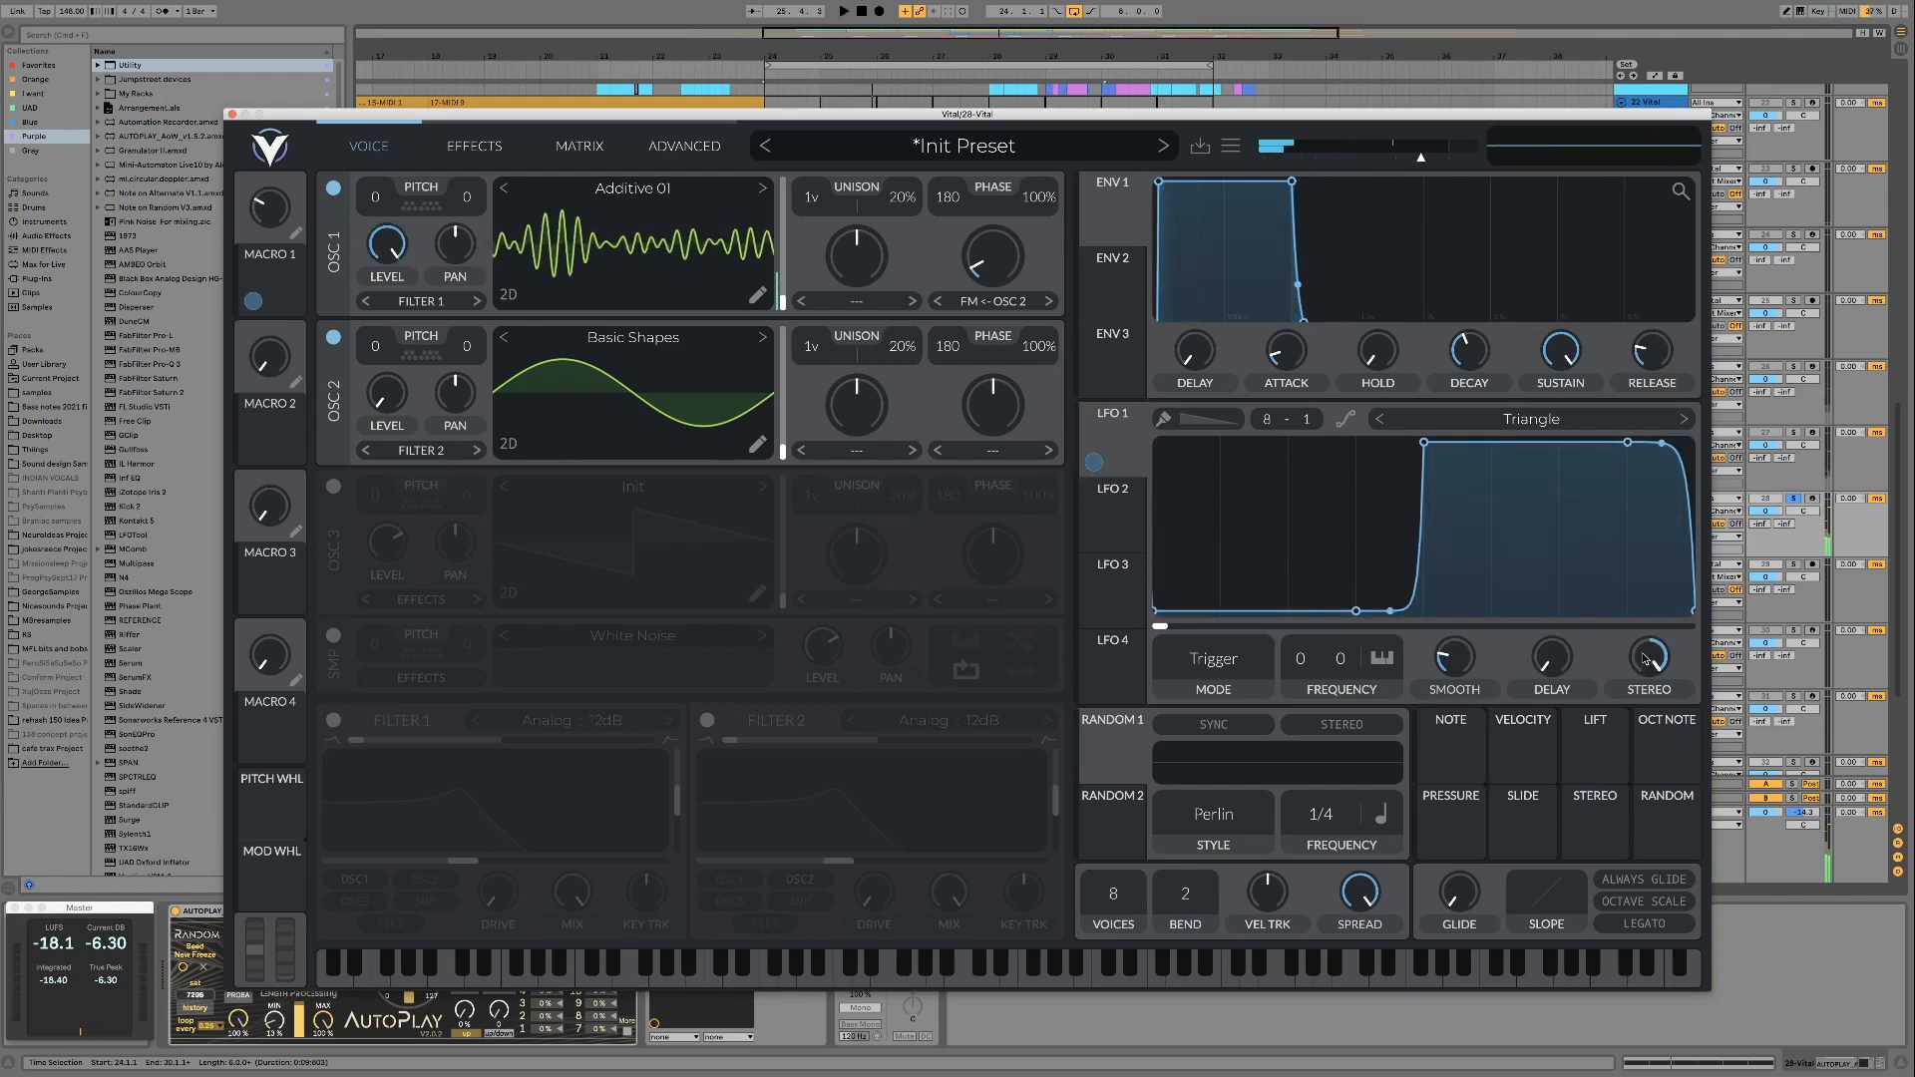
pyautogui.moveTo(1643, 659)
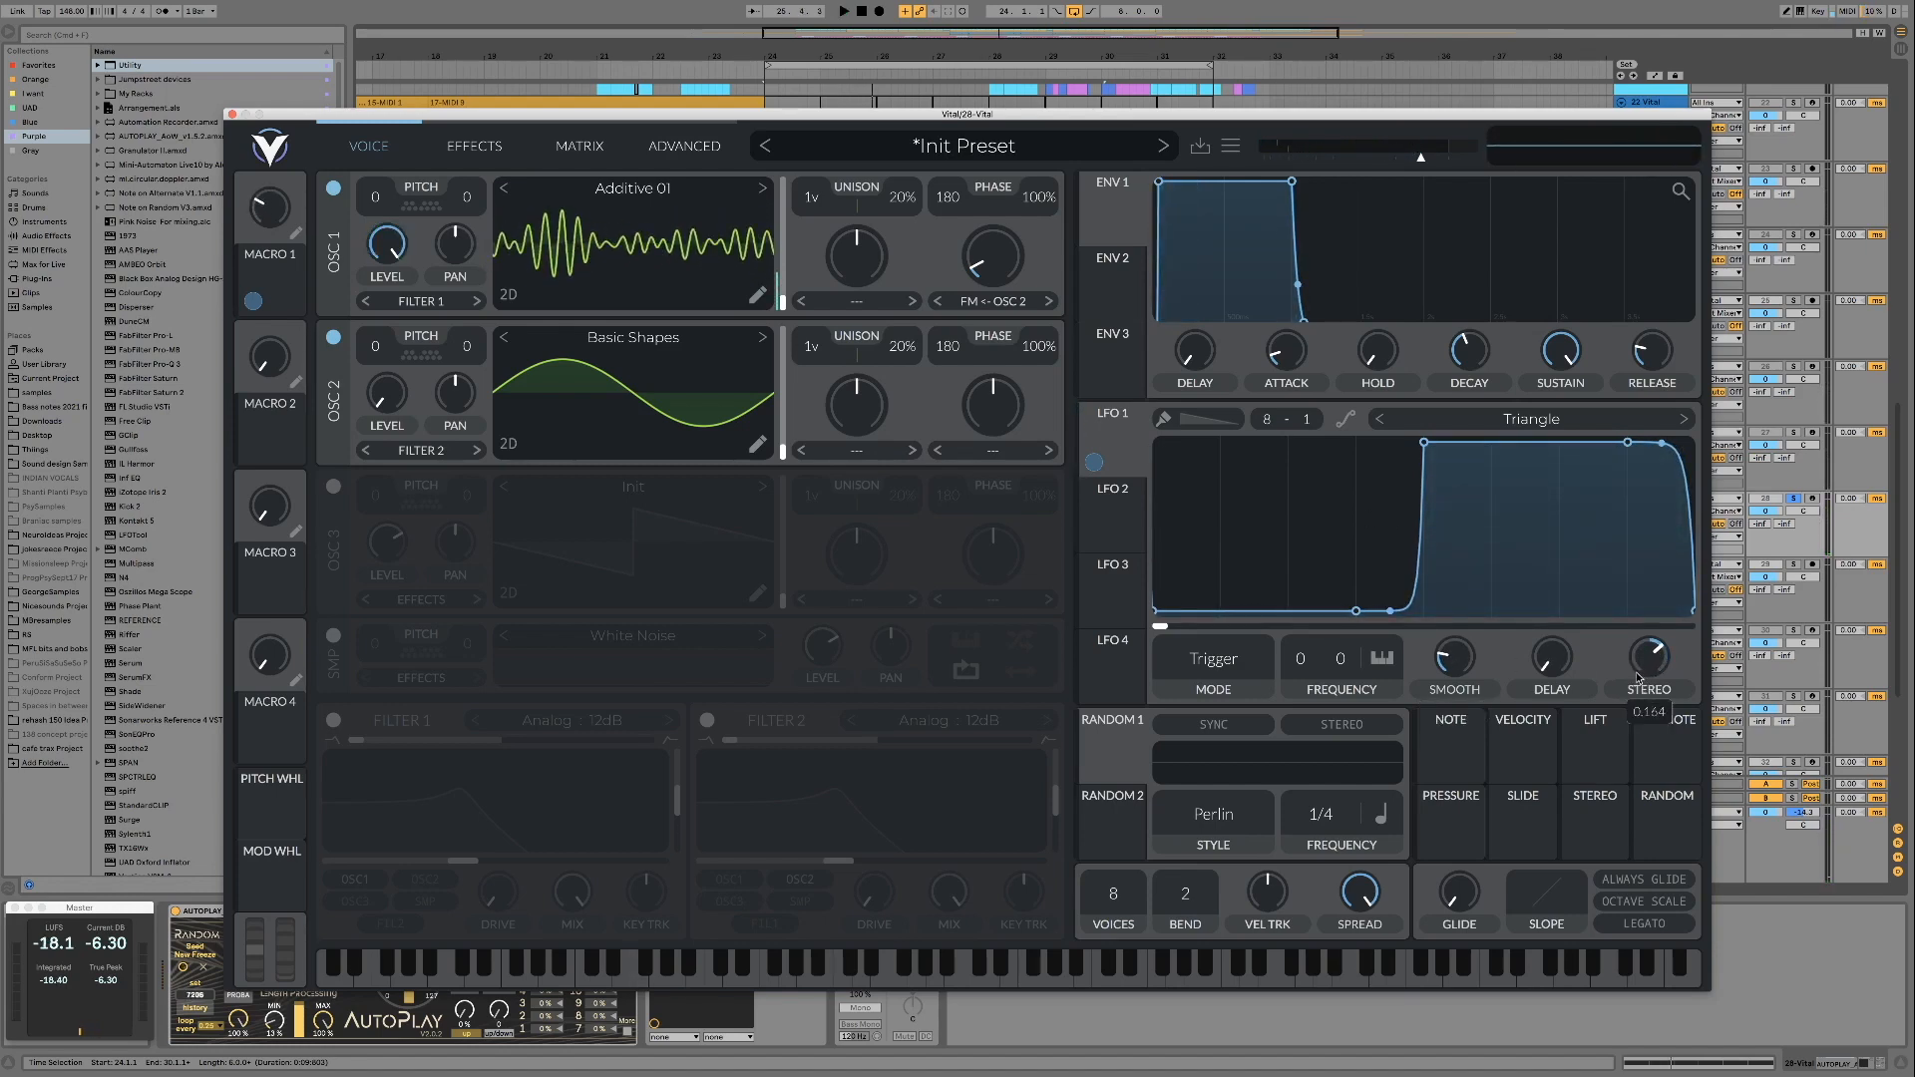
pyautogui.moveTo(1635, 676)
pyautogui.mouseDown()
pyautogui.moveTo(1636, 648)
pyautogui.moveTo(1639, 682)
pyautogui.moveTo(1638, 655)
pyautogui.moveTo(1658, 664)
pyautogui.mouseUp()
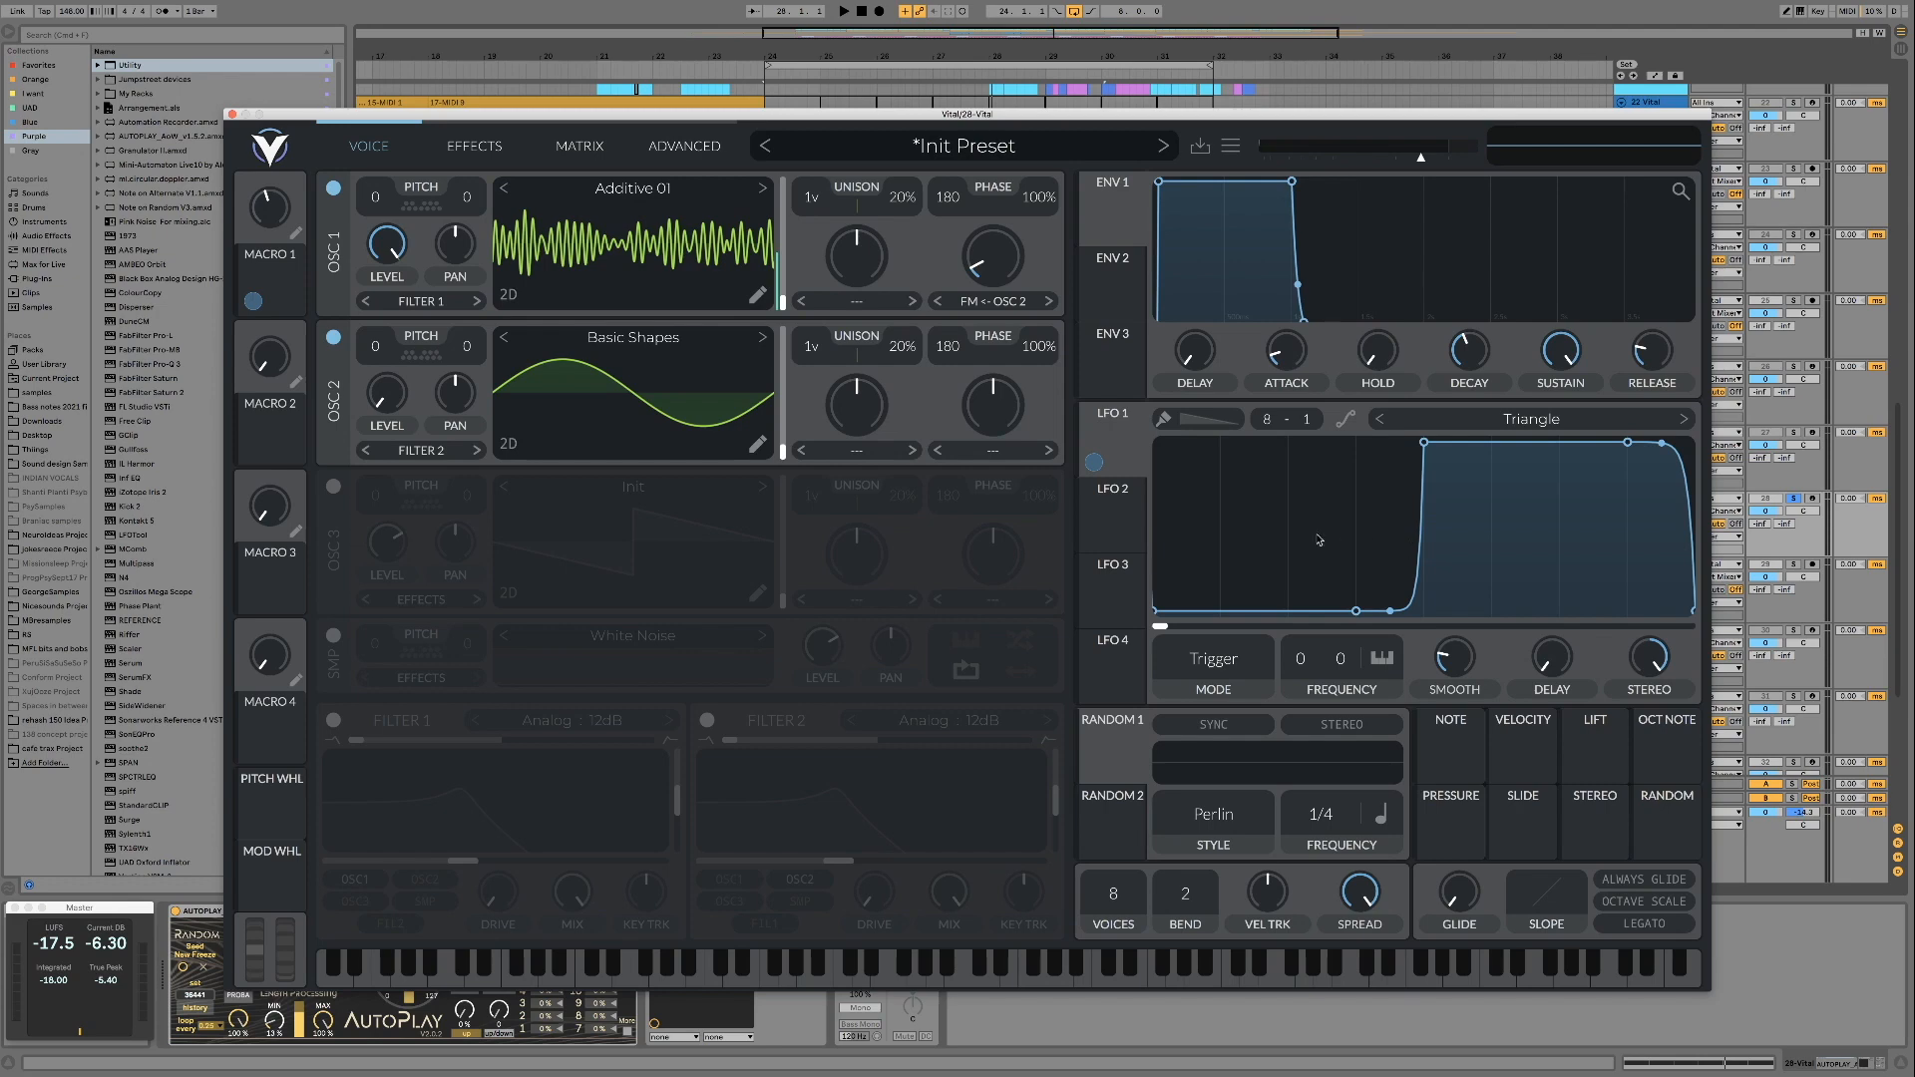
# - Try LFO 1 keytrack transpositions of 12, 36 and -12 while auditioning, and return it to 0
pyautogui.moveTo(1306, 665); pyautogui.dragTo(1307, 644)
pyautogui.press('space')
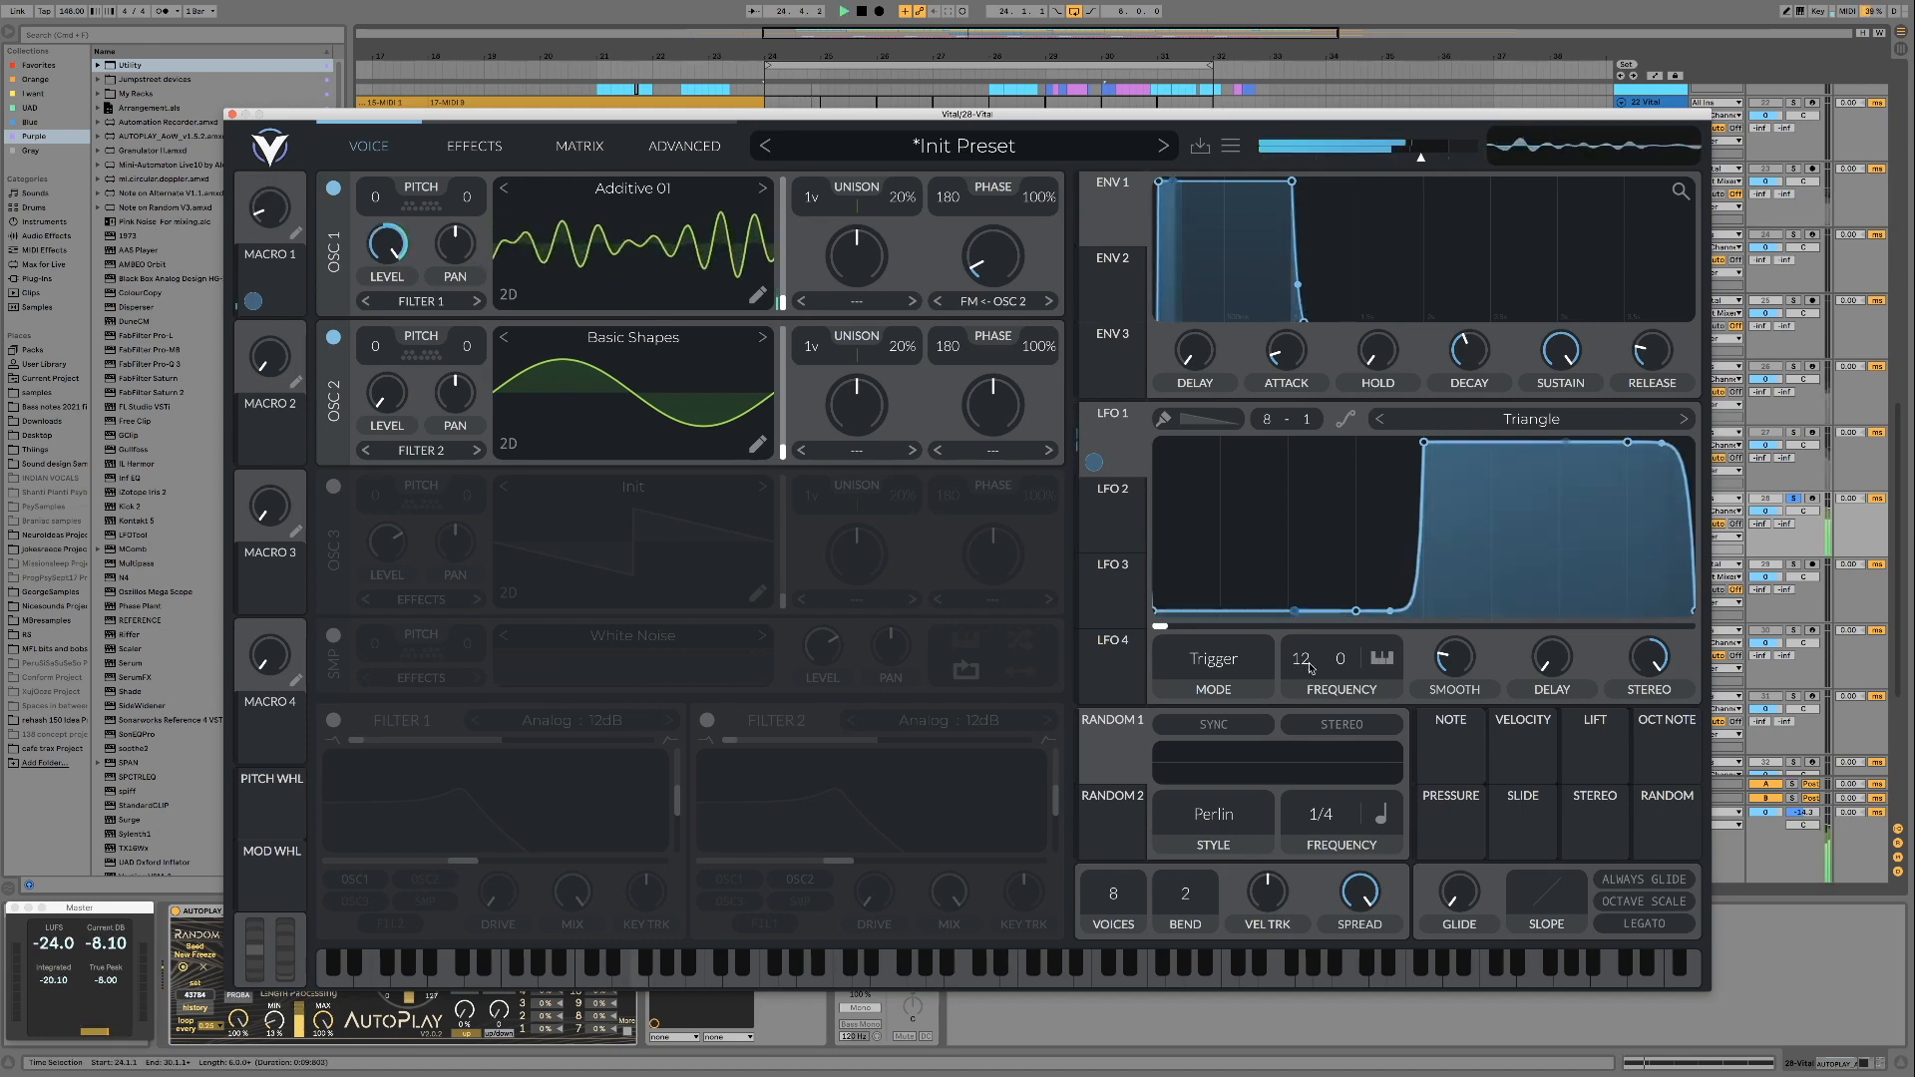
pyautogui.press('space')
pyautogui.moveTo(1309, 663); pyautogui.dragTo(1315, 482)
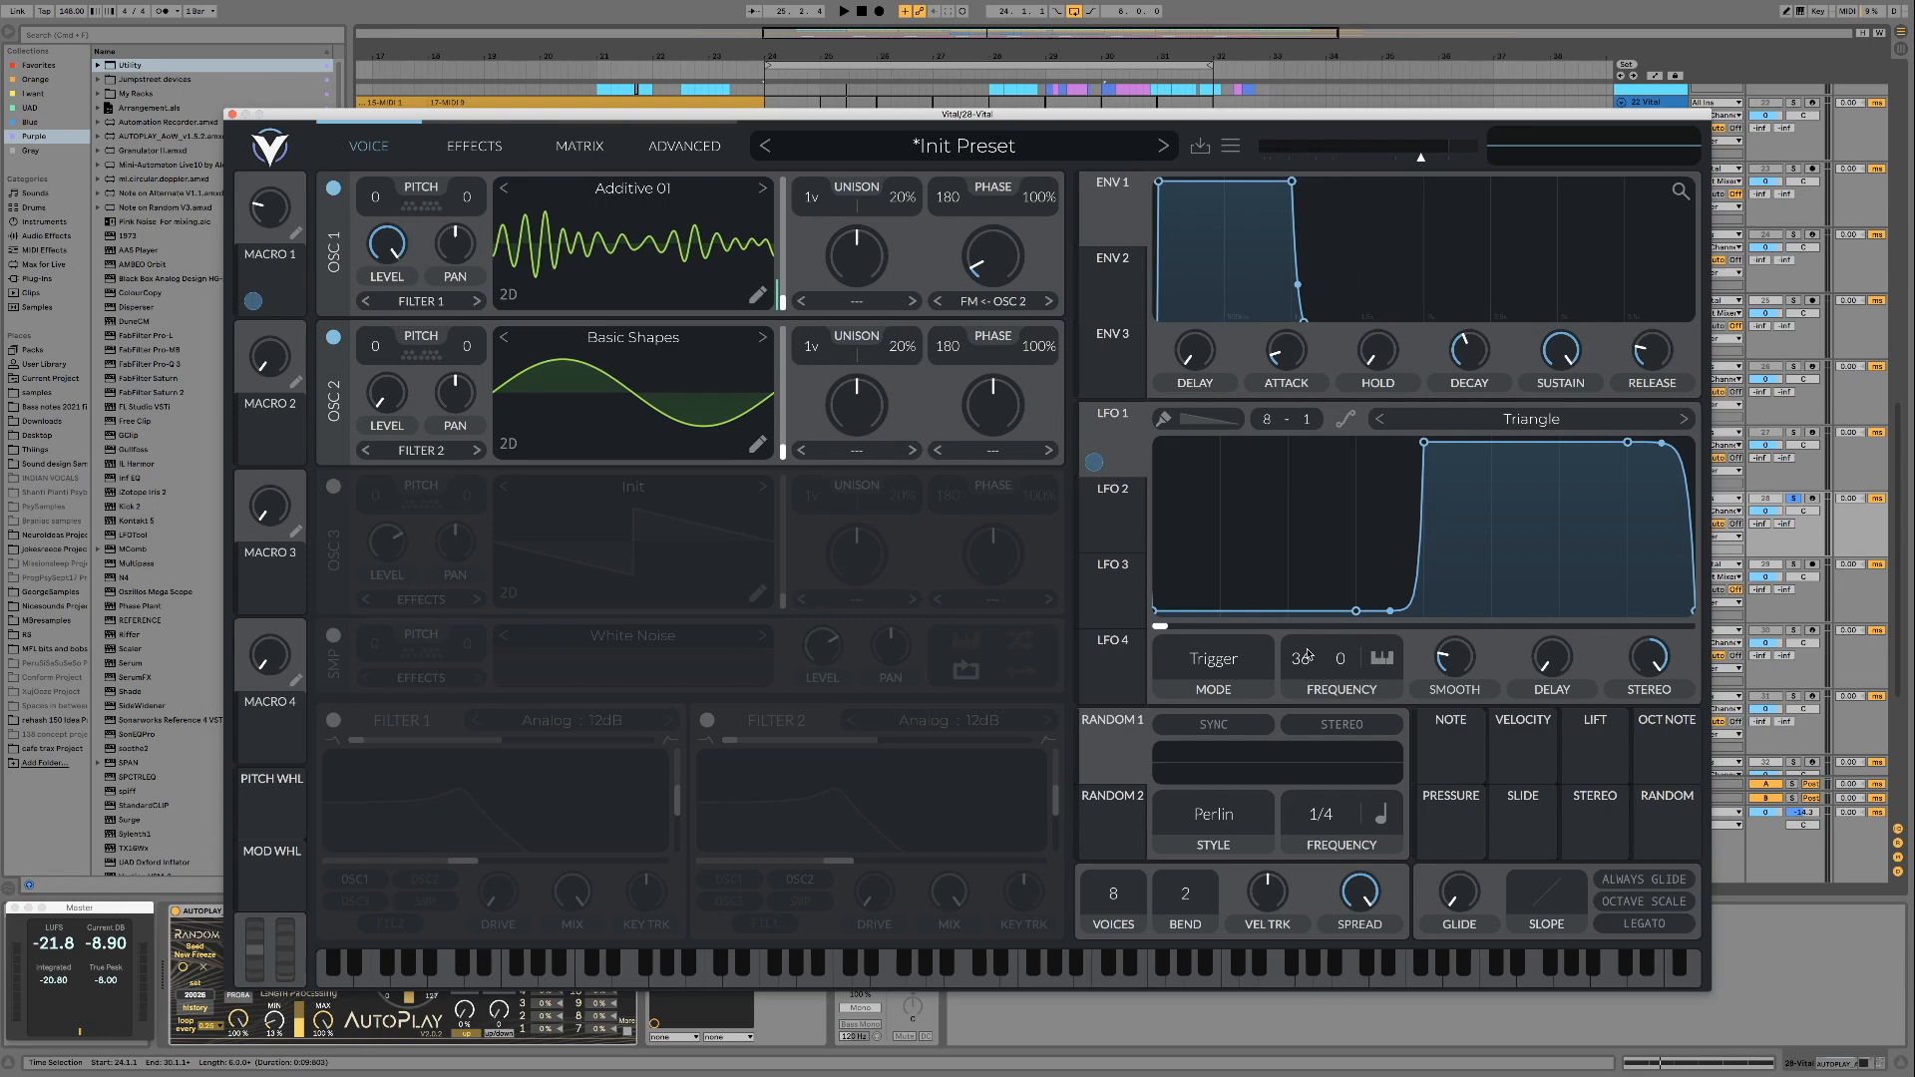
pyautogui.press('space')
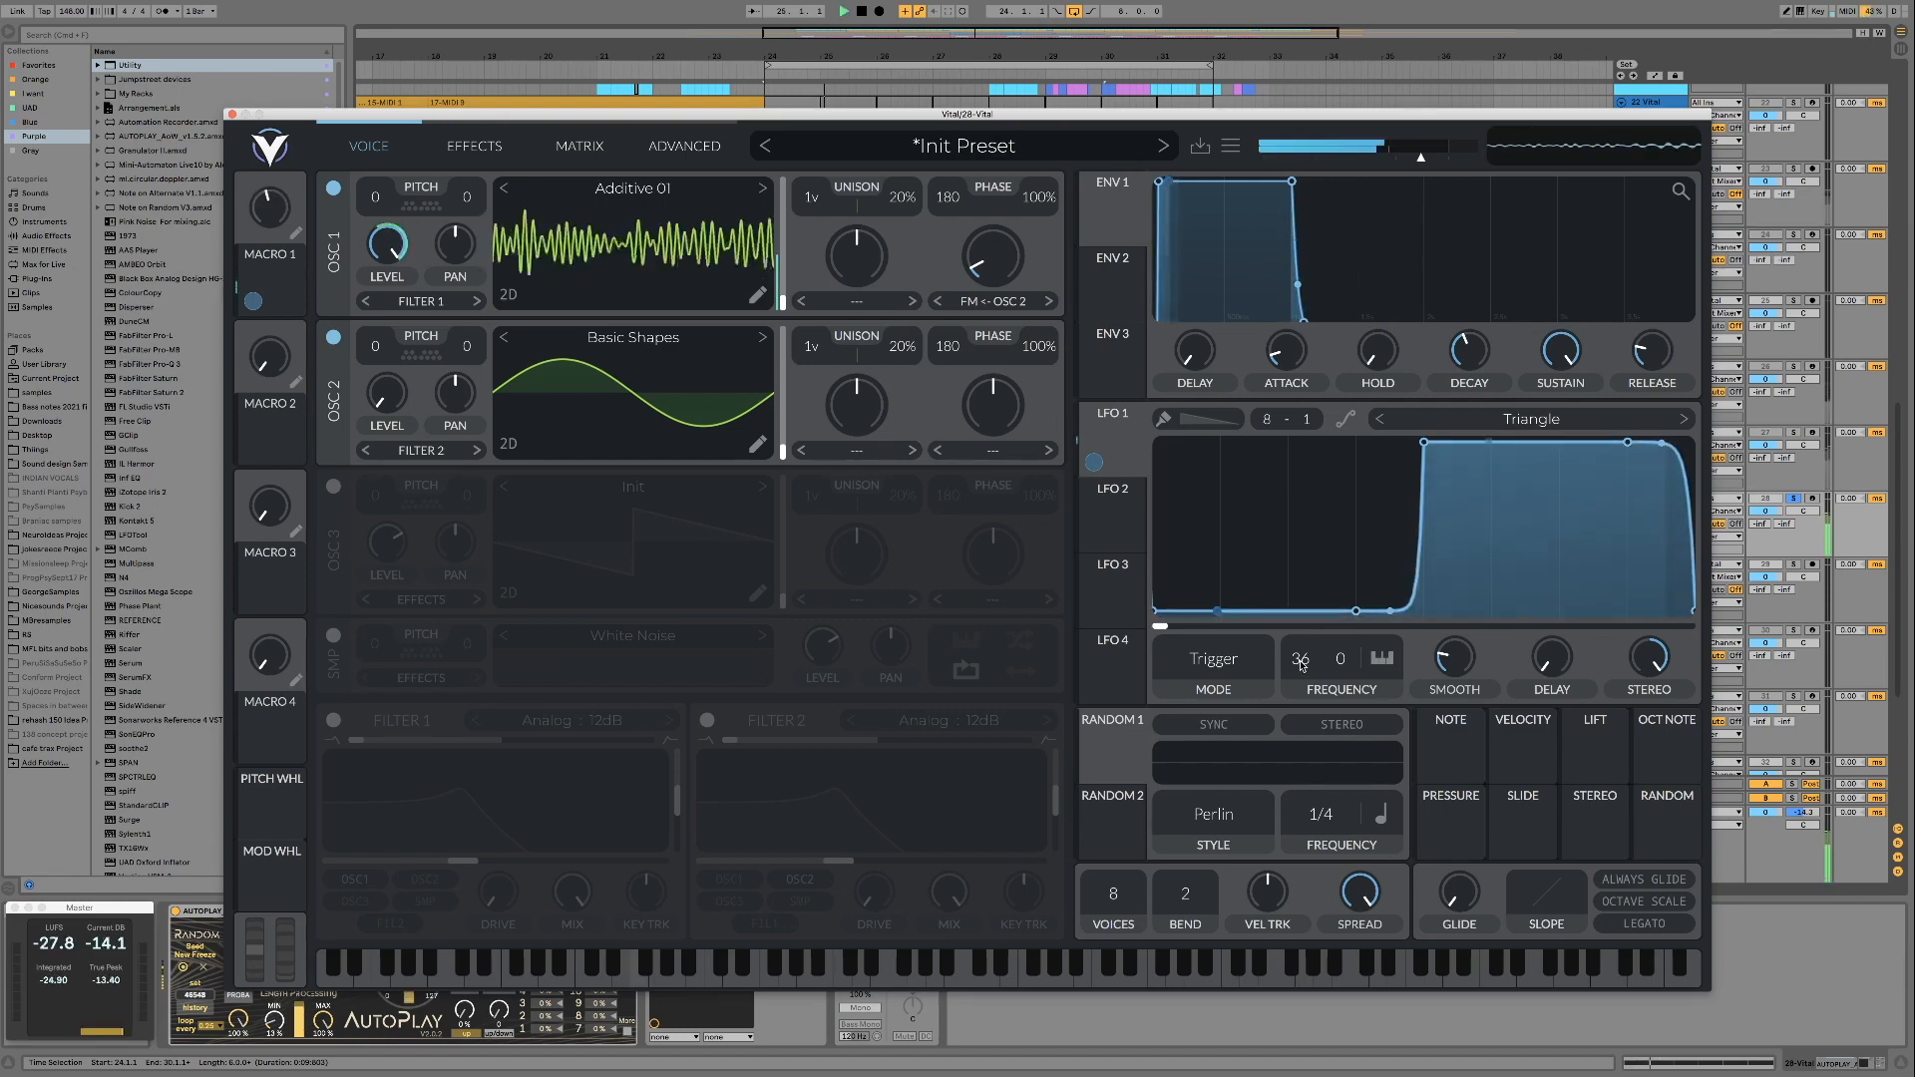
pyautogui.doubleClick(1303, 660)
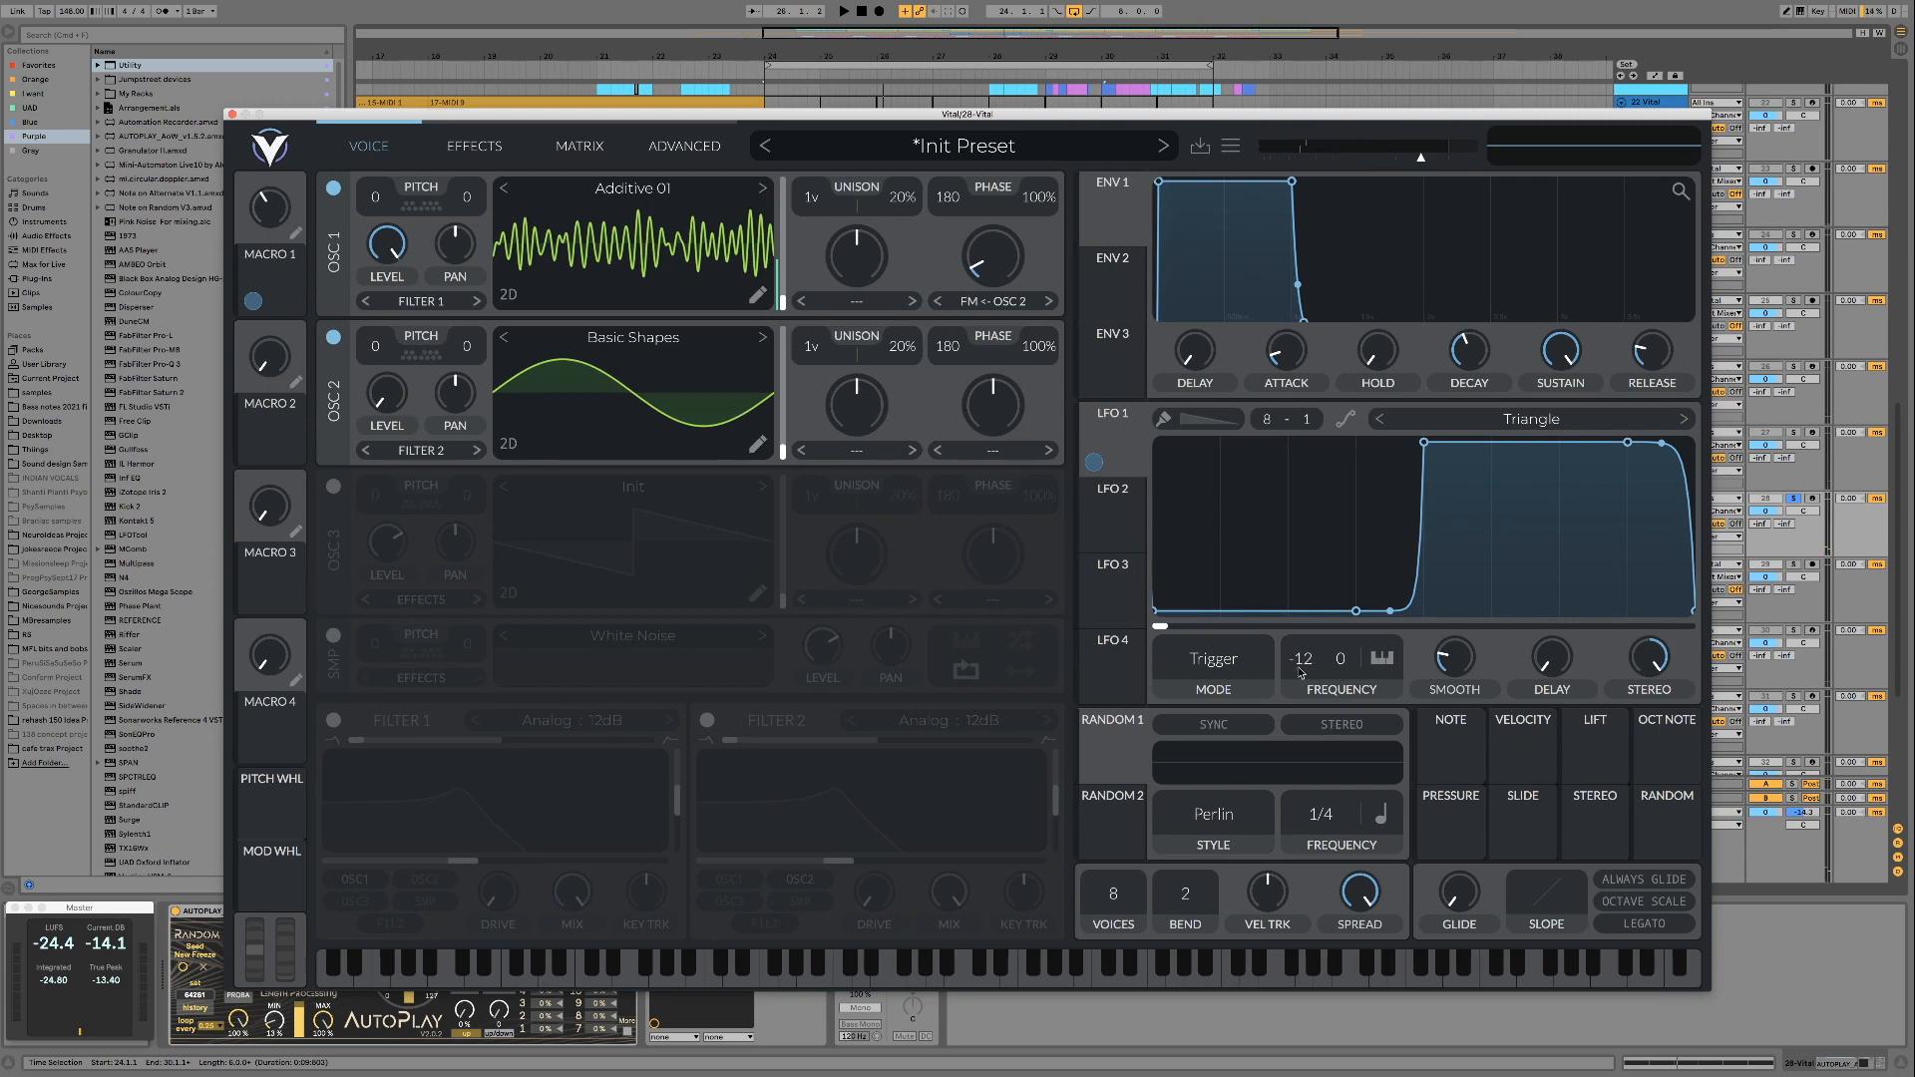
pyautogui.moveTo(1309, 667); pyautogui.dragTo(1313, 628)
pyautogui.press('space')
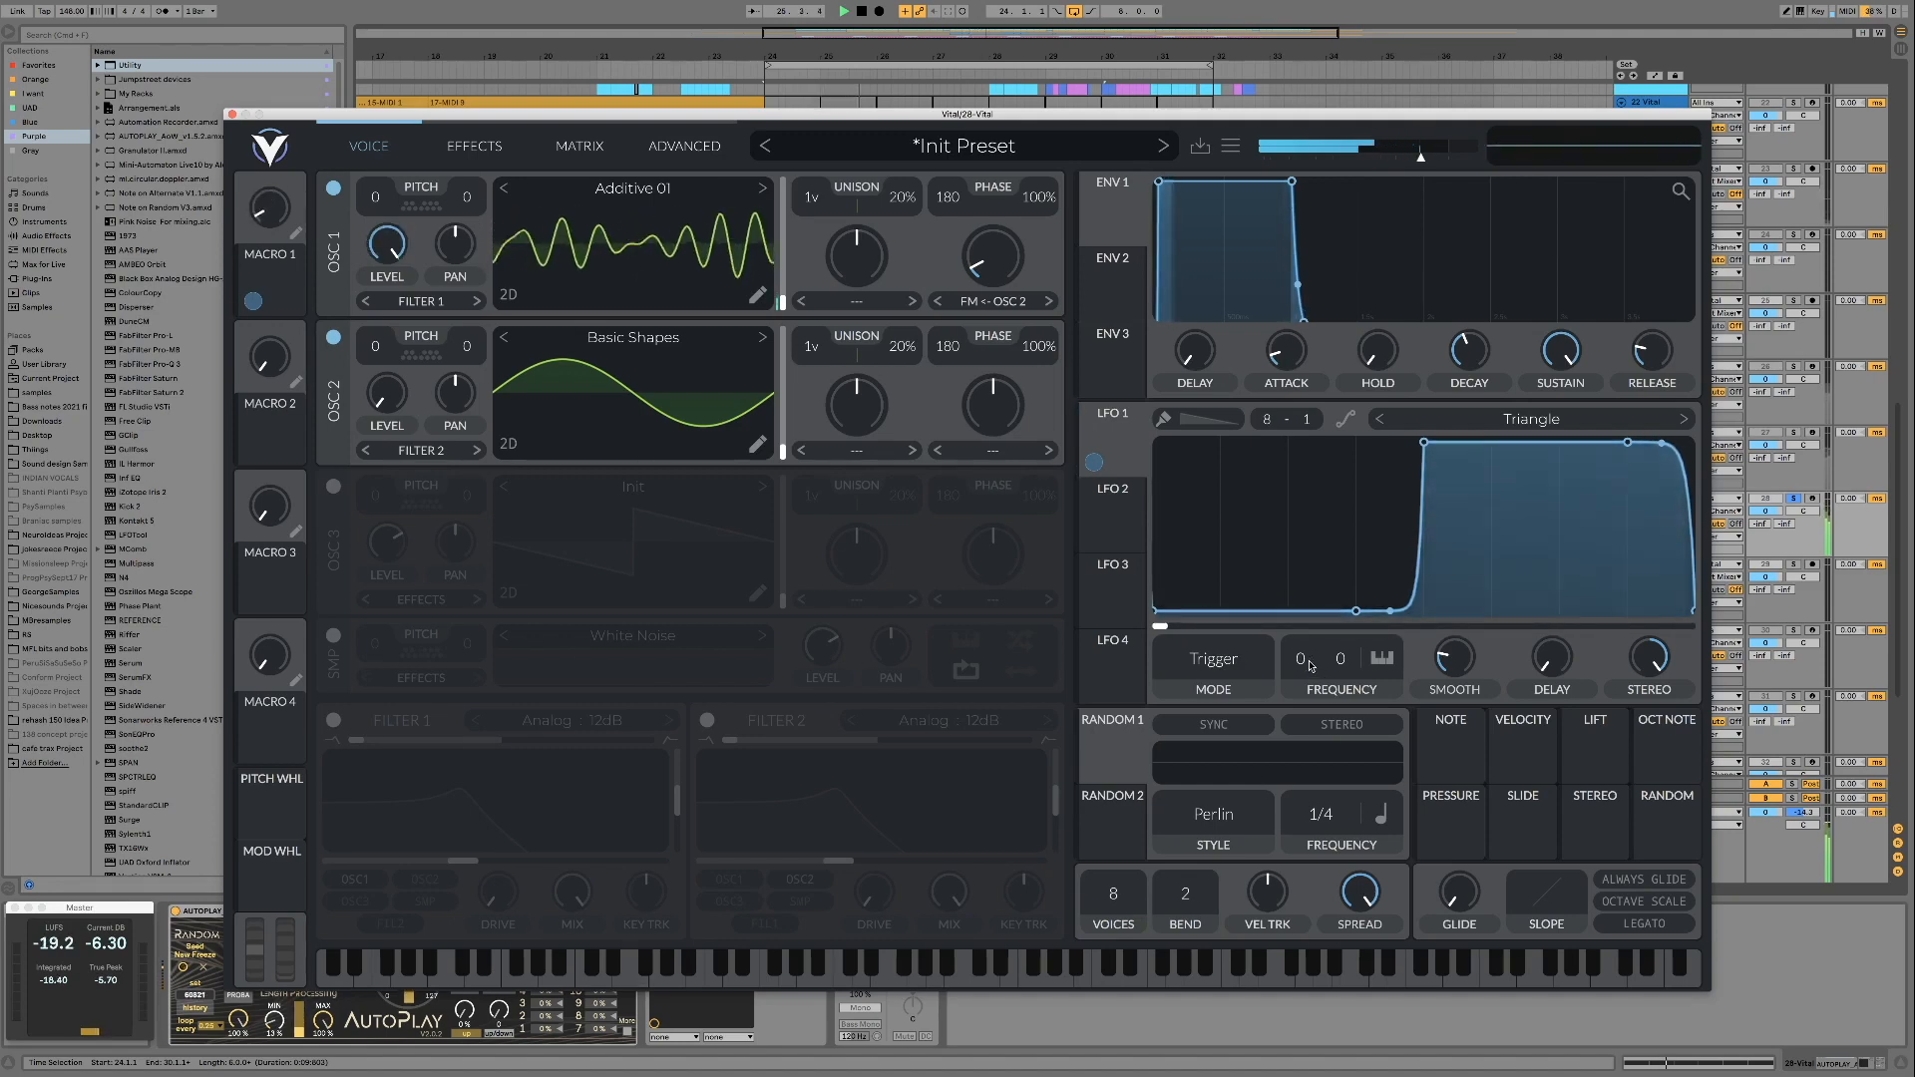
pyautogui.press('space')
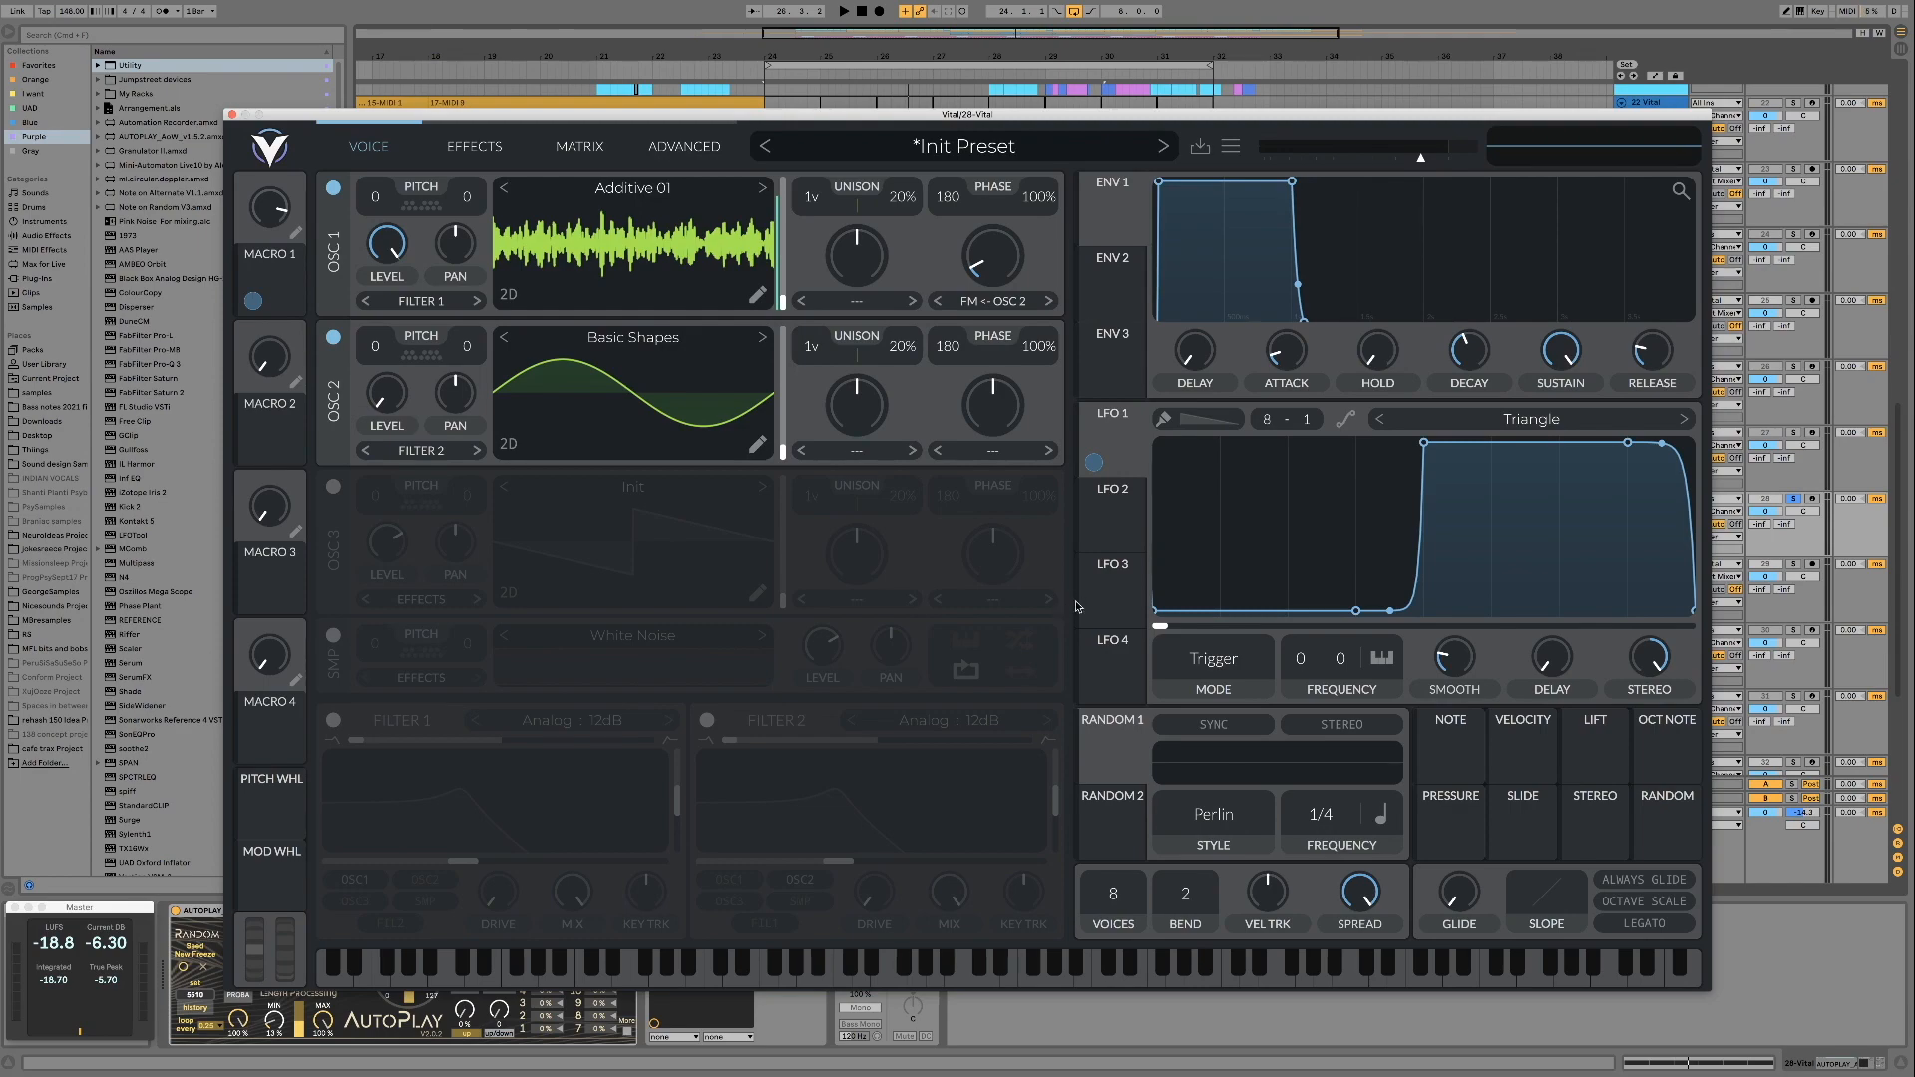
# - Compare the patch in mono and stereo by toggling the track's Utility device during loop playback
pyautogui.moveTo(769, 124); pyautogui.dragTo(1472, 1057)
pyautogui.click(842, 911)
pyautogui.press('space')
pyautogui.moveTo(1112, 1056); pyautogui.dragTo(1126, 127)
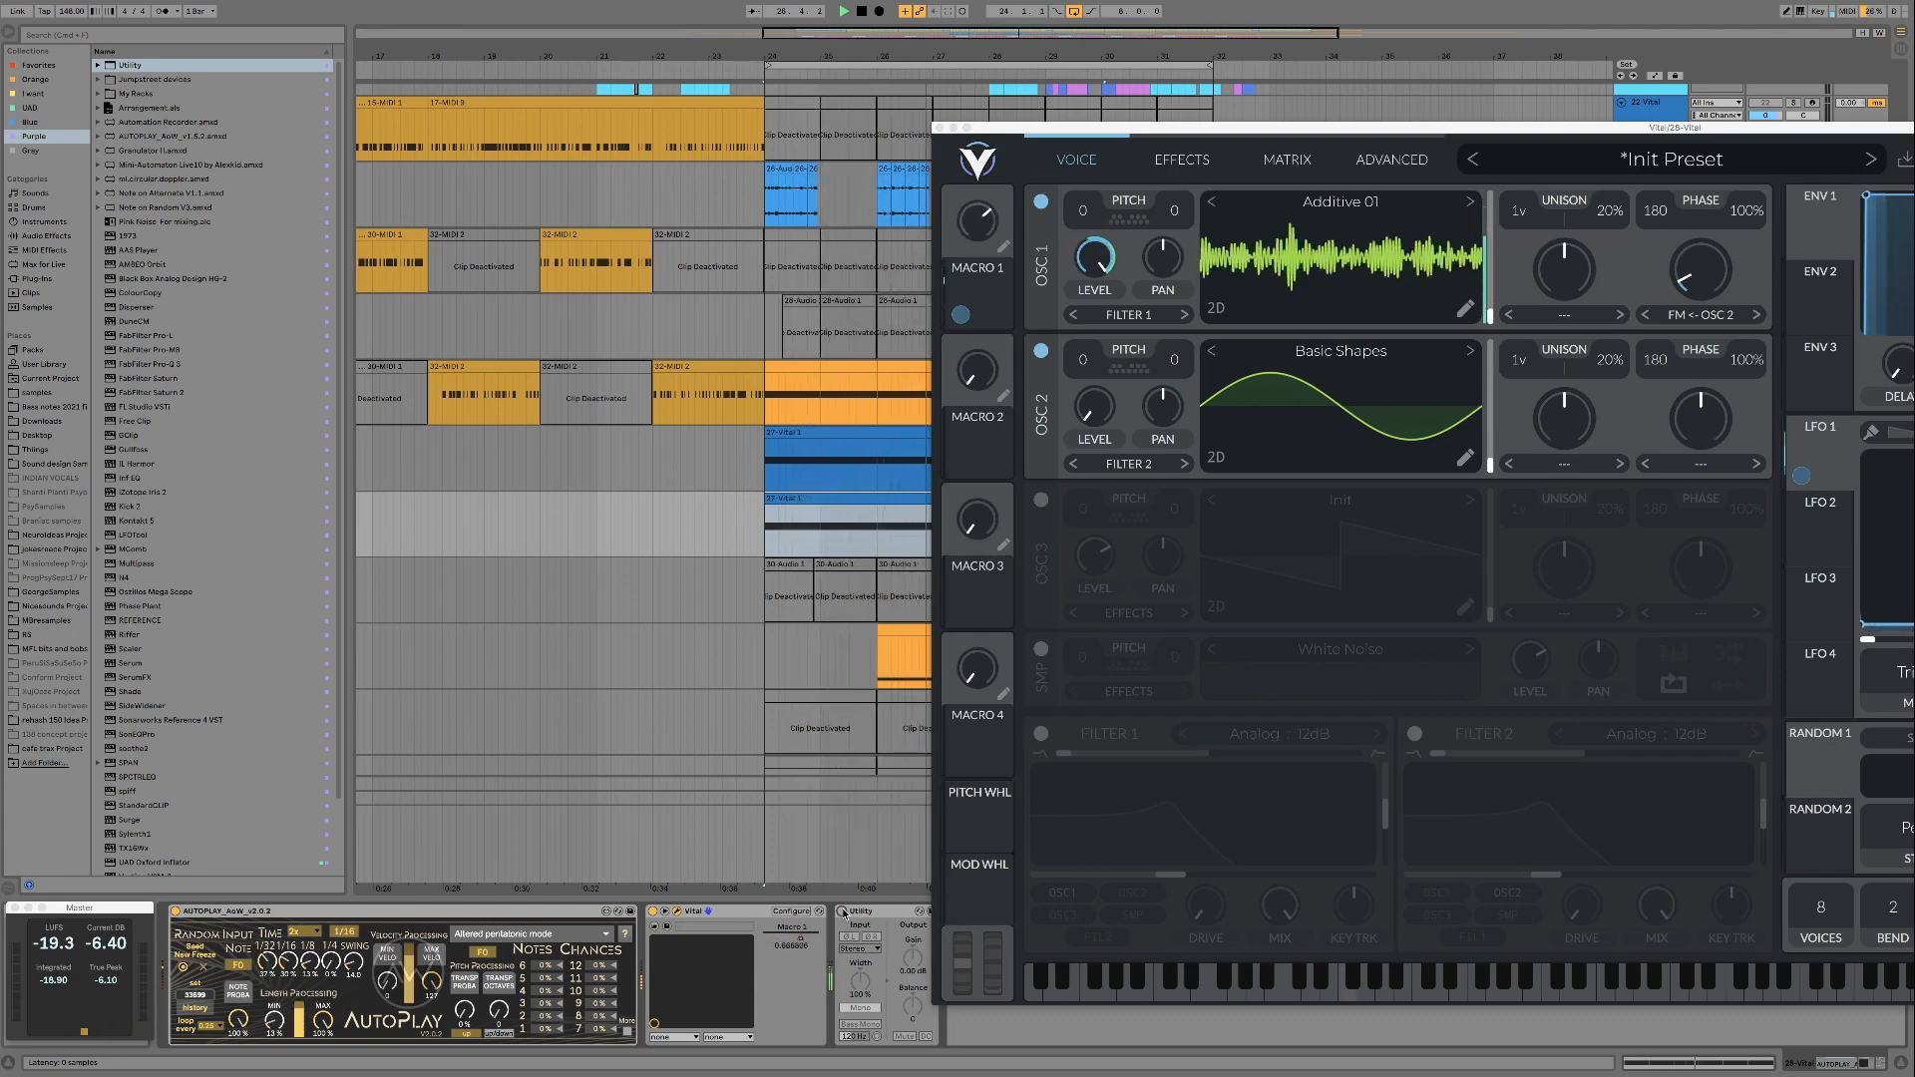
pyautogui.press('space')
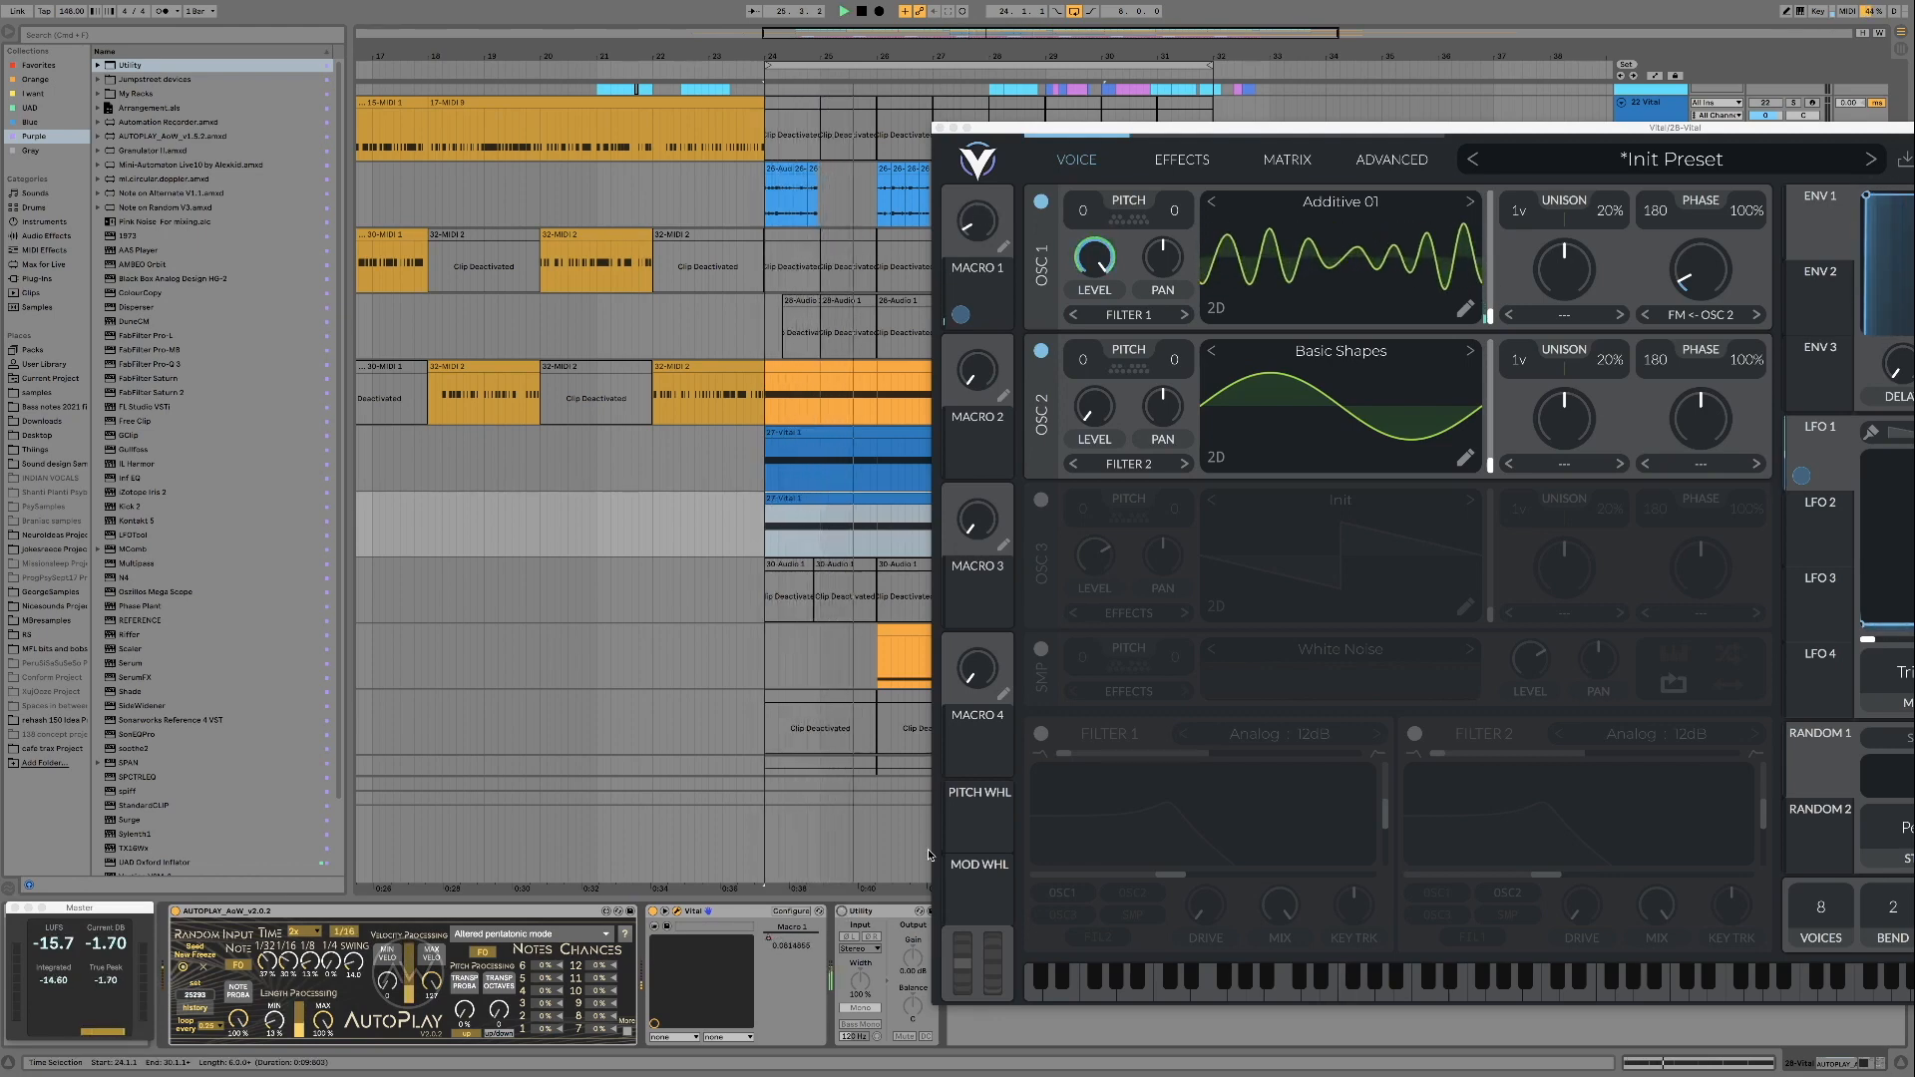
pyautogui.moveTo(1248, 133)
pyautogui.mouseDown()
pyautogui.moveTo(1257, 793)
pyautogui.moveTo(1226, 558)
pyautogui.moveTo(1226, 146)
pyautogui.mouseUp()
pyautogui.click(841, 912)
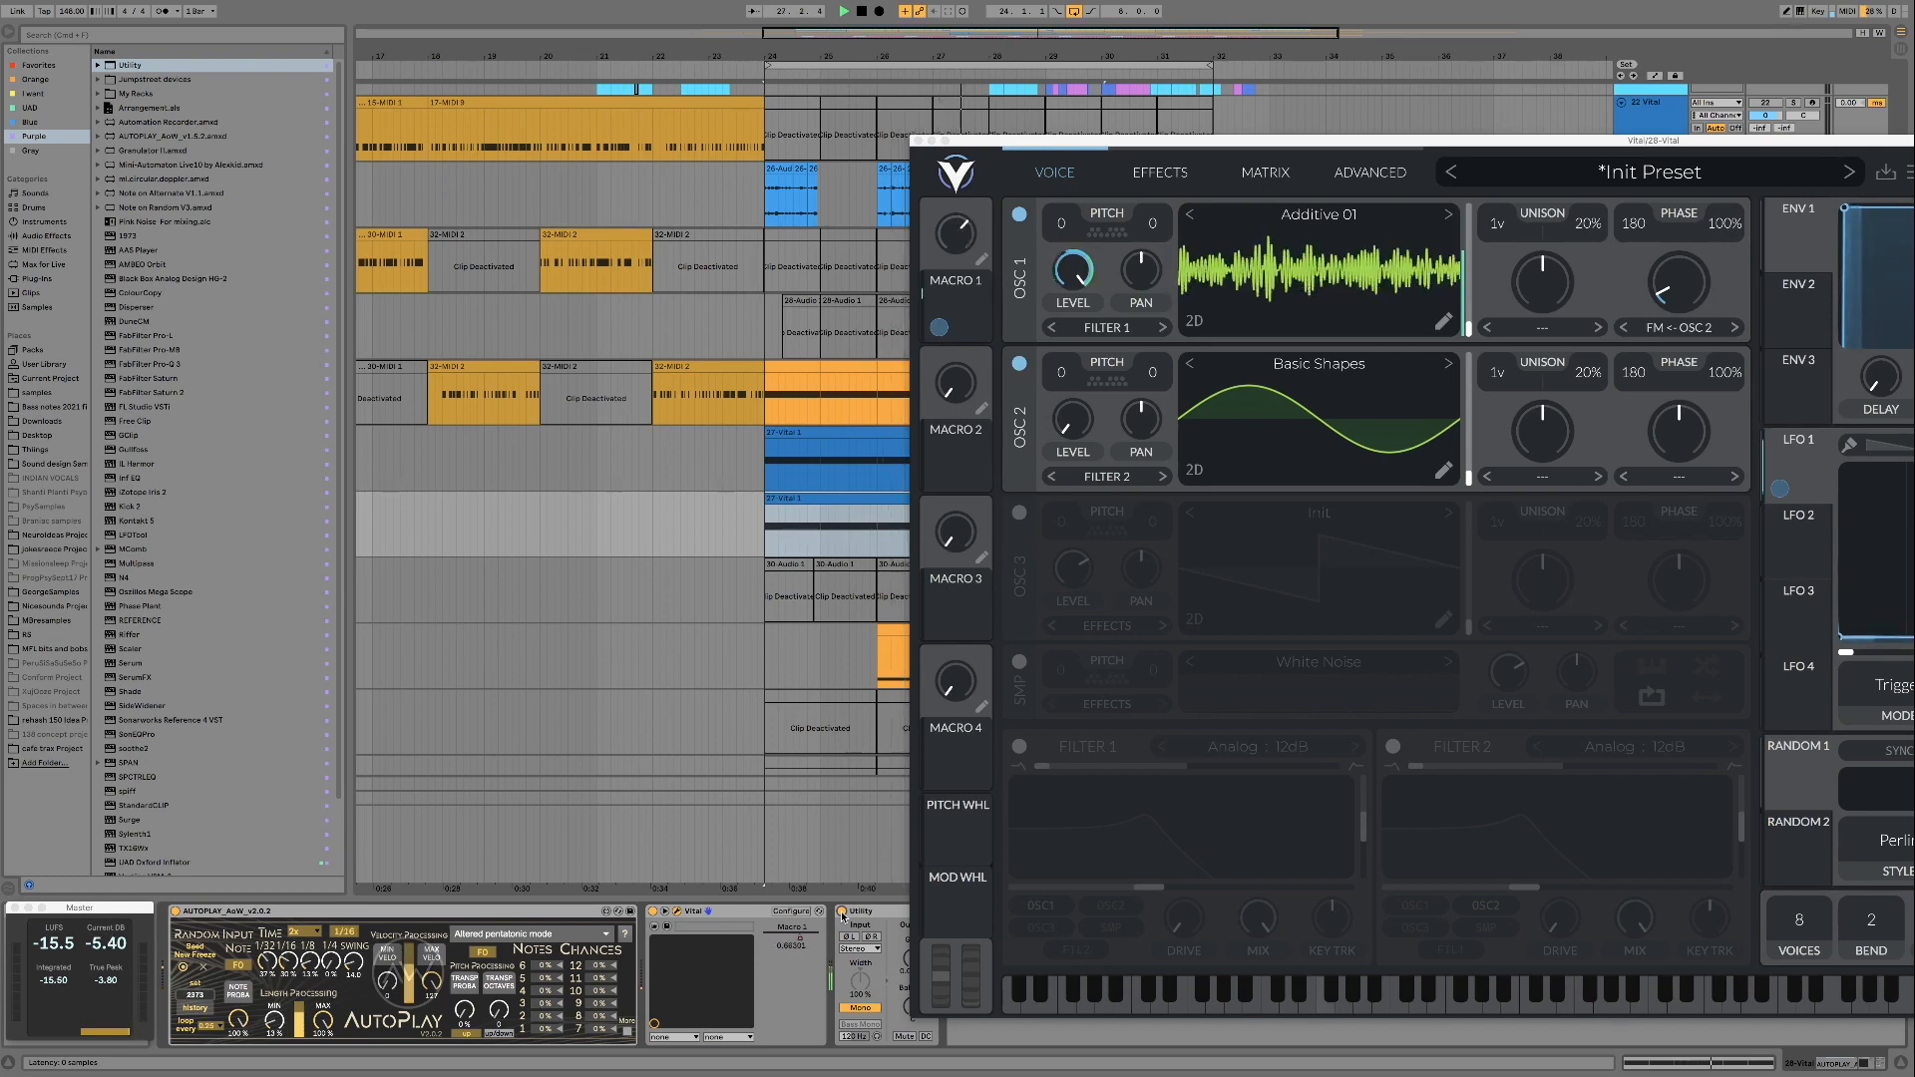
pyautogui.click(840, 911)
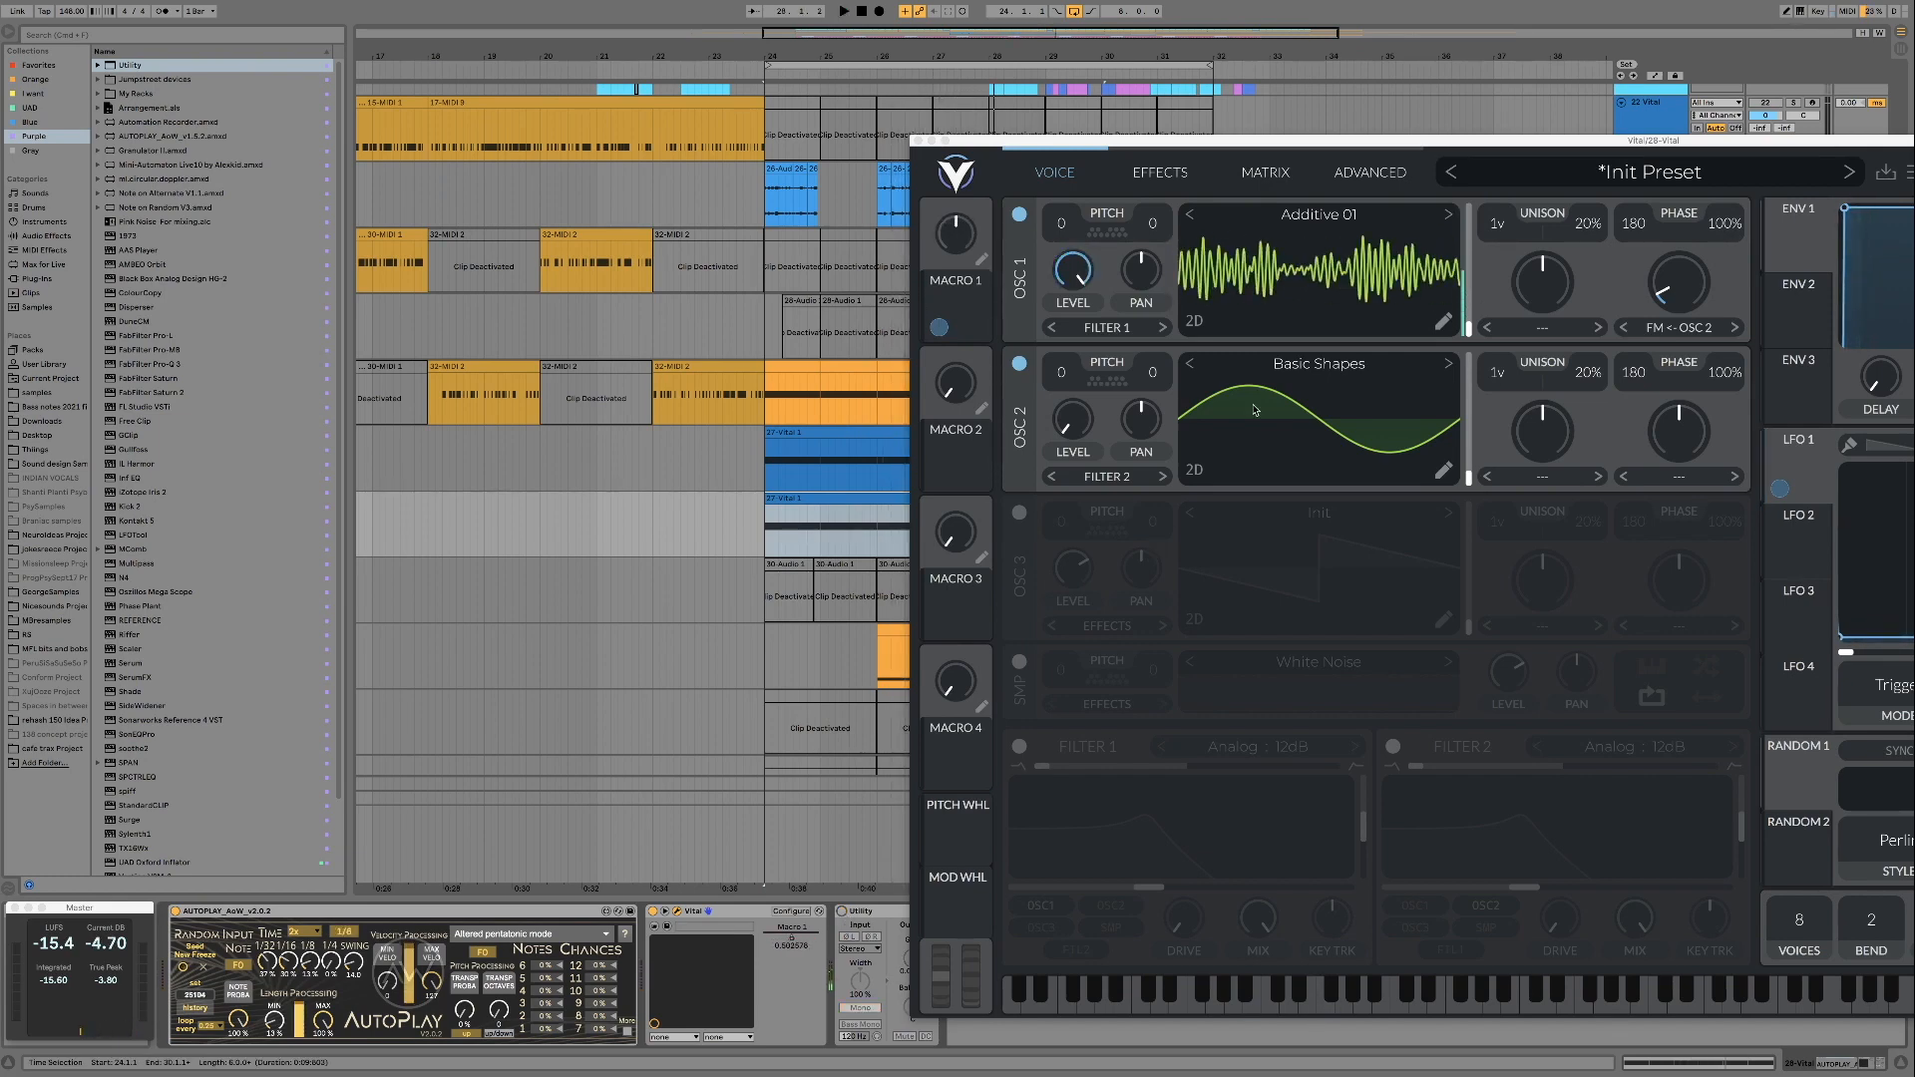
pyautogui.moveTo(1458, 148); pyautogui.dragTo(760, 136)
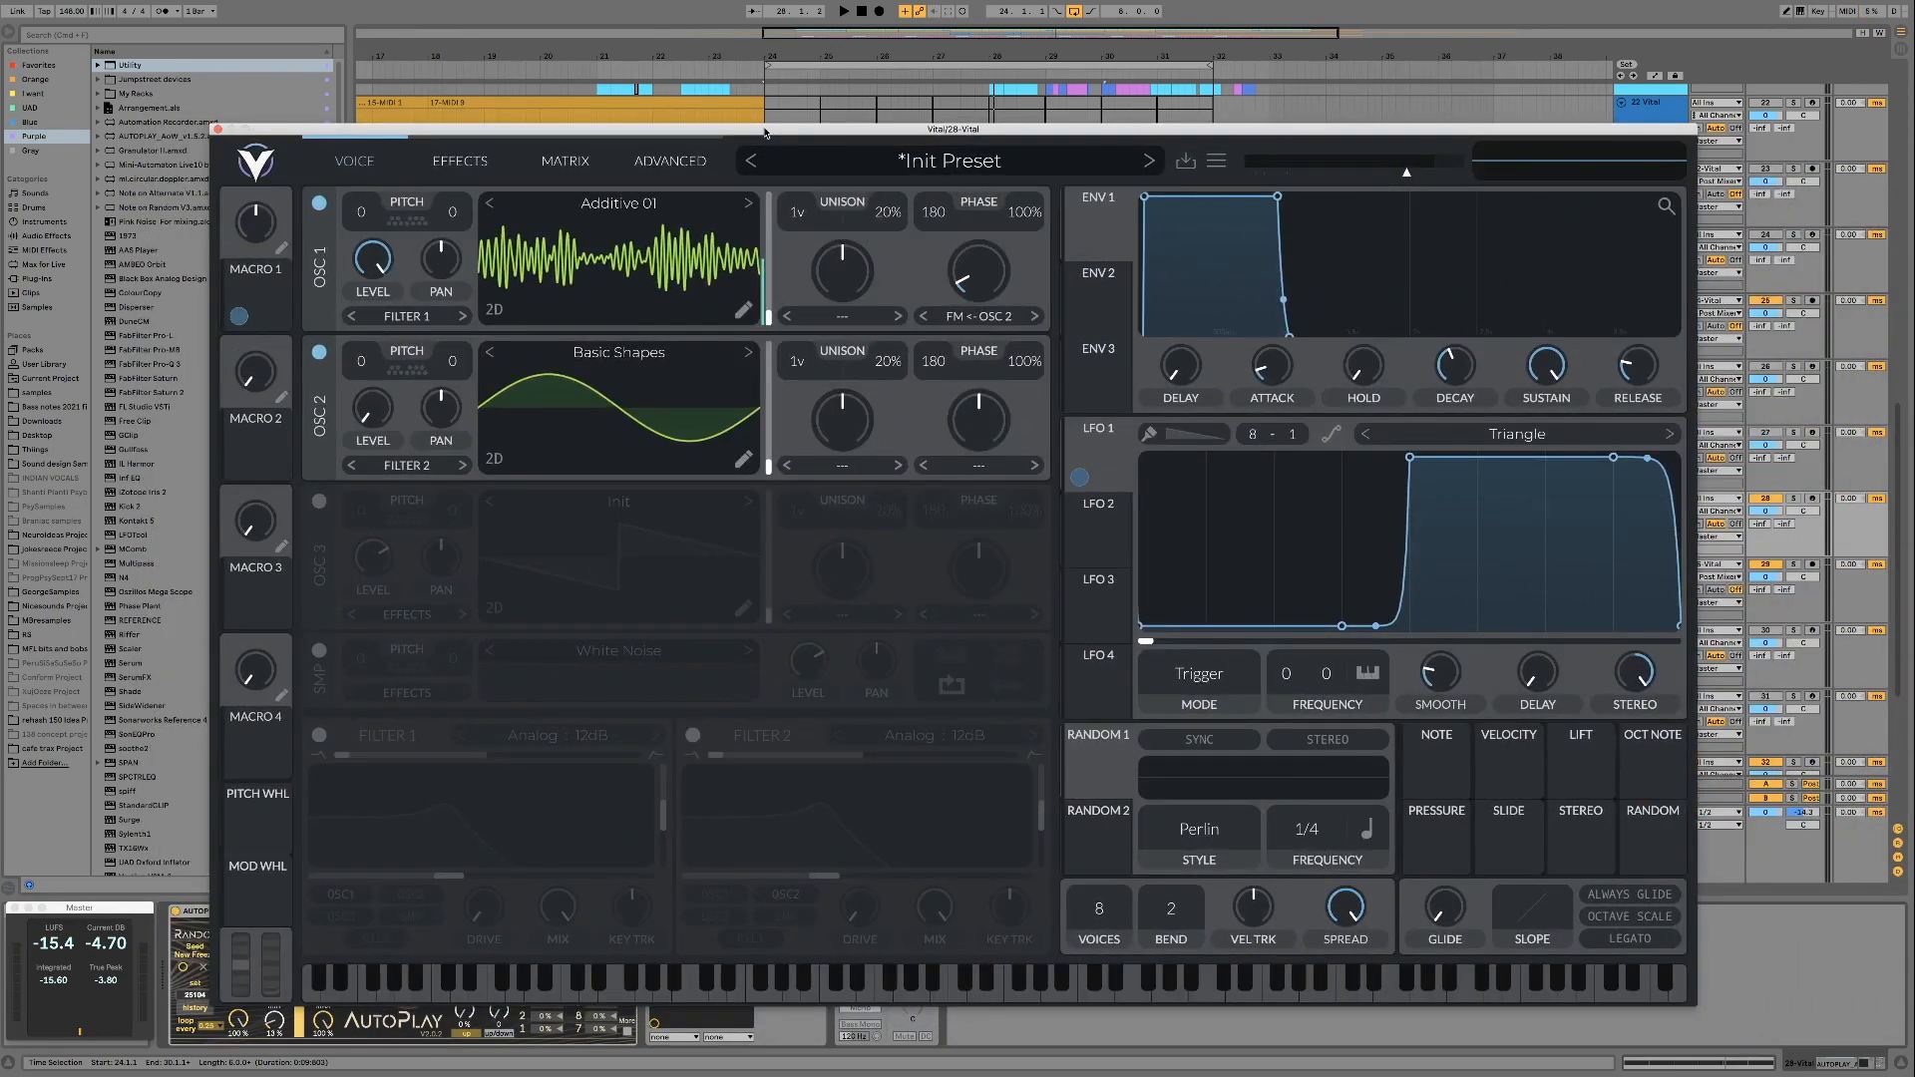
pyautogui.moveTo(876, 135); pyautogui.dragTo(942, 141)
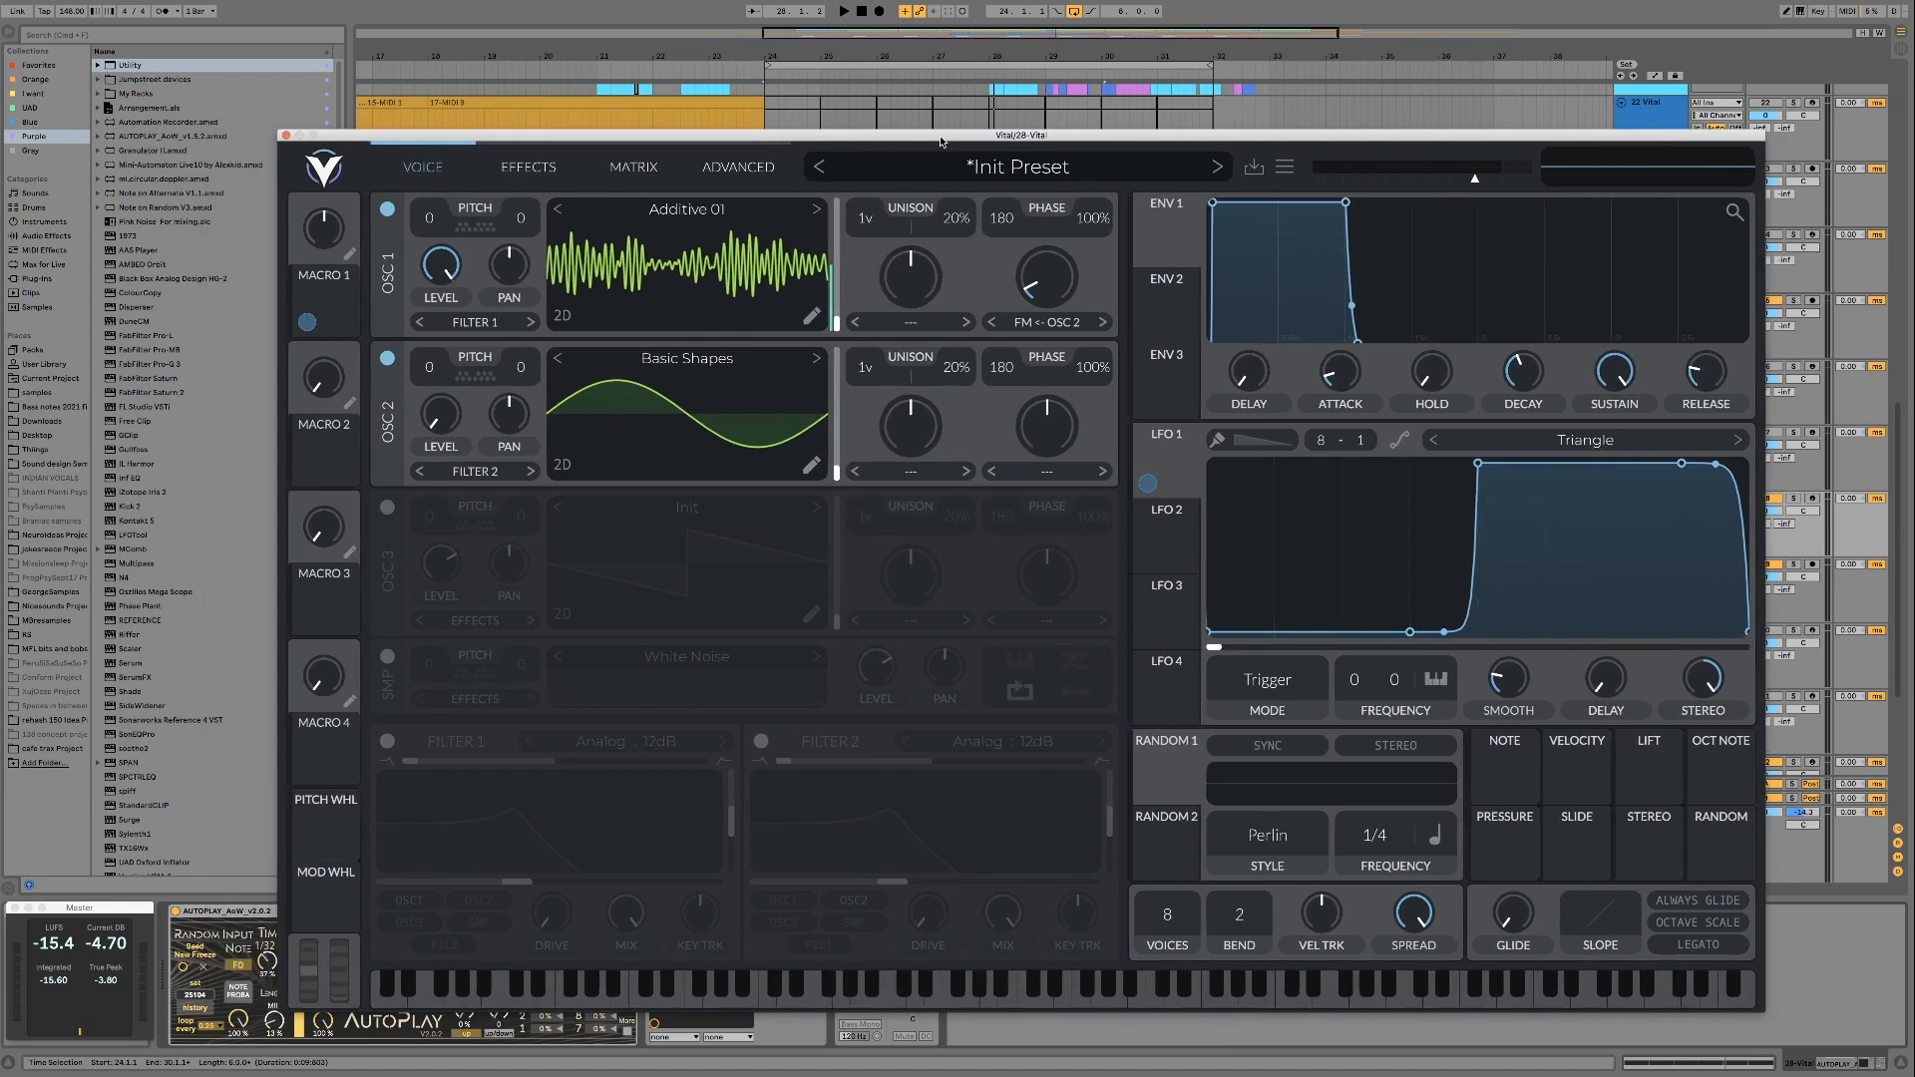